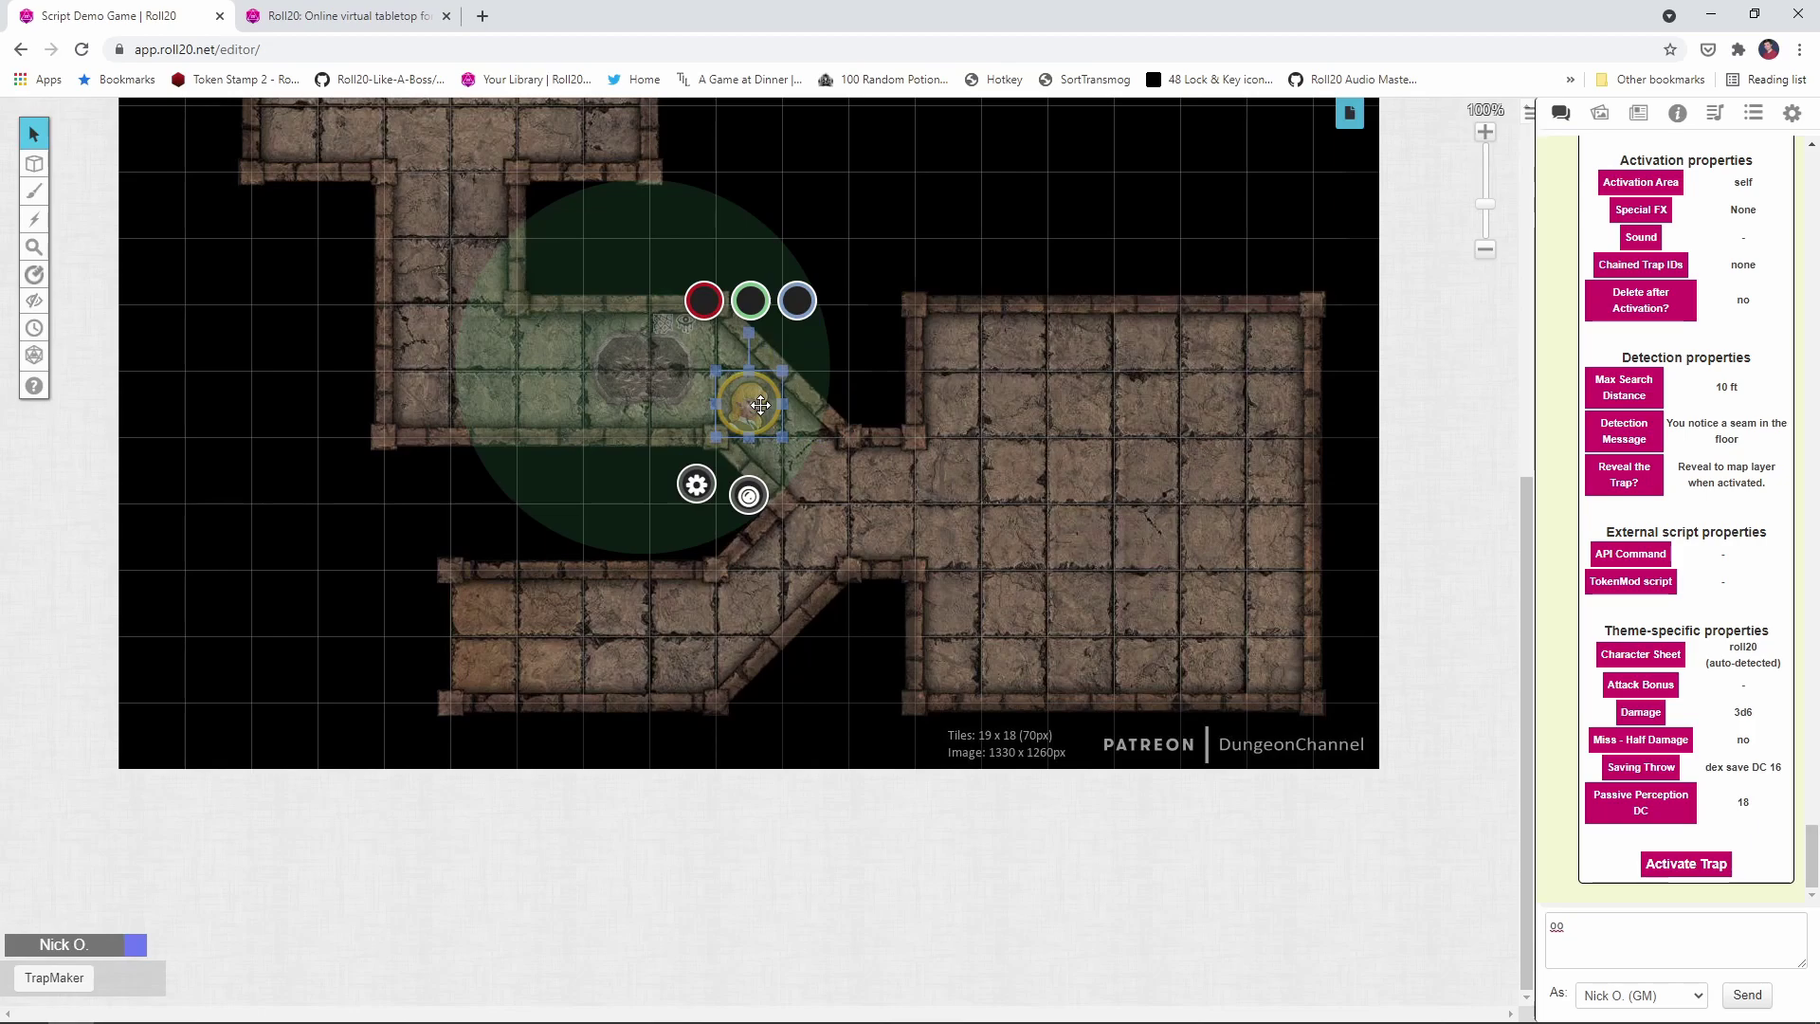
pyautogui.press('Left')
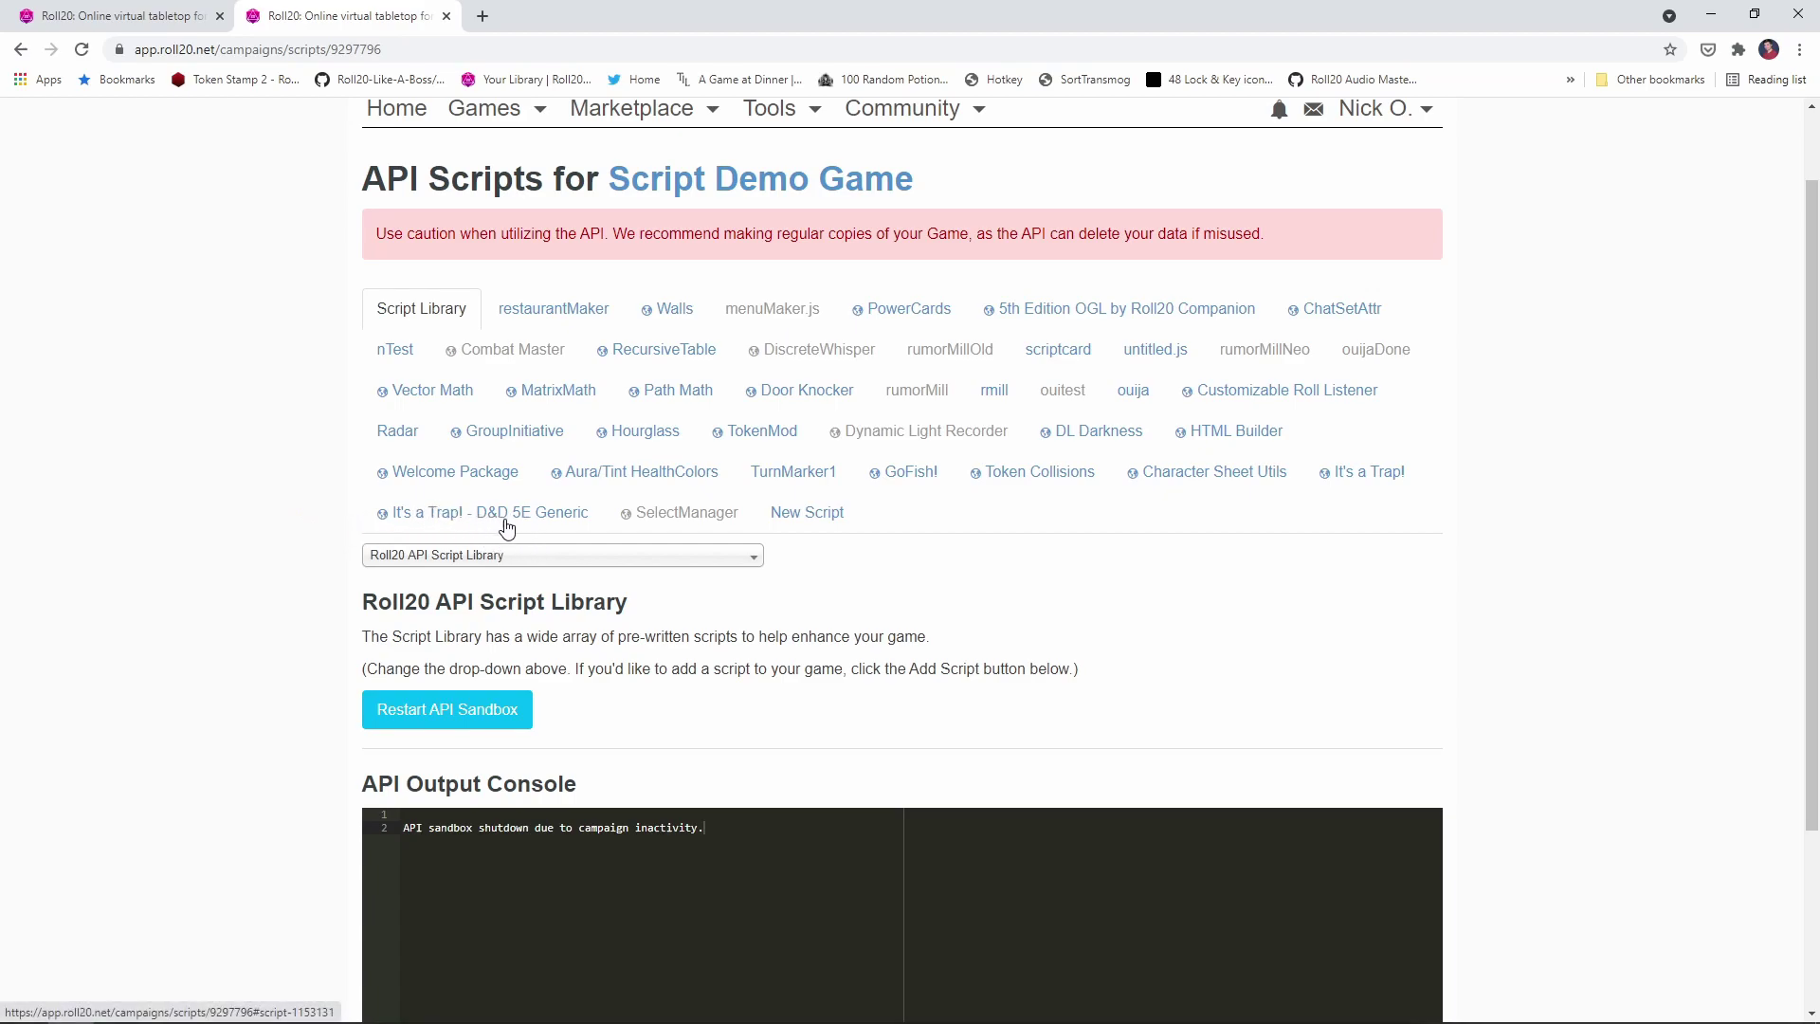
# Step: Search the API script library for "it" to look over the available It's a Trap! system themes
pyautogui.click(535, 557)
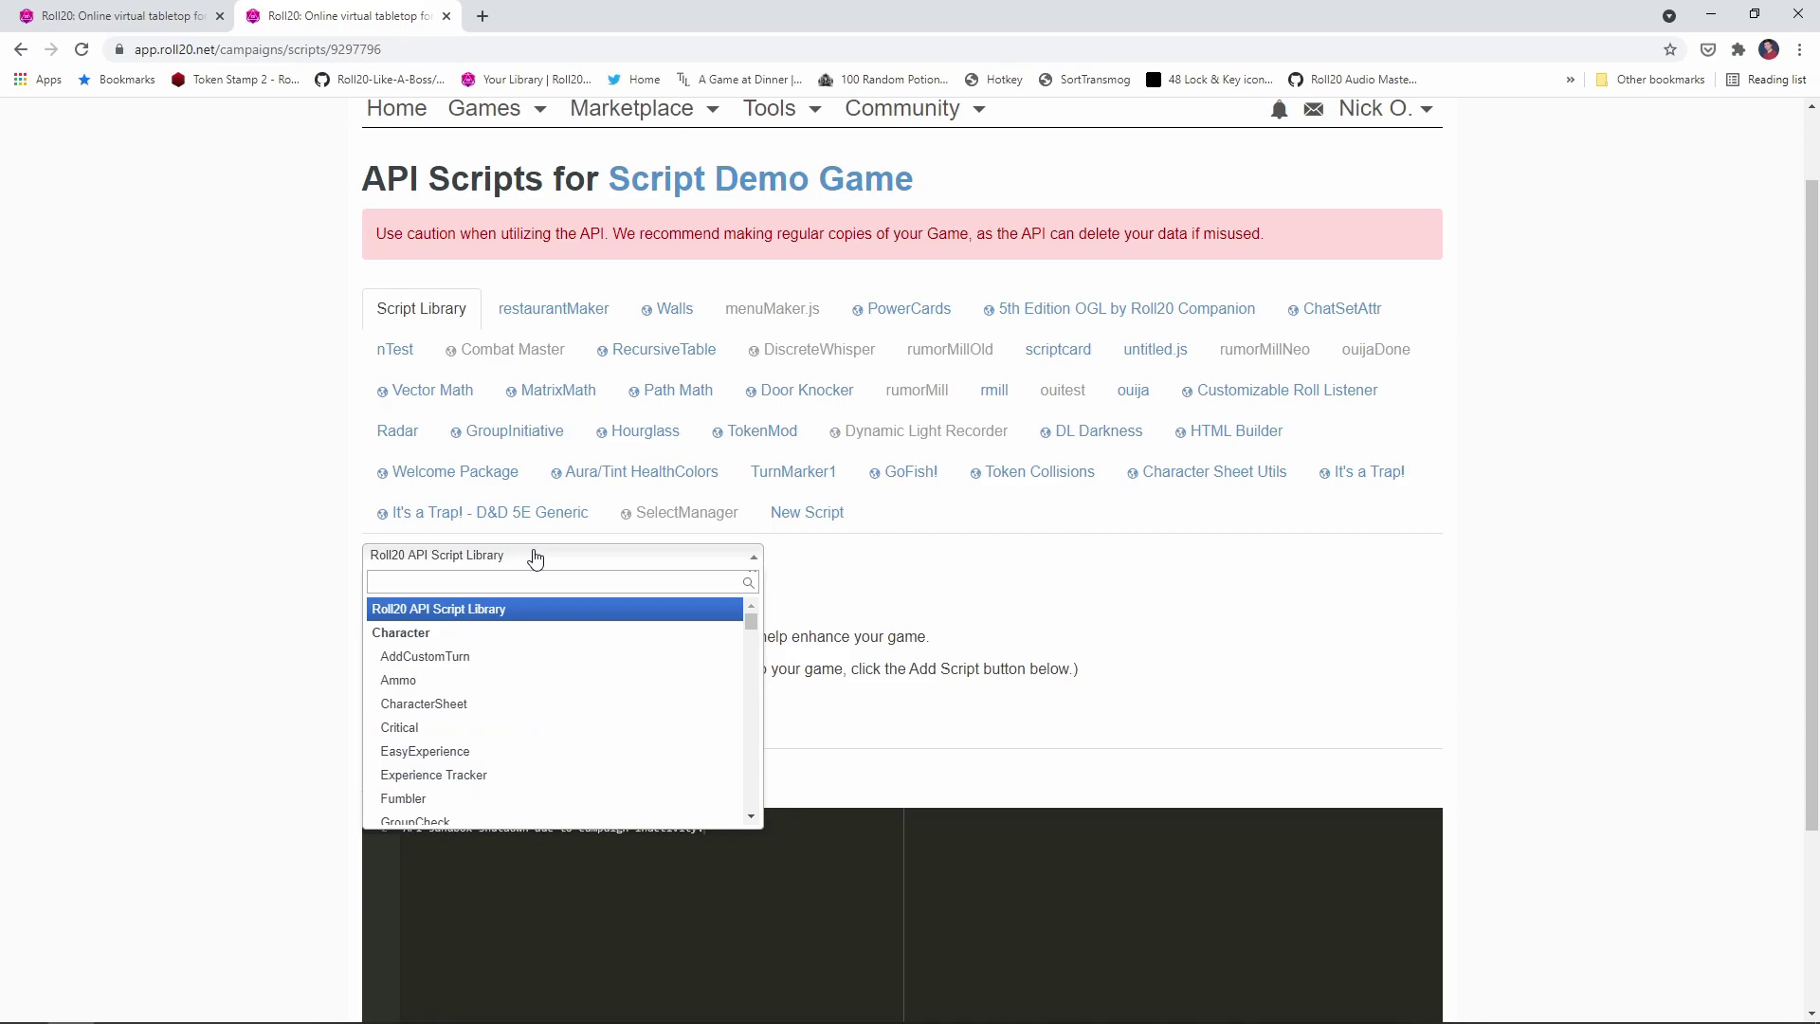
pyautogui.write('its')
pyautogui.press('BackSpace')
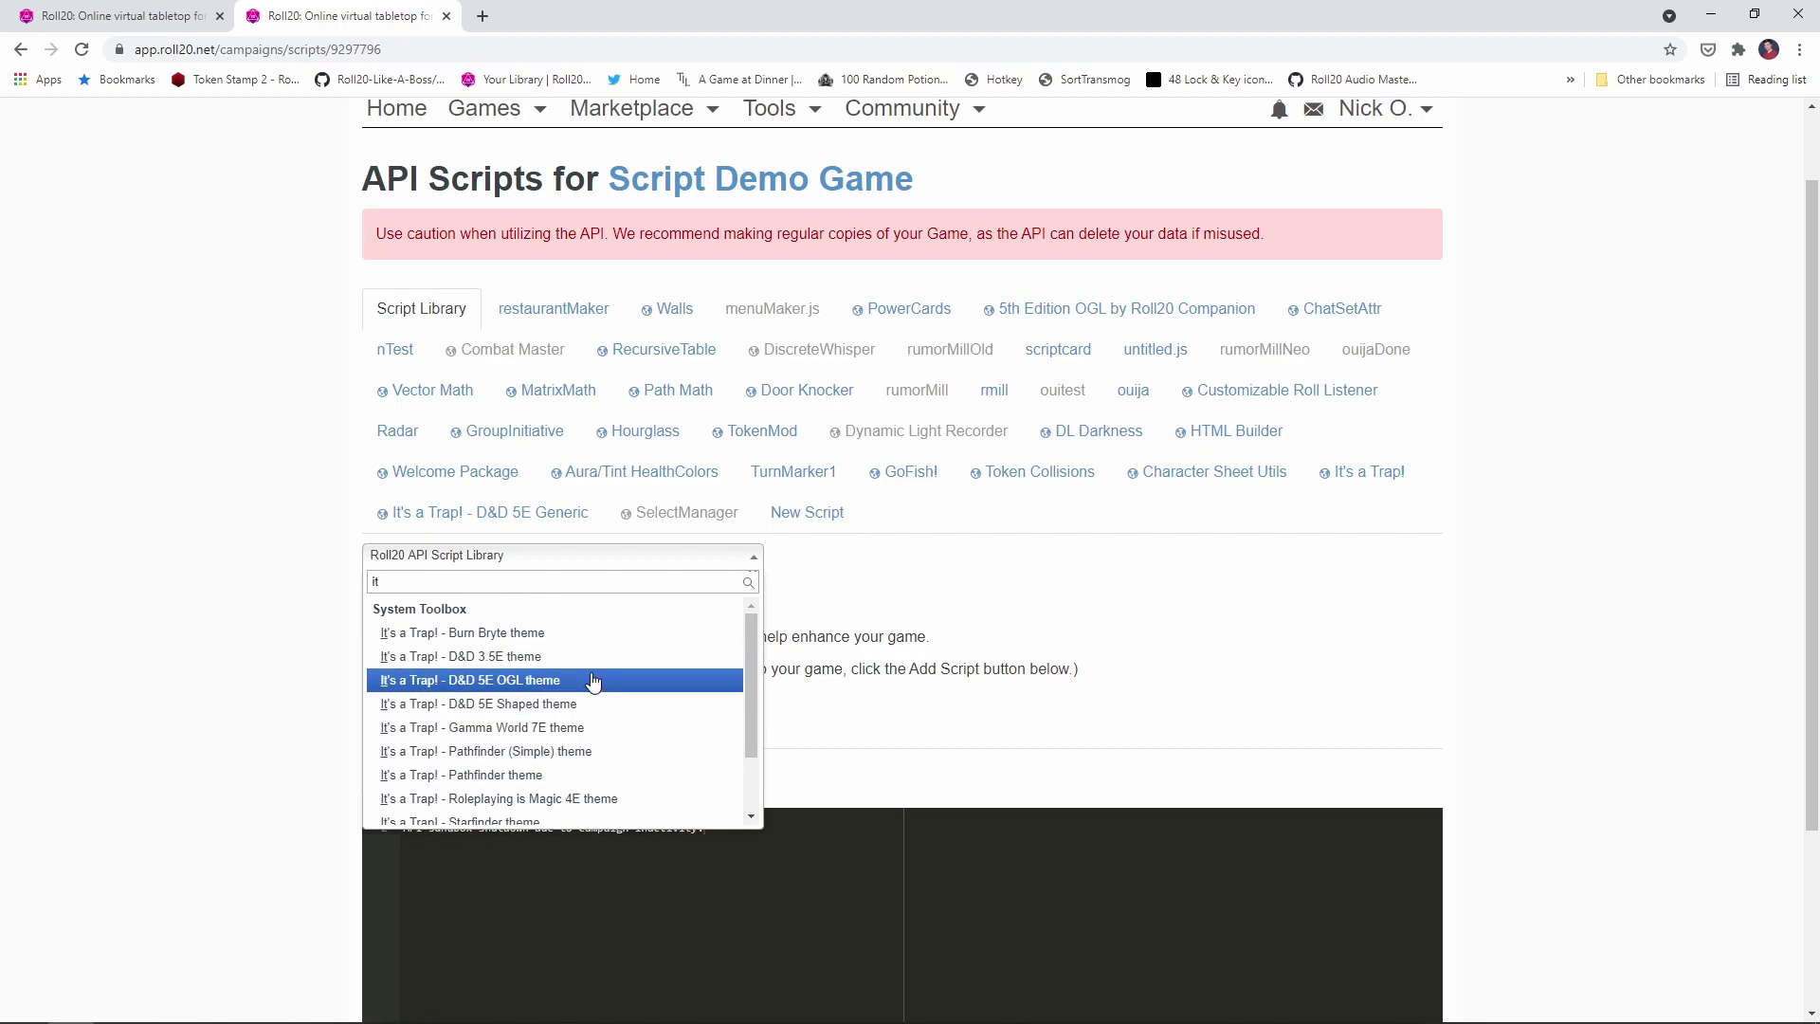
pyautogui.click(306, 597)
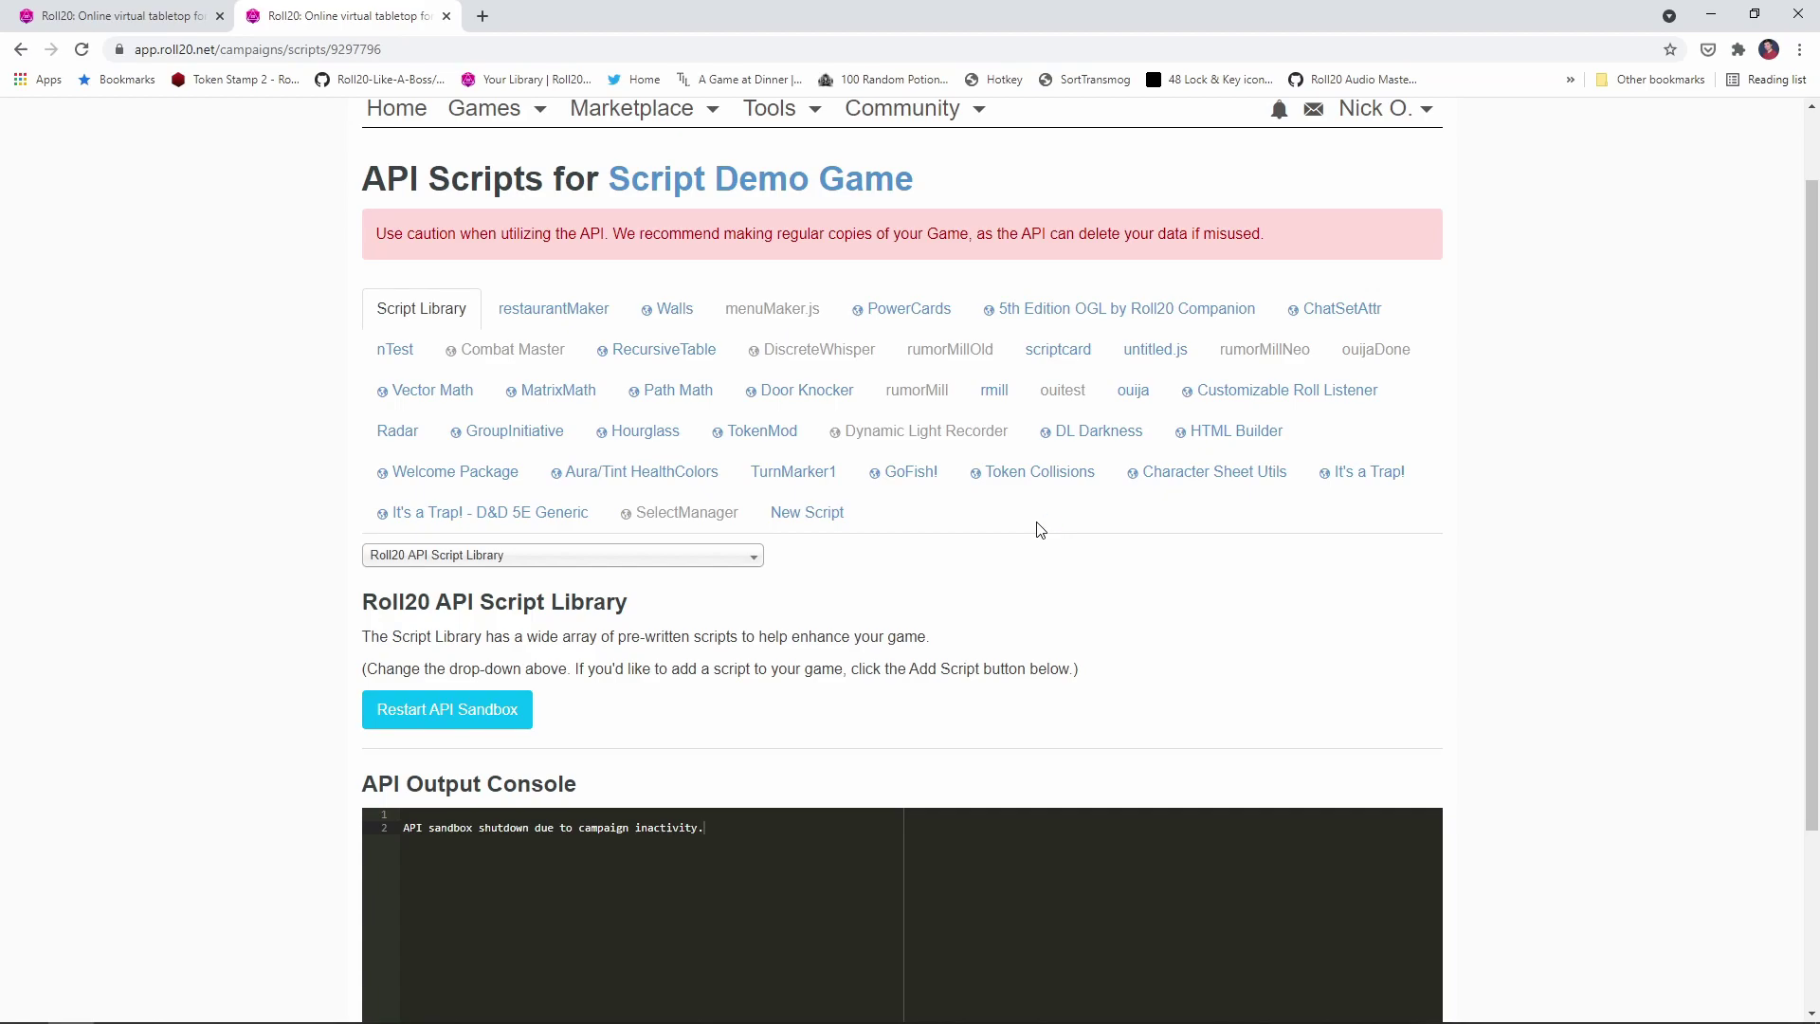
# Step: Switch to the Script Demo Game tabletop and look up the TrapMaker macro in its macro list
pyautogui.hotkey('ctrl', 'shift', 'Tab')
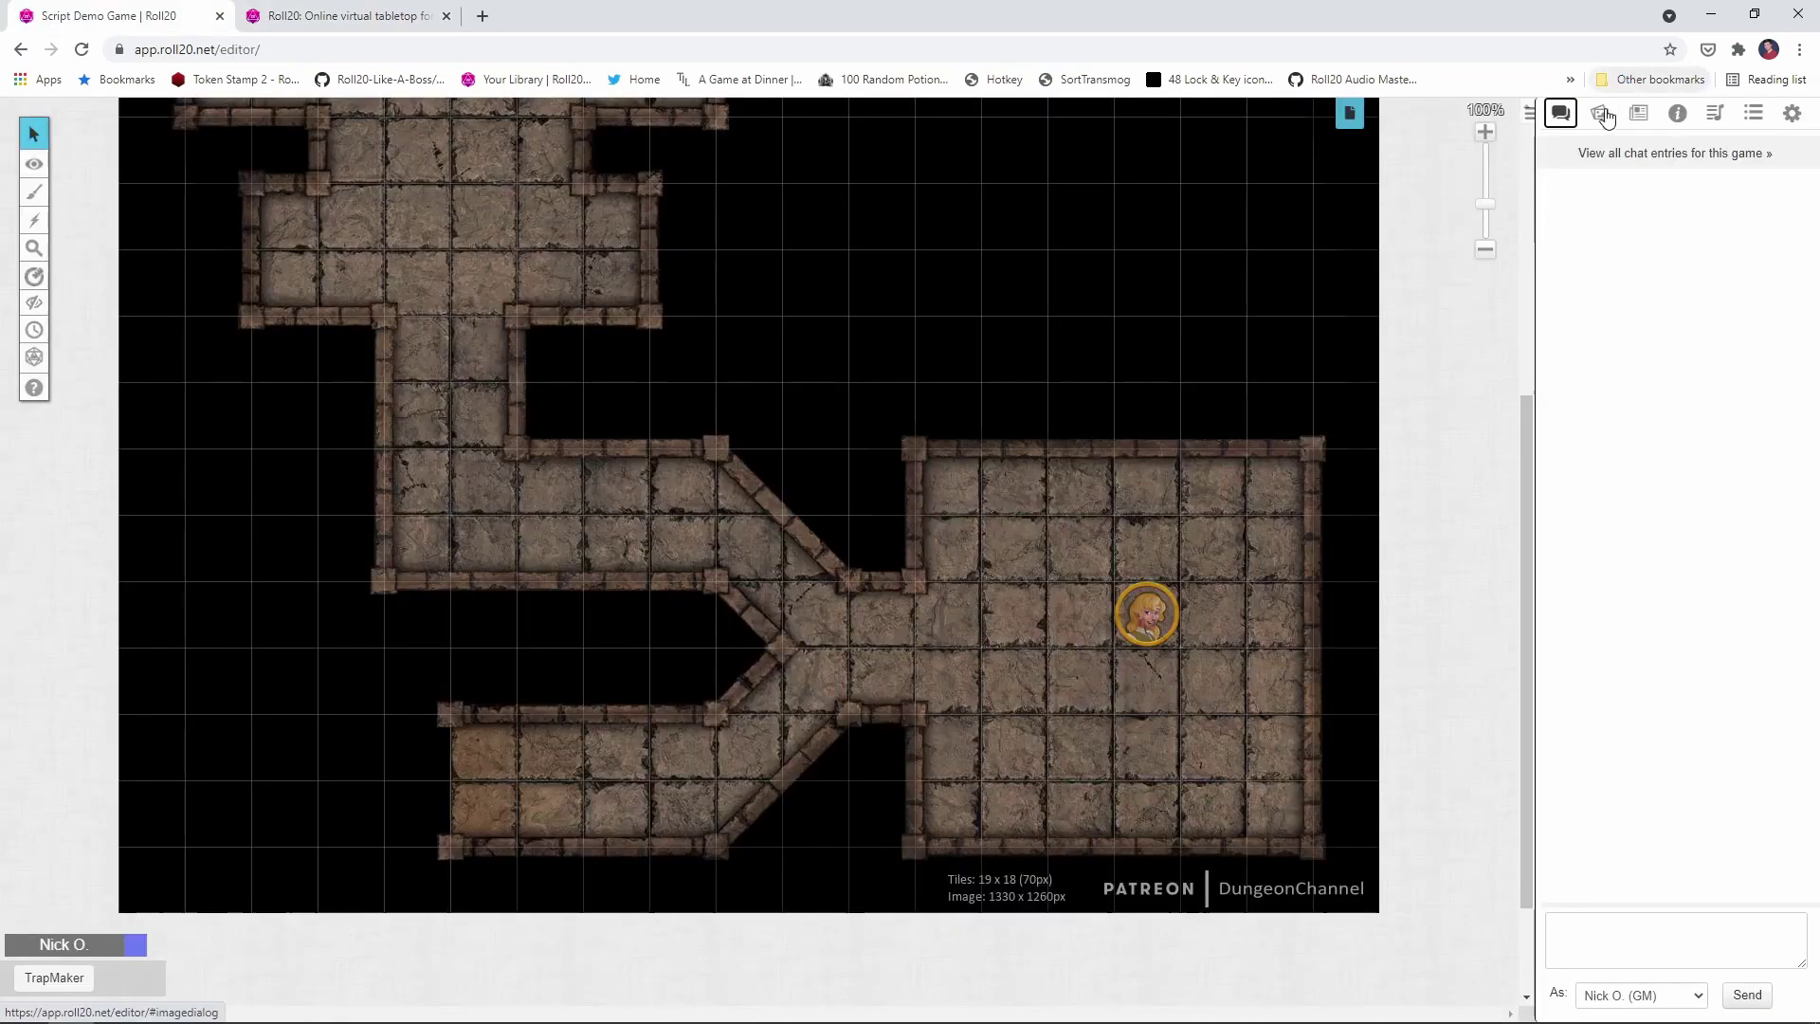
pyautogui.click(1761, 120)
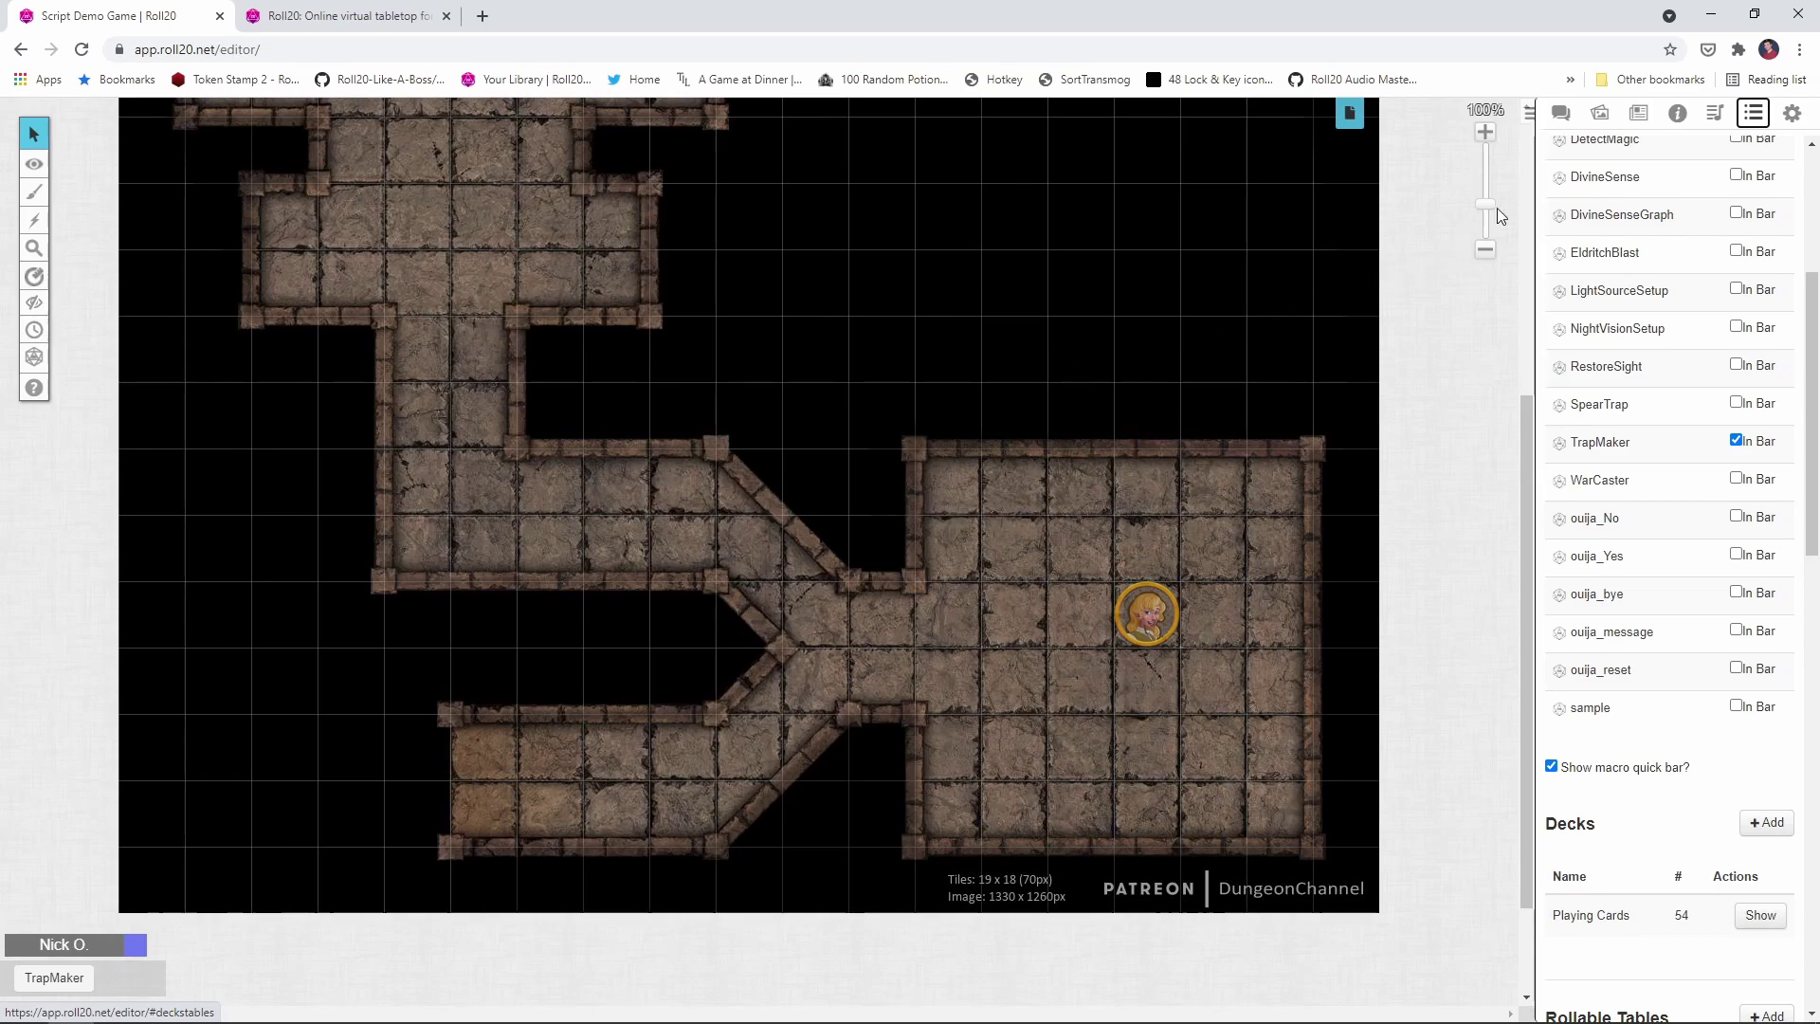
# Step: Place the Pit_spikes image from the art library in the corridor before the diagonal passage and enlarge it to about two by two squares
pyautogui.click(1600, 120)
pyautogui.click(1601, 121)
pyautogui.moveTo(1674, 651)
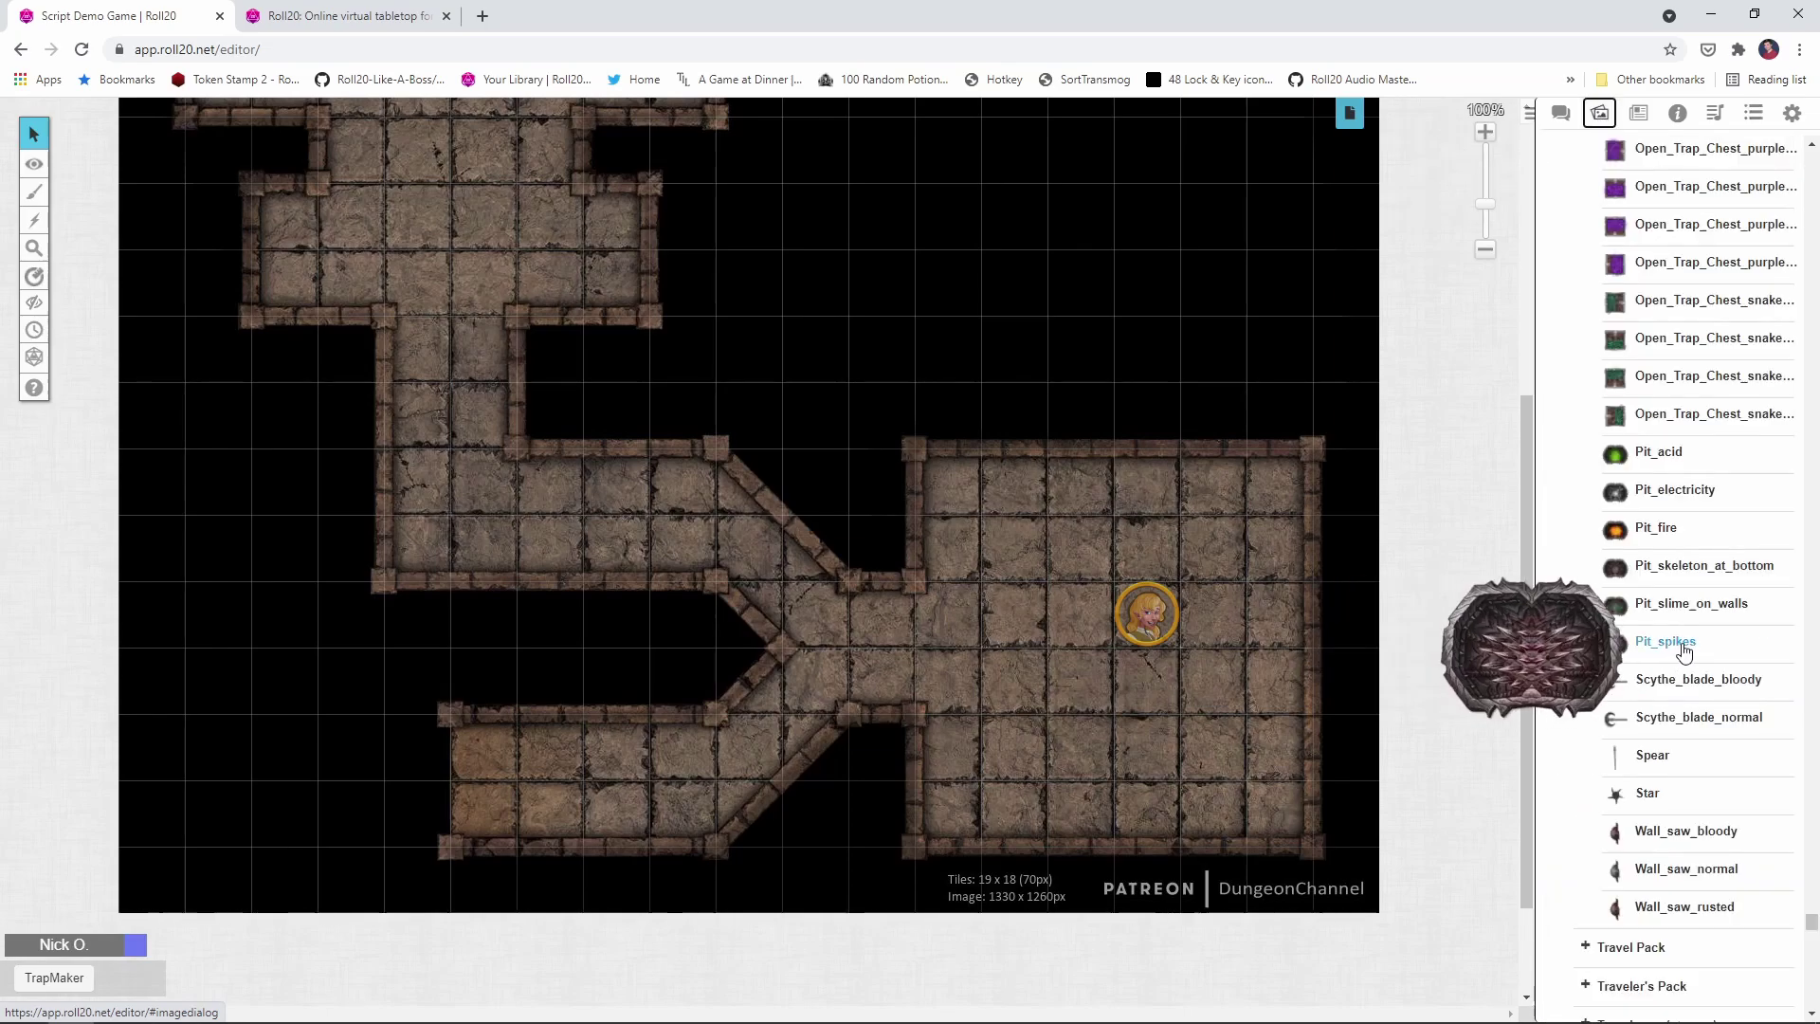
pyautogui.moveTo(1674, 651); pyautogui.dragTo(680, 467)
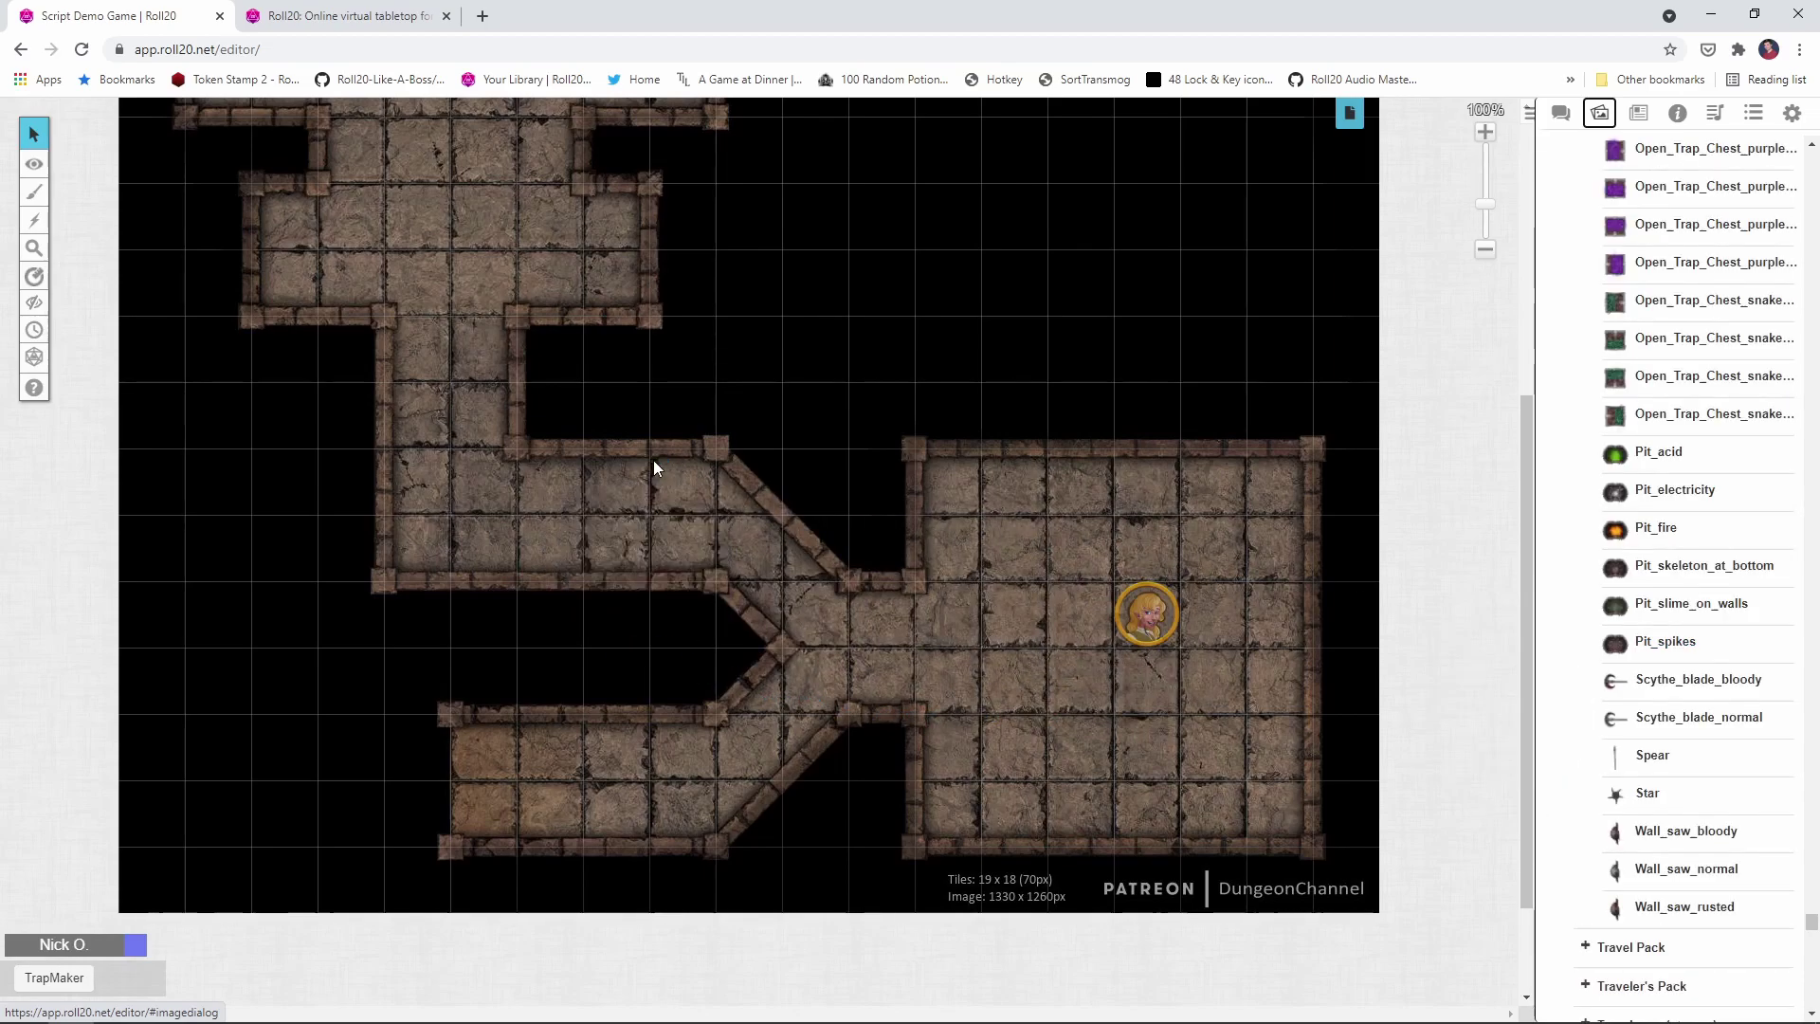
pyautogui.moveTo(34, 163)
pyautogui.click(669, 481)
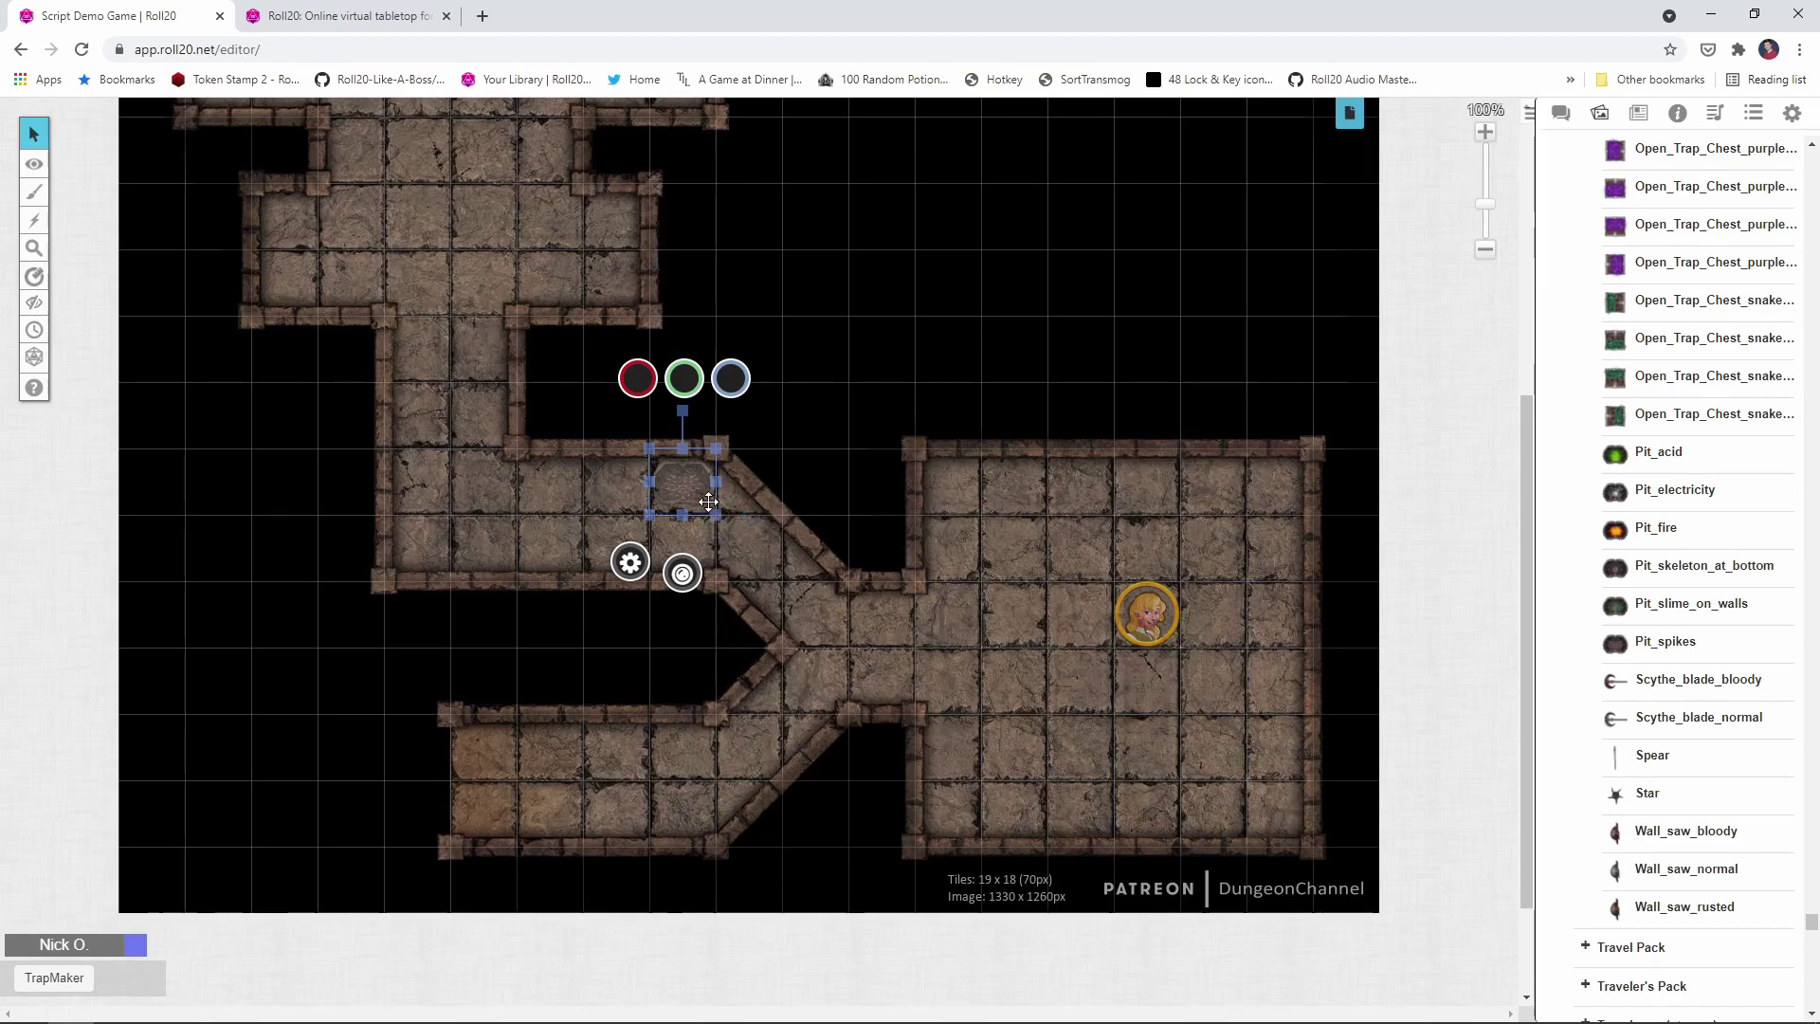
pyautogui.moveTo(647, 514)
pyautogui.mouseDown()
pyautogui.moveTo(596, 549)
pyautogui.moveTo(670, 515)
pyautogui.mouseUp()
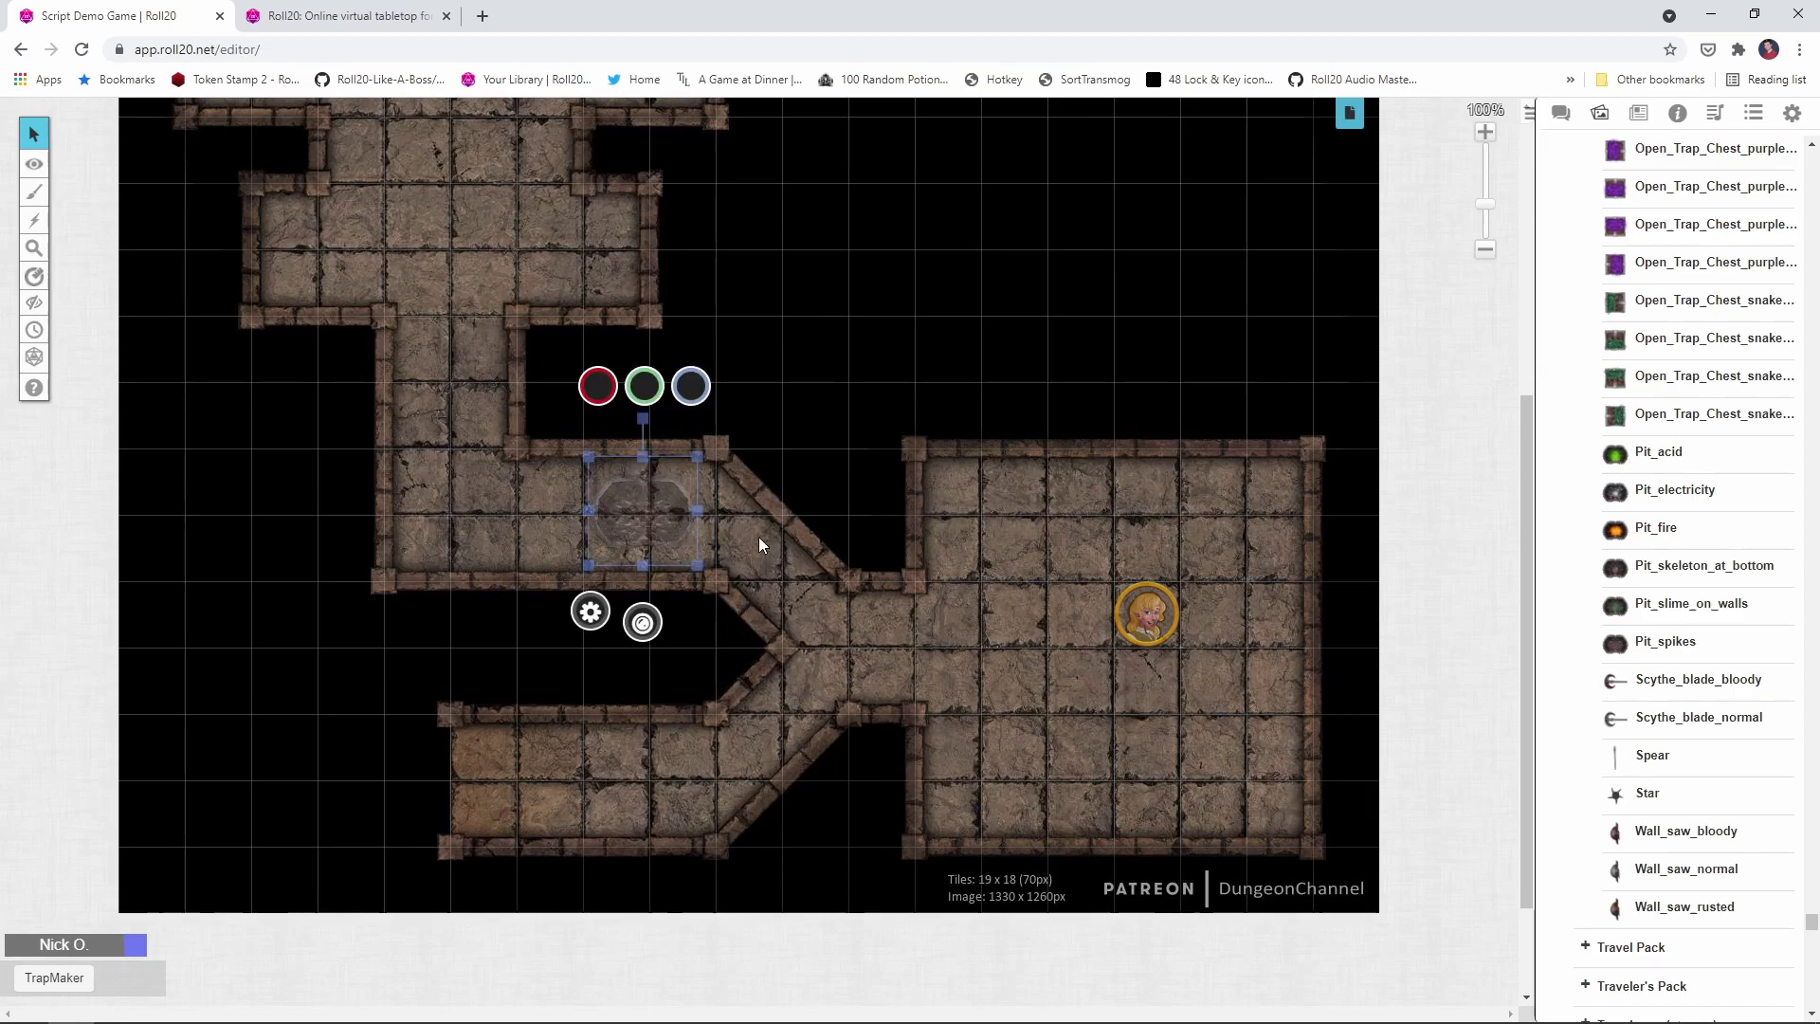
pyautogui.click(725, 515)
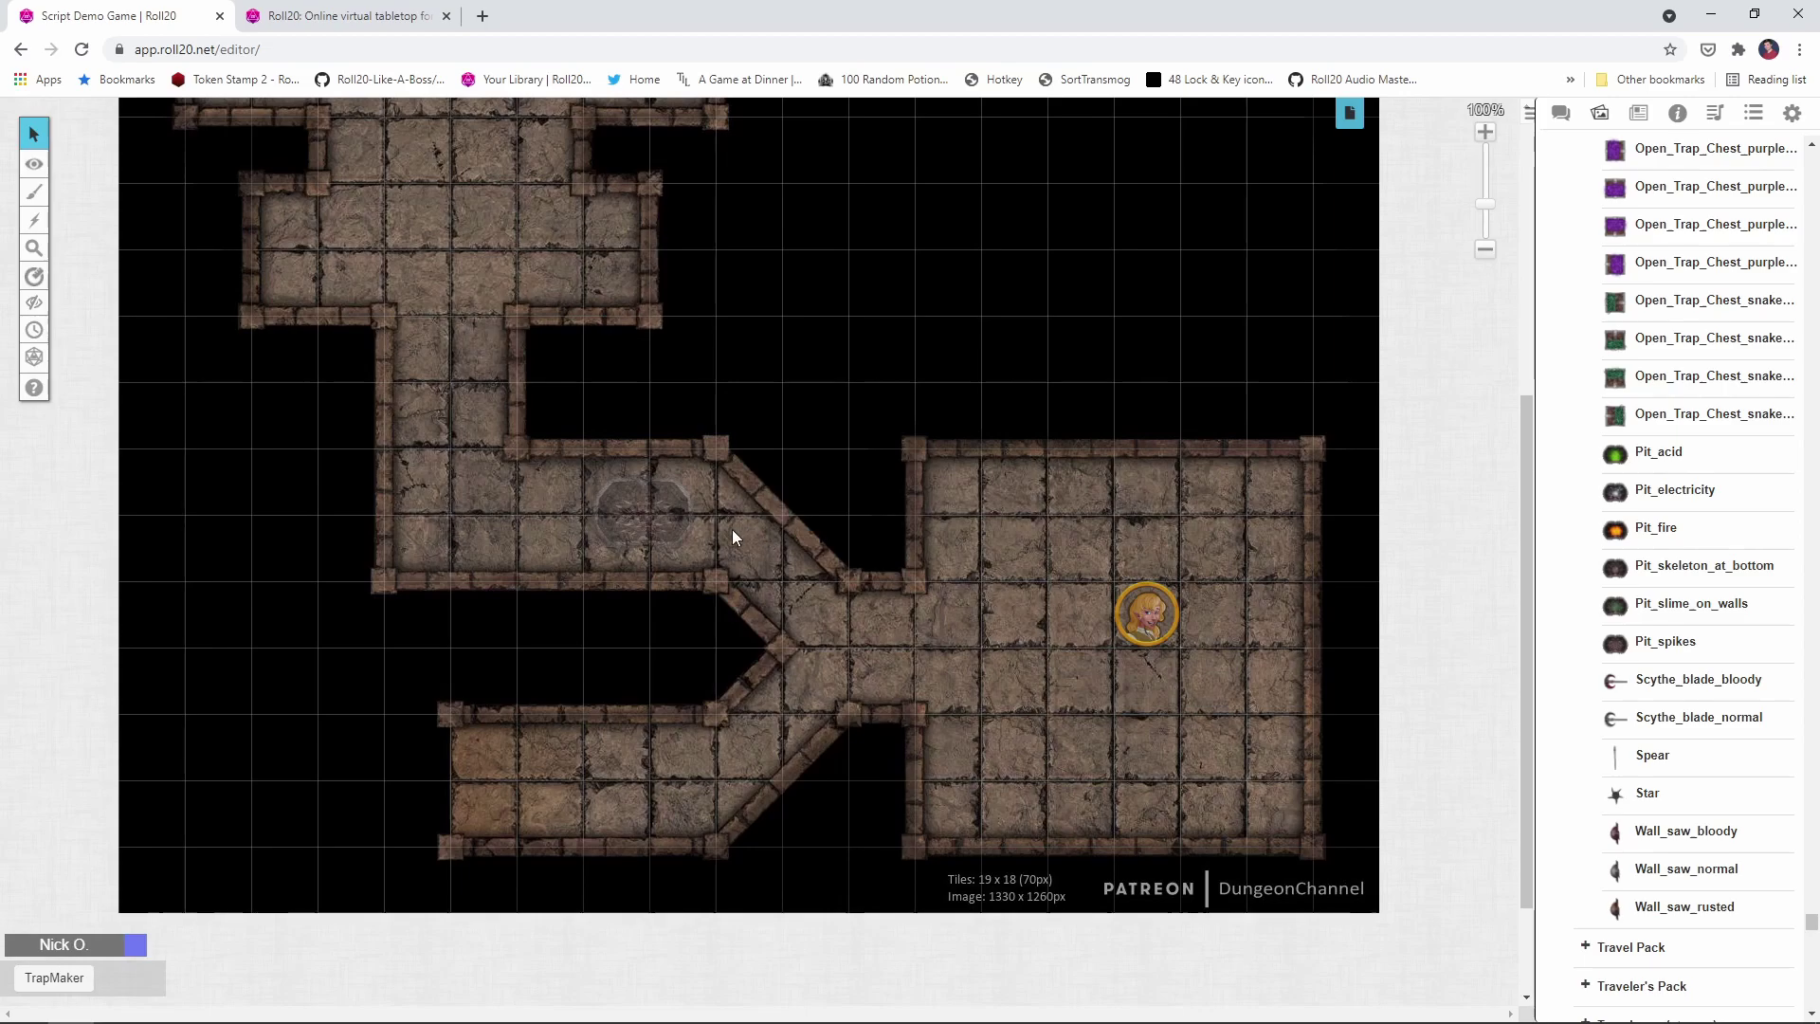
# Step: Run the TrapMaker macro on the spiked pit token and show its trap configuration in the chat
pyautogui.click(646, 512)
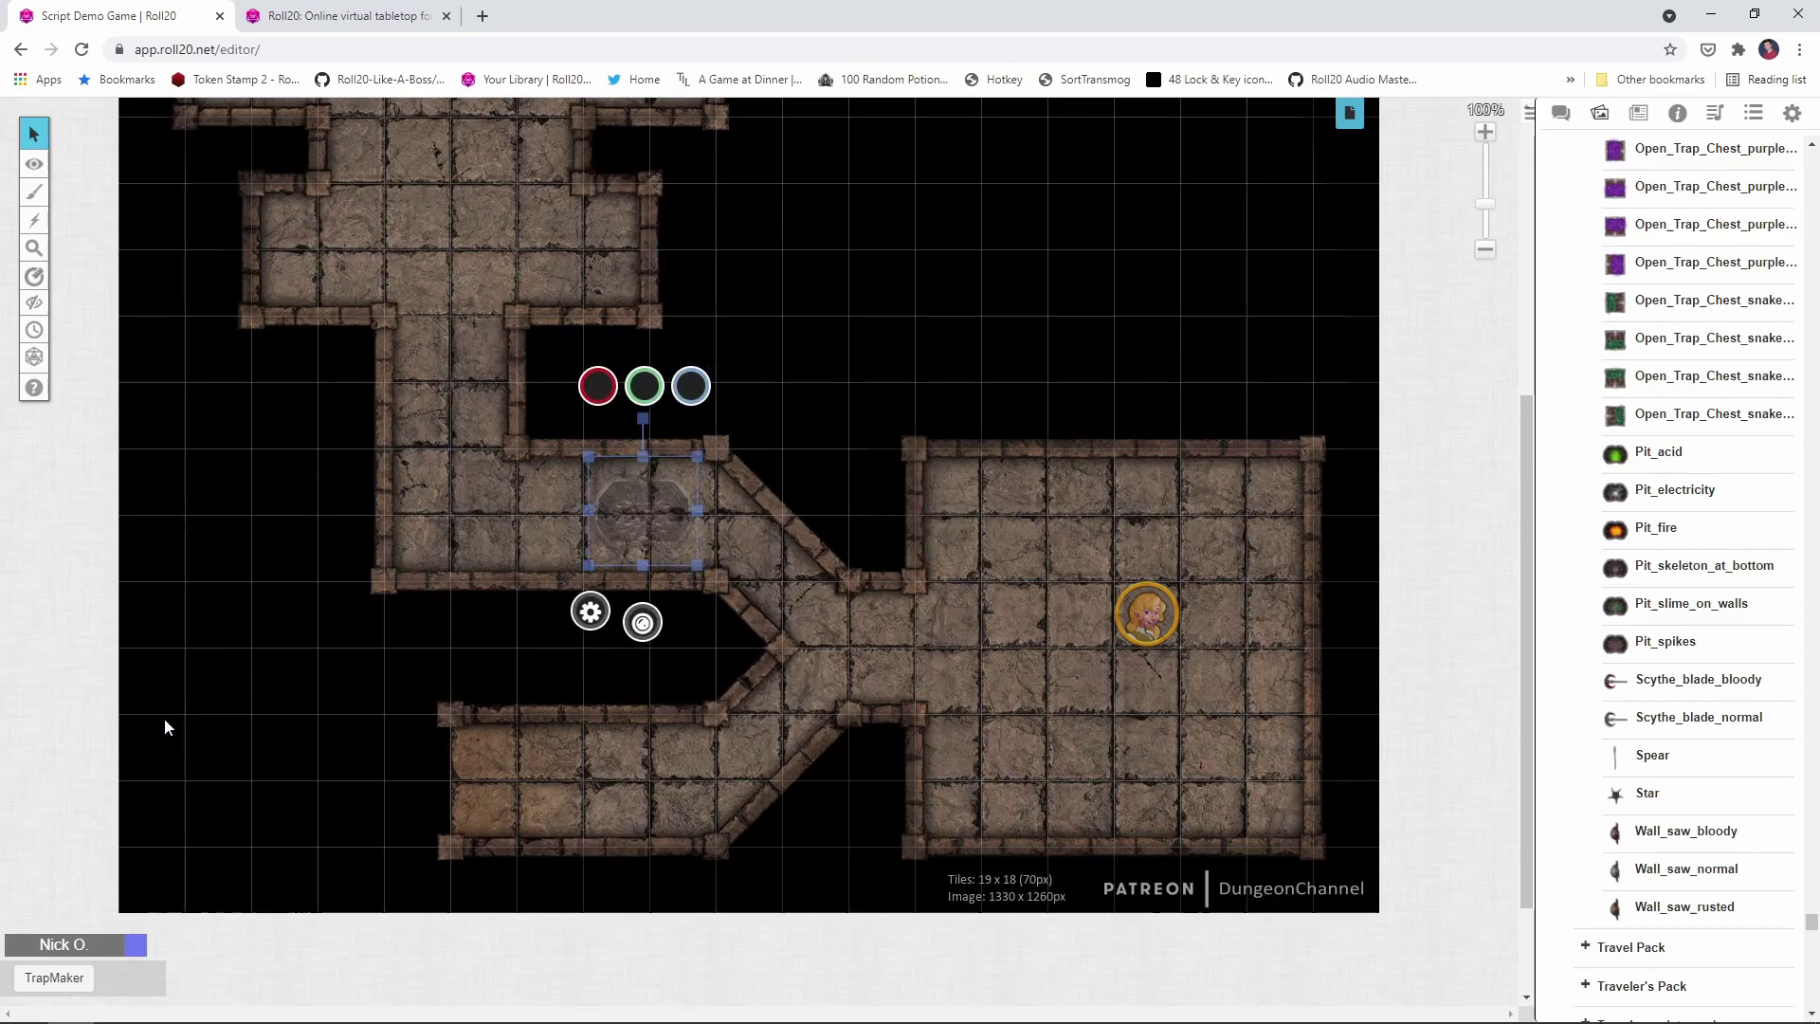
pyautogui.click(54, 979)
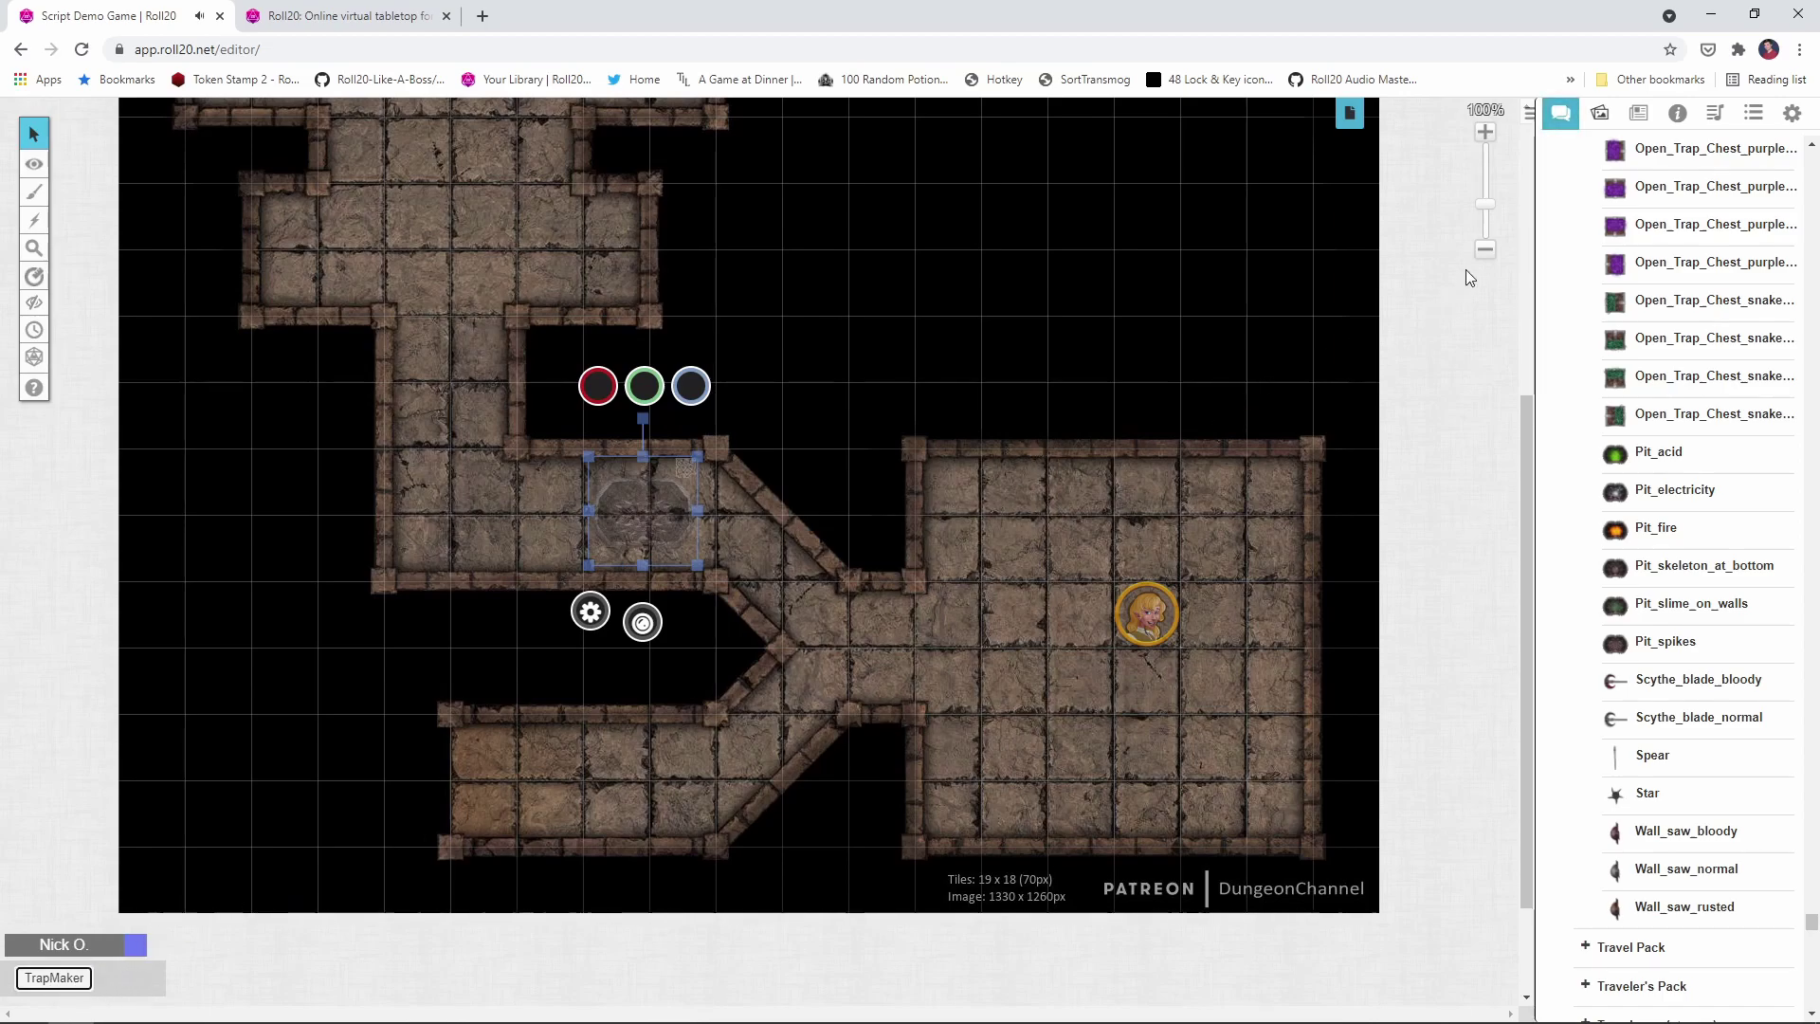
pyautogui.click(1561, 113)
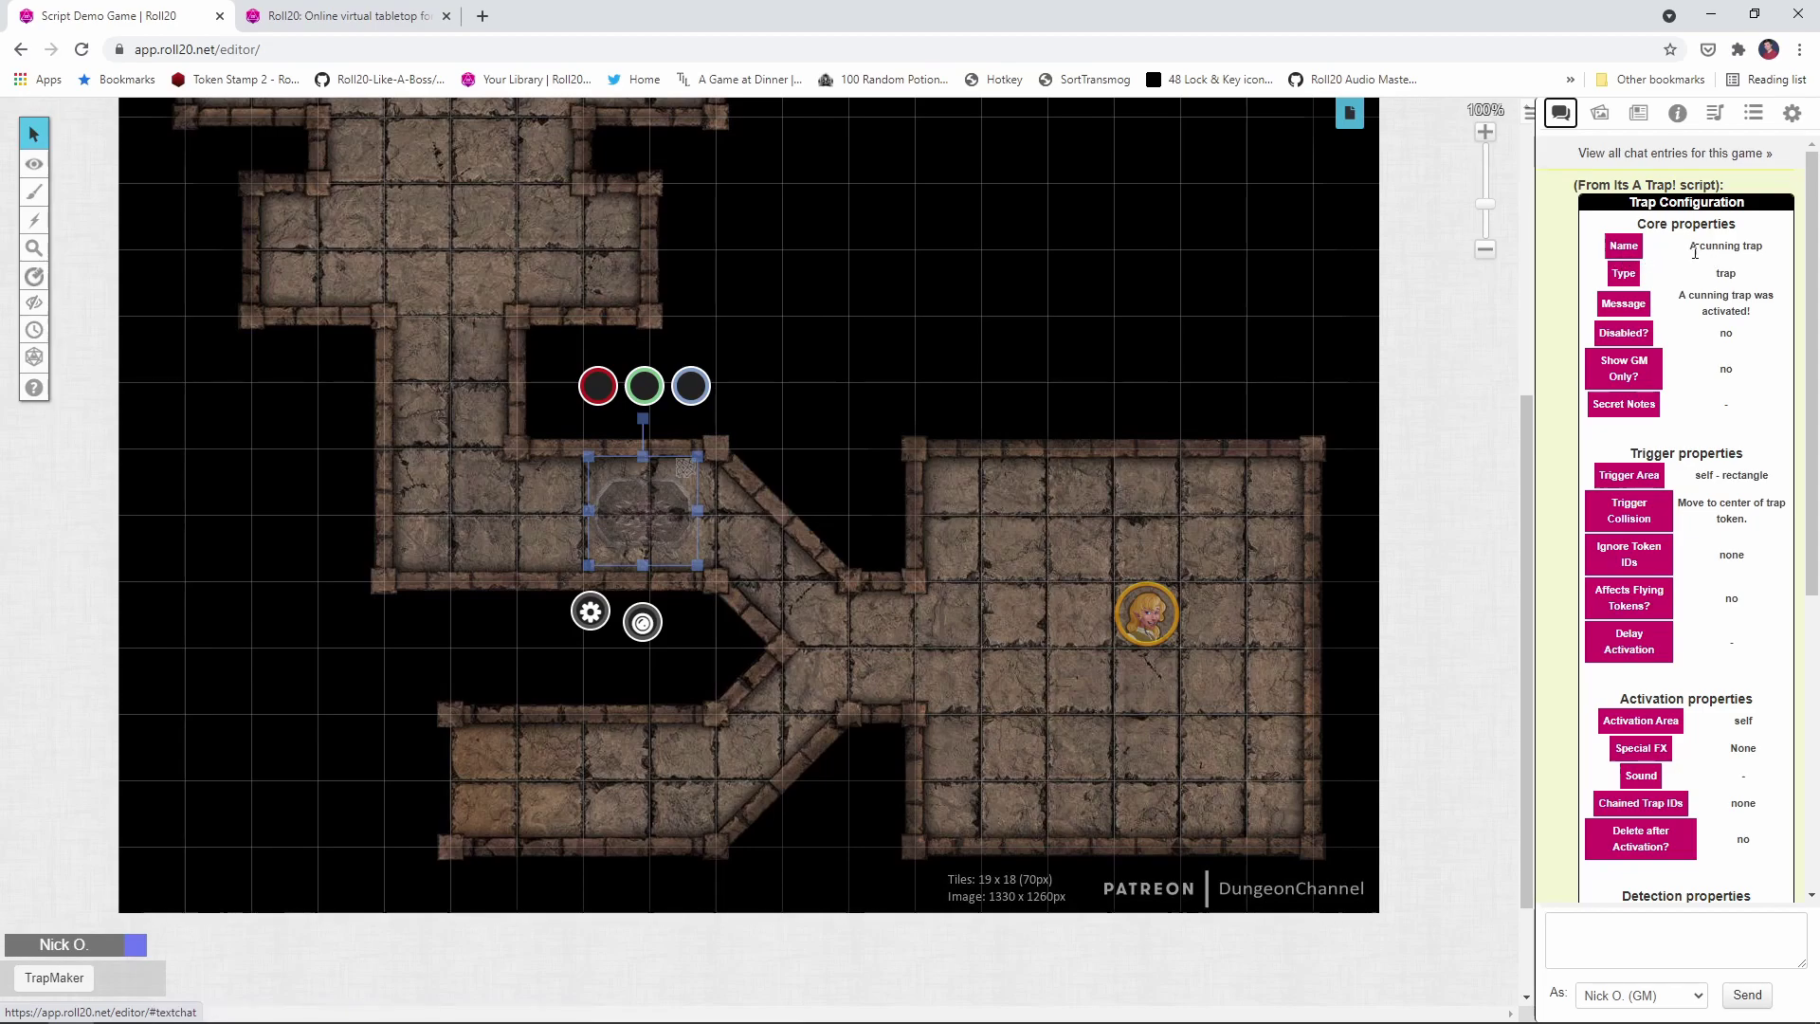
# Step: Name the trap SpikePit in its core properties
pyautogui.click(1624, 245)
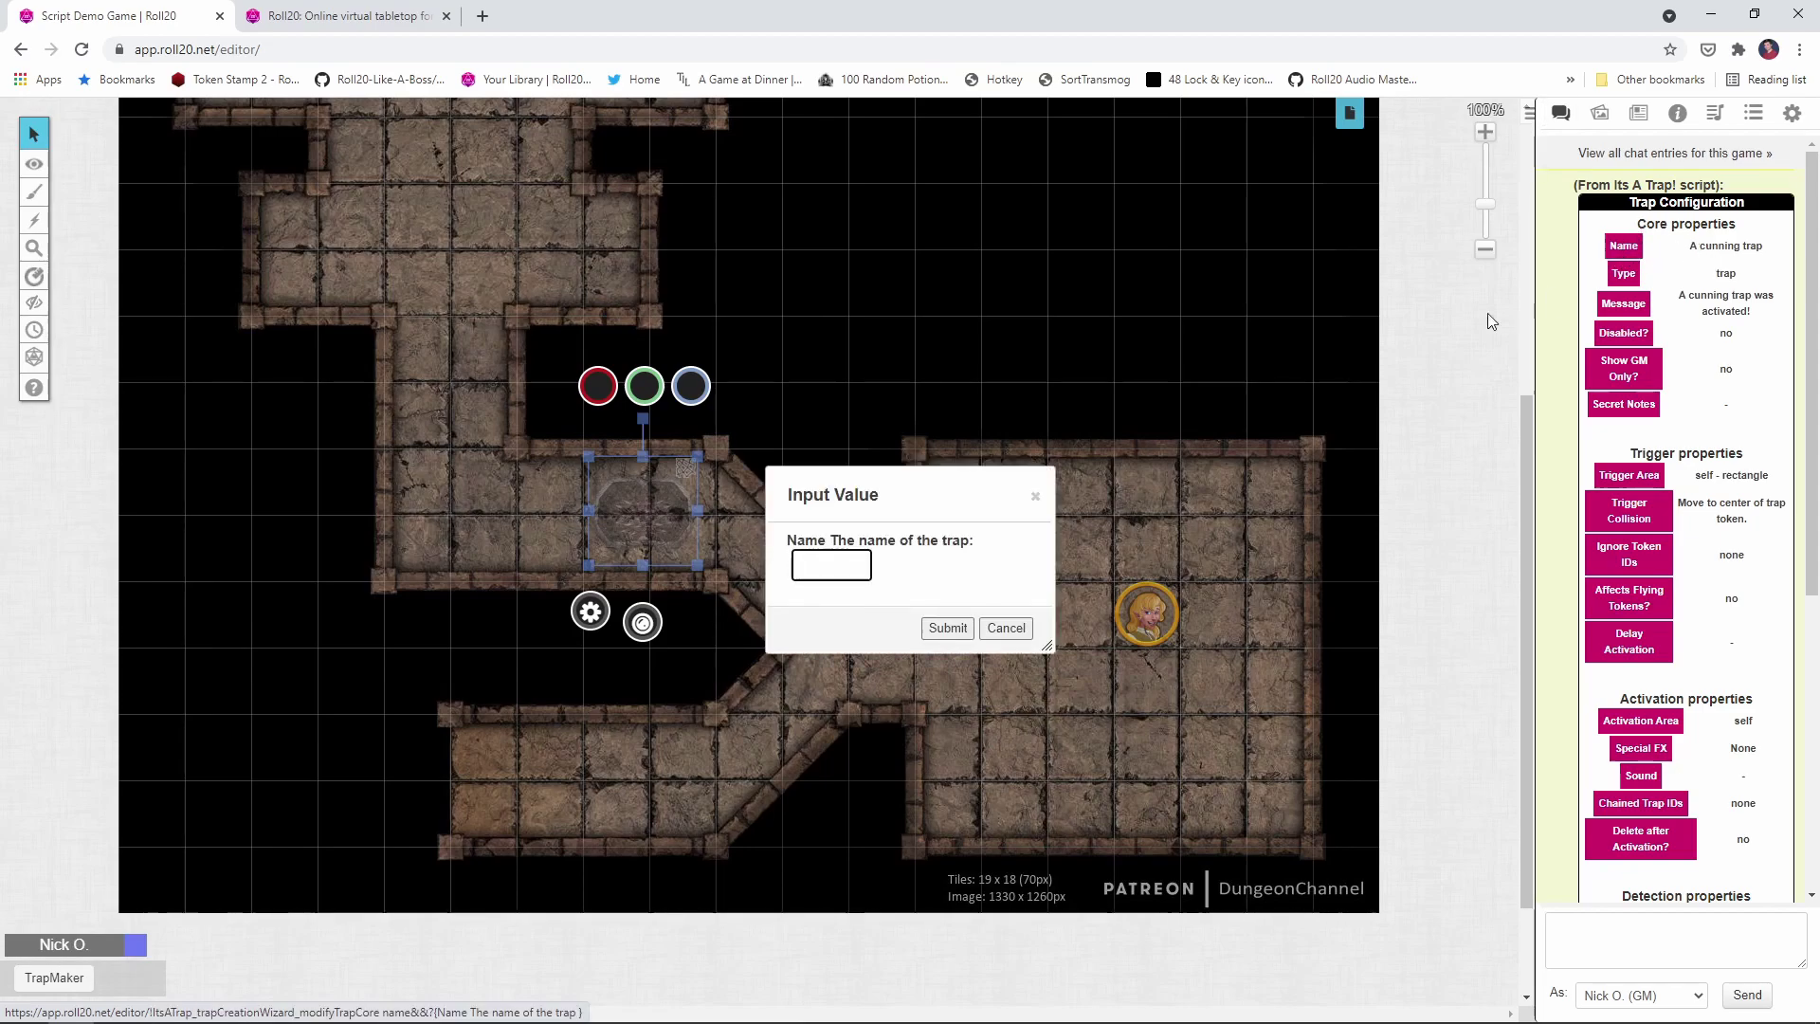
pyautogui.write('Sp')
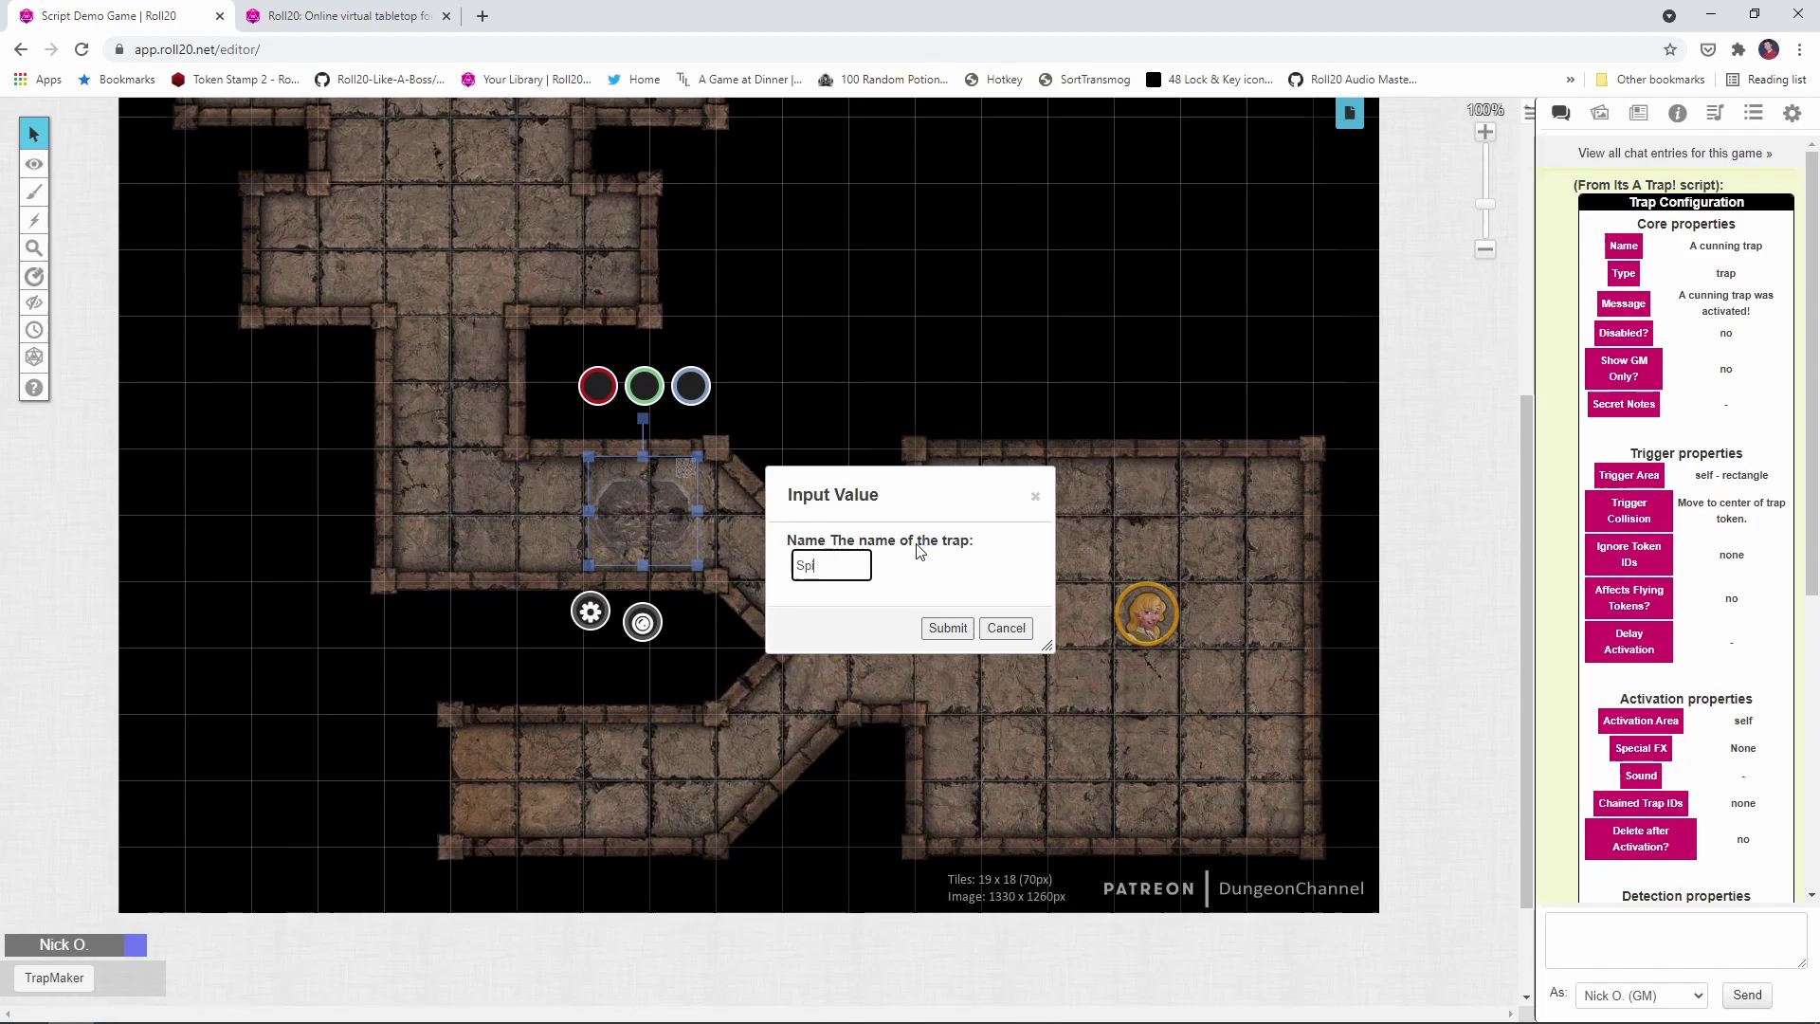
pyautogui.write('ikePit')
pyautogui.click(954, 629)
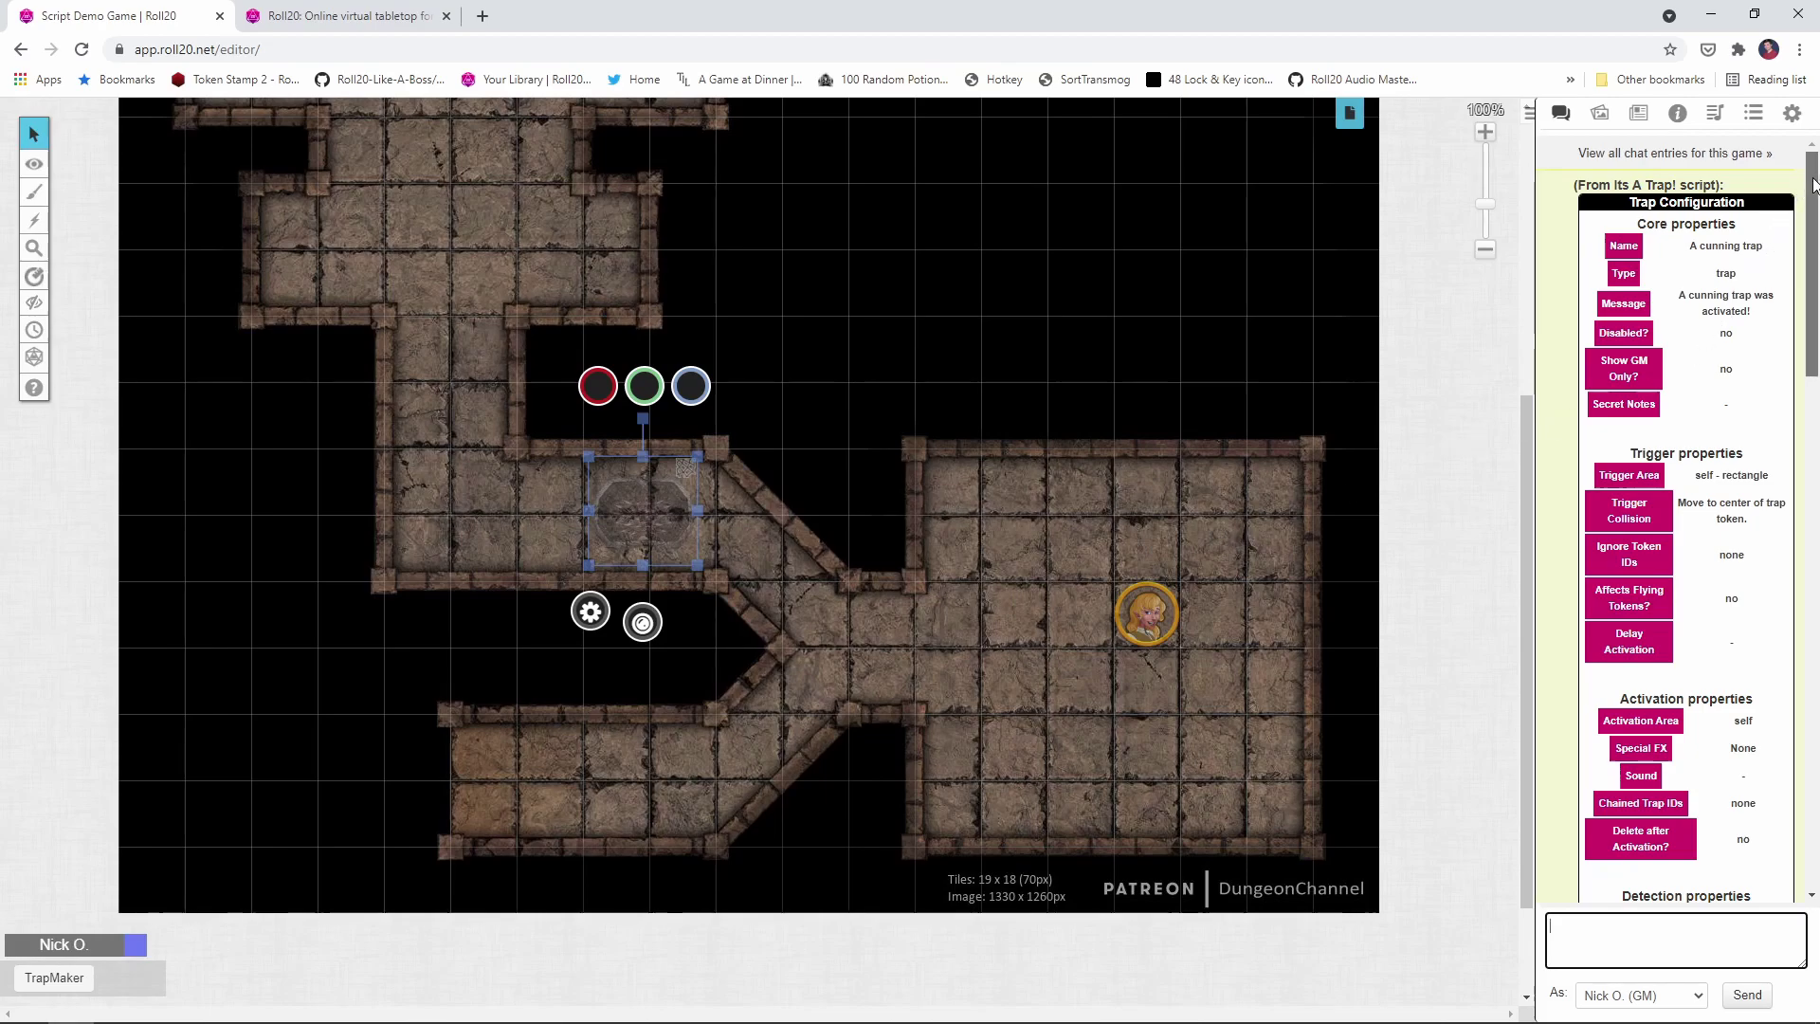
# Step: Set the trap's Max Search Distance to 10 ft in the detection properties of the updated configuration
pyautogui.moveTo(1814, 185); pyautogui.dragTo(1814, 561)
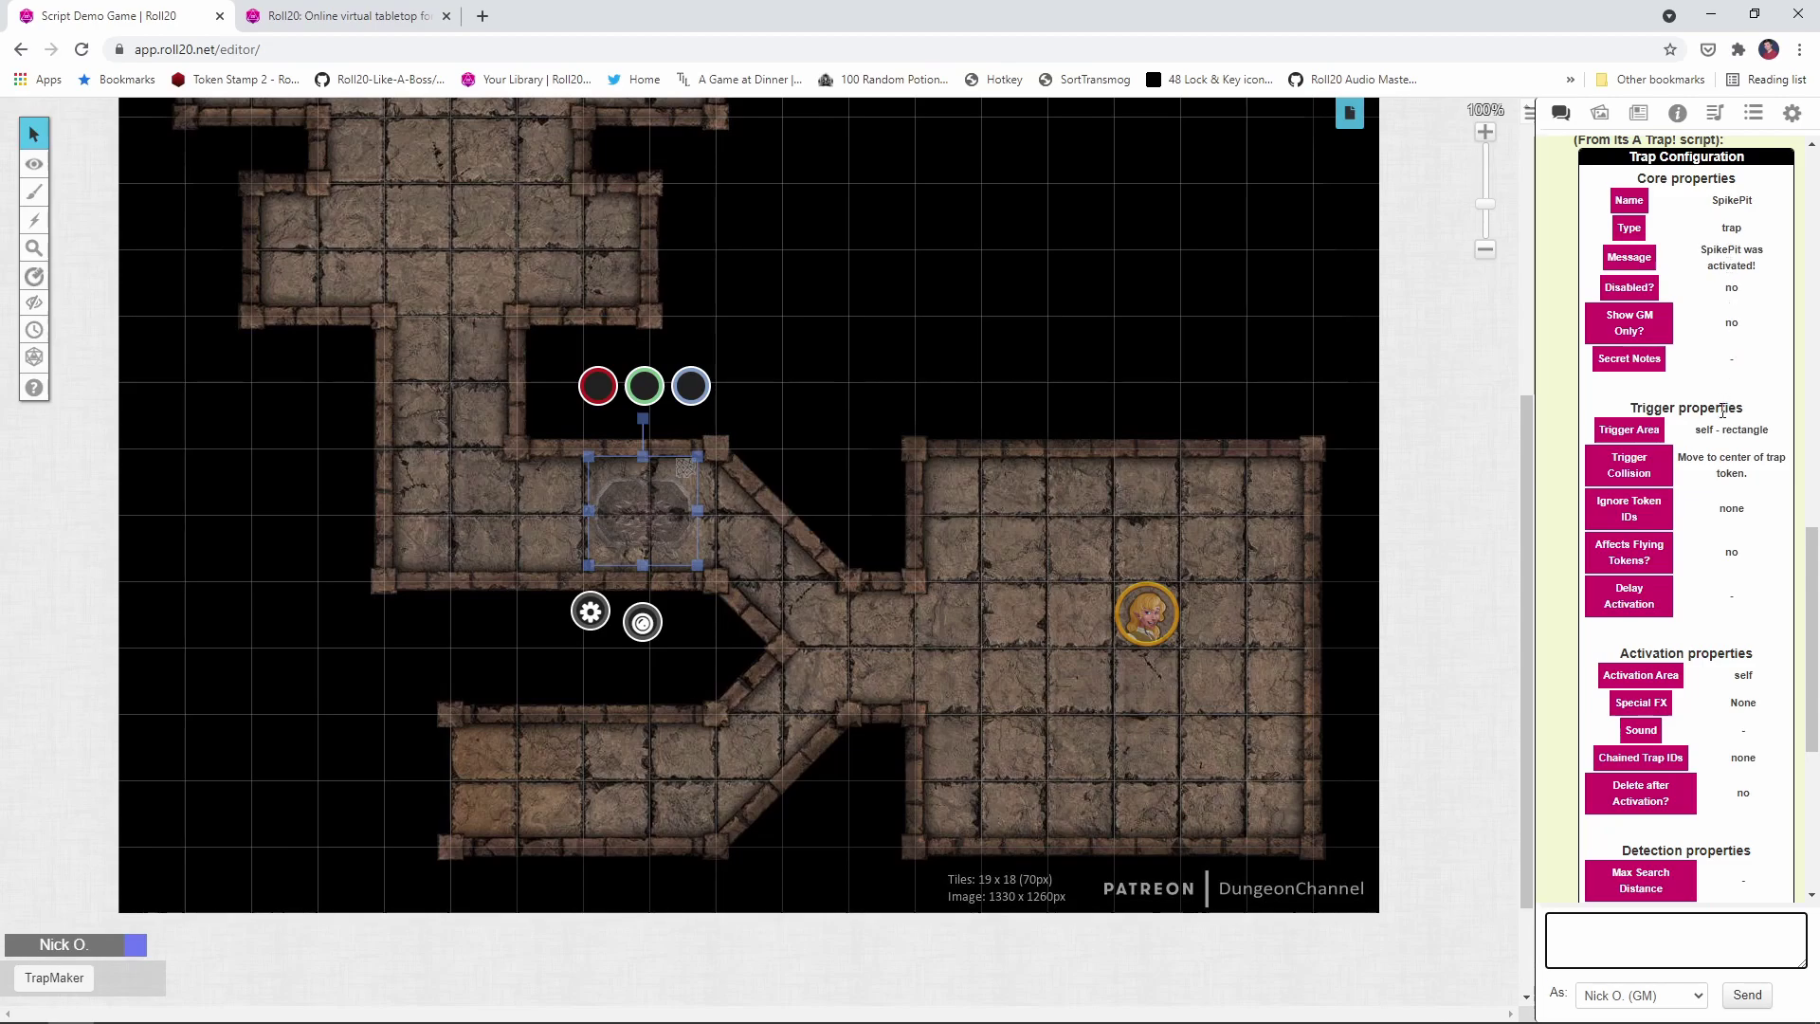
pyautogui.scroll(-2, 1730, 436)
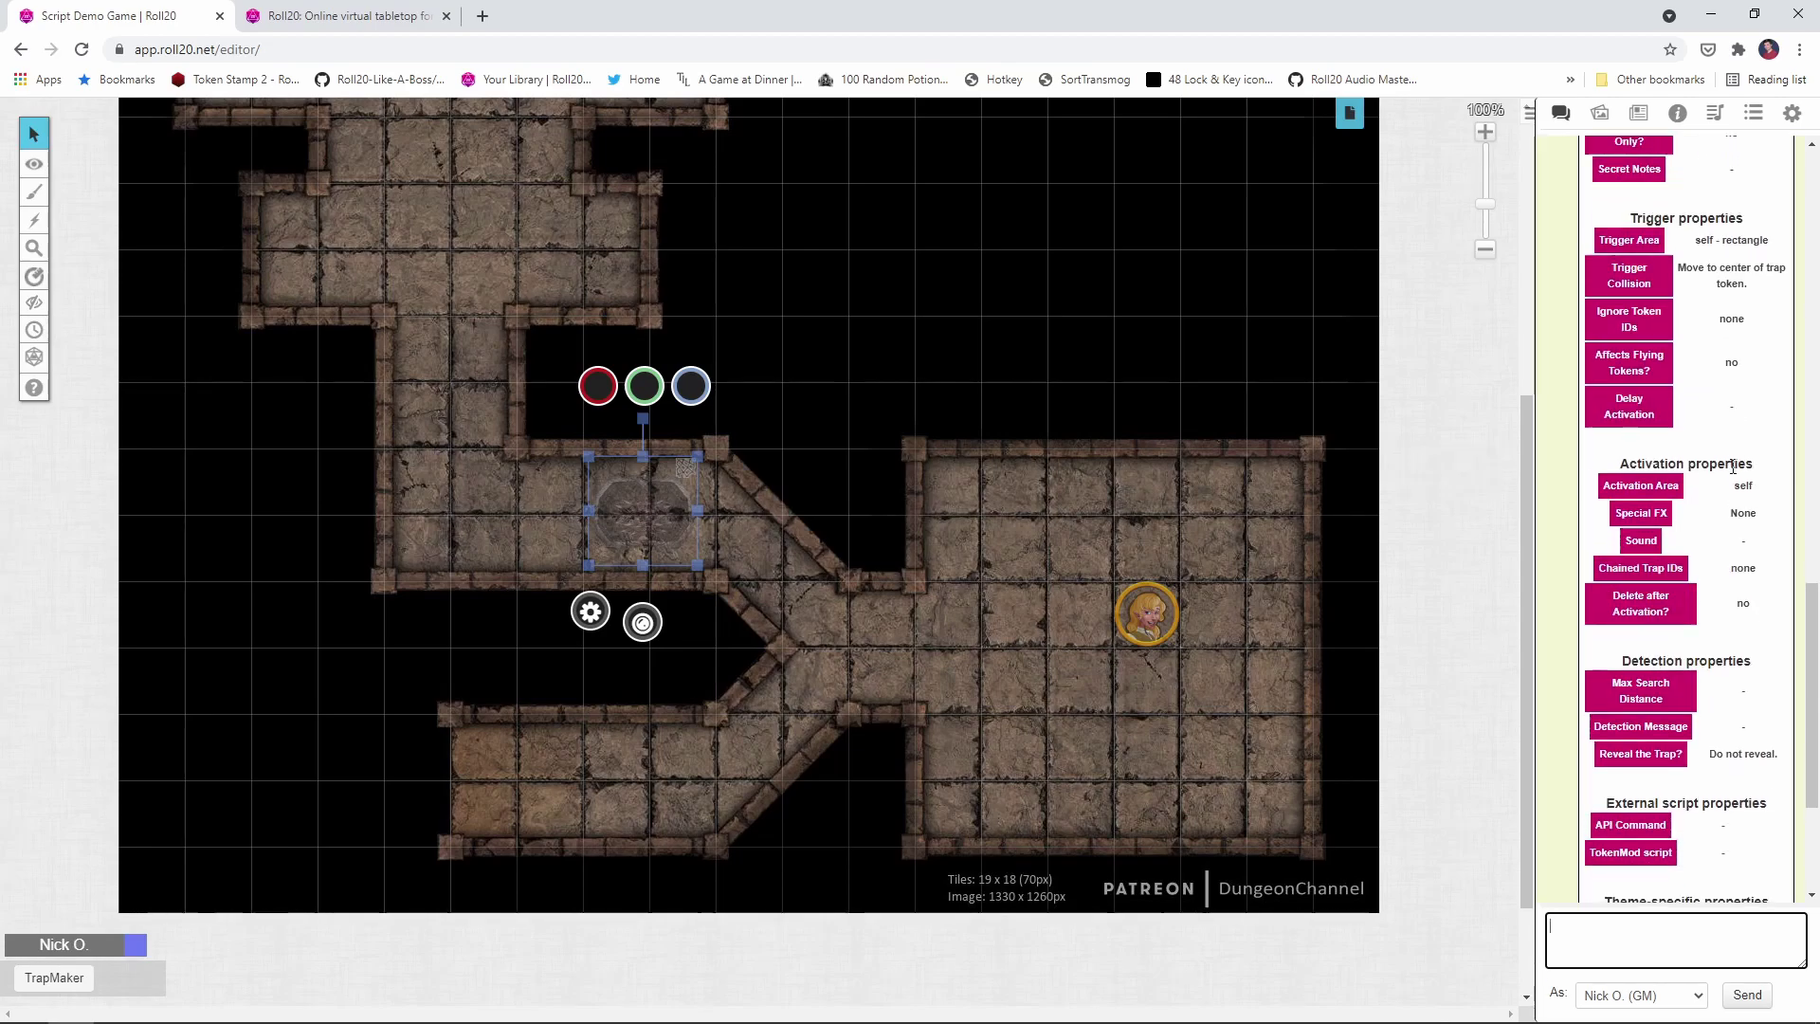
pyautogui.scroll(-2, 1739, 550)
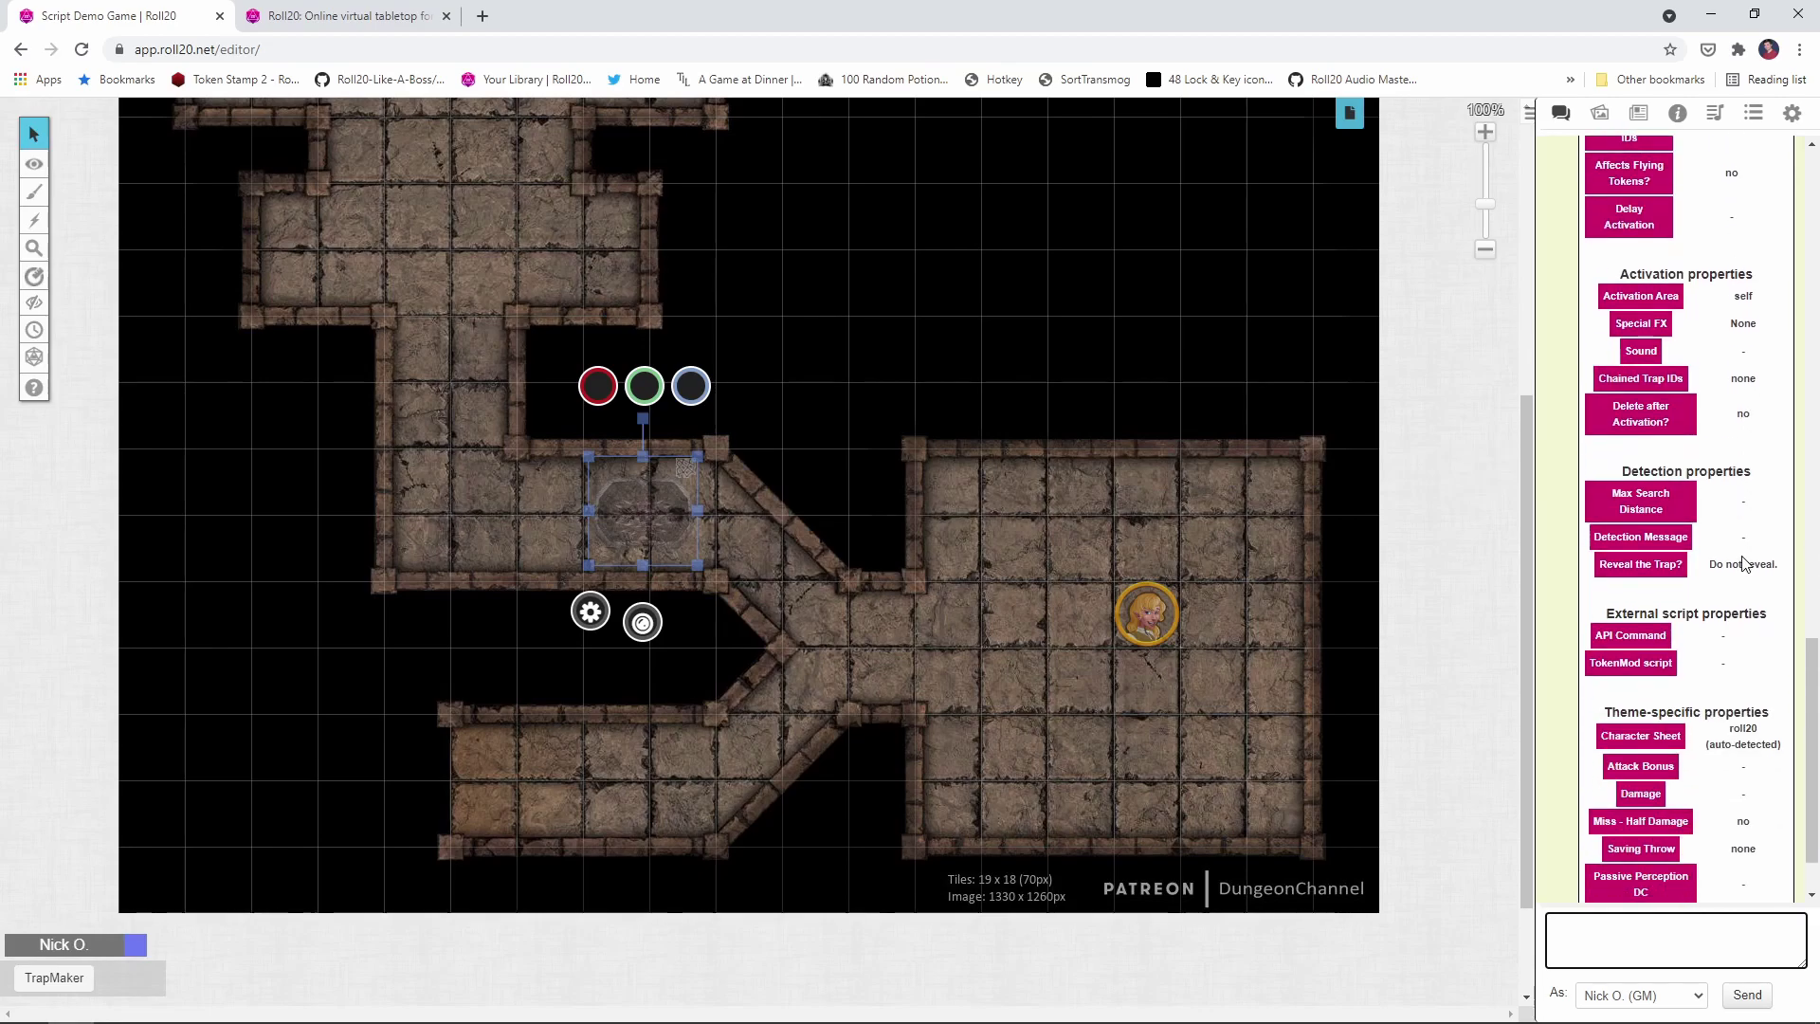
pyautogui.click(1640, 505)
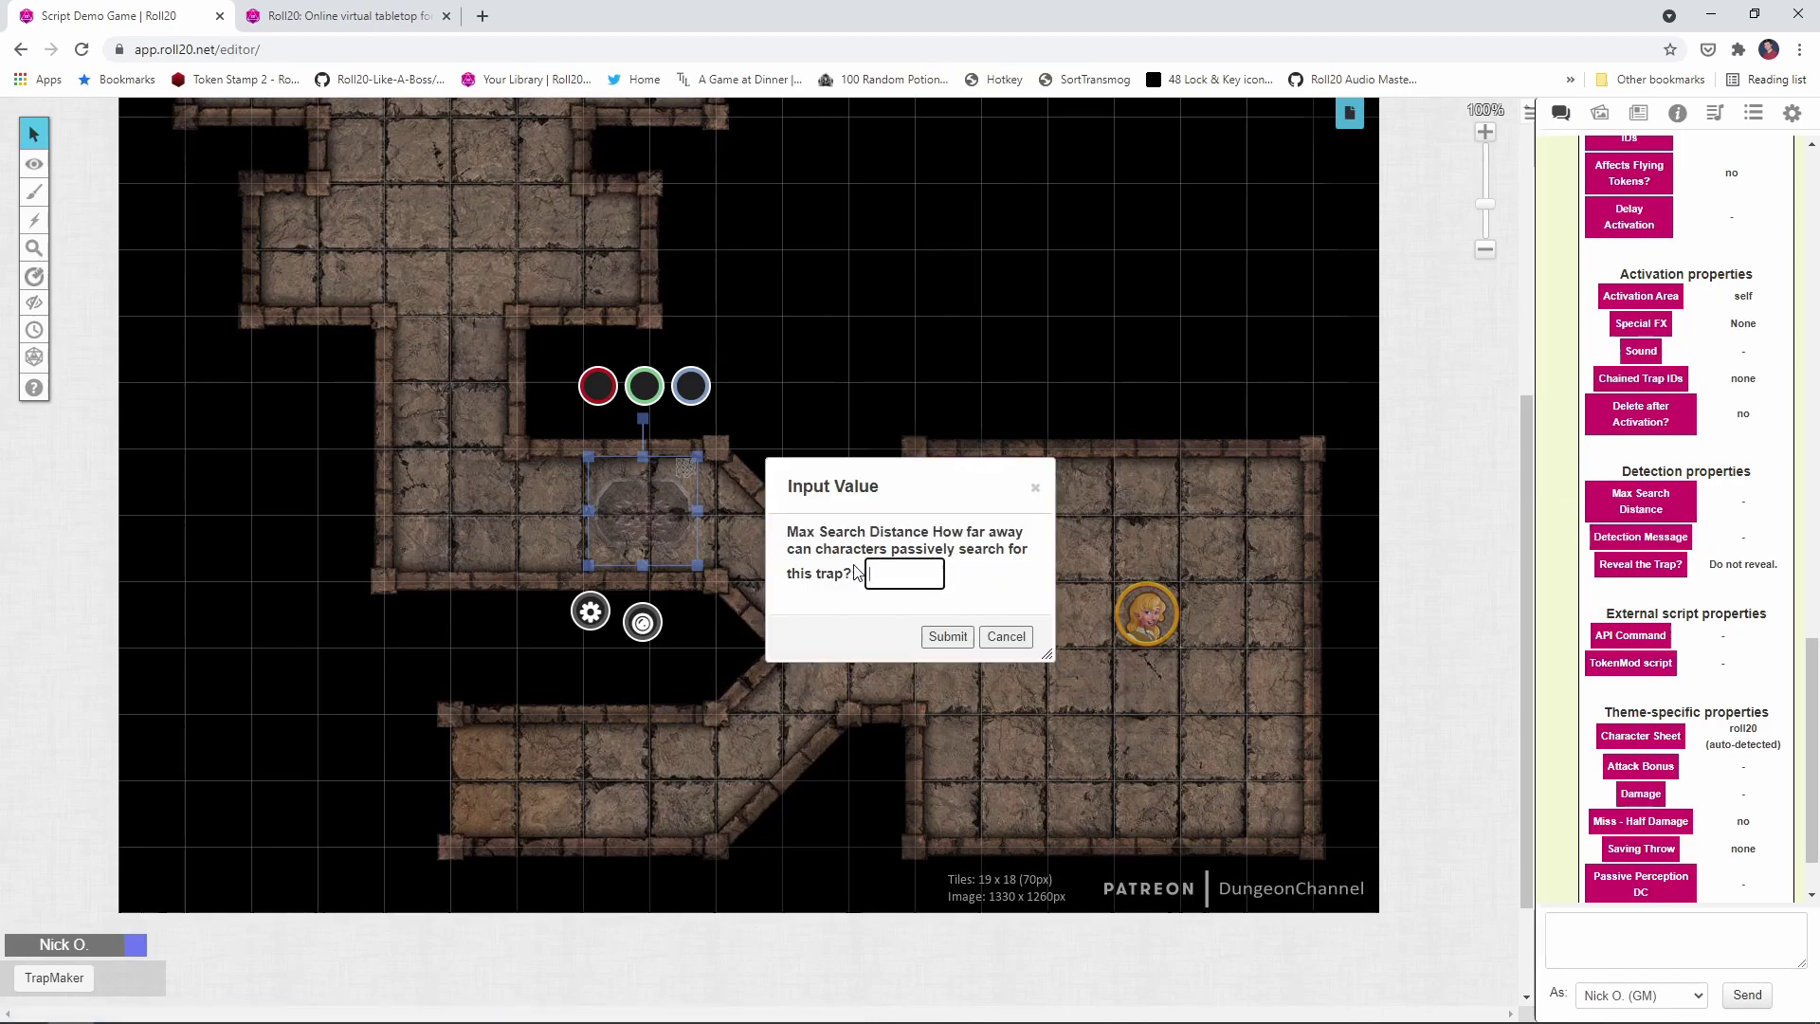
pyautogui.click(948, 637)
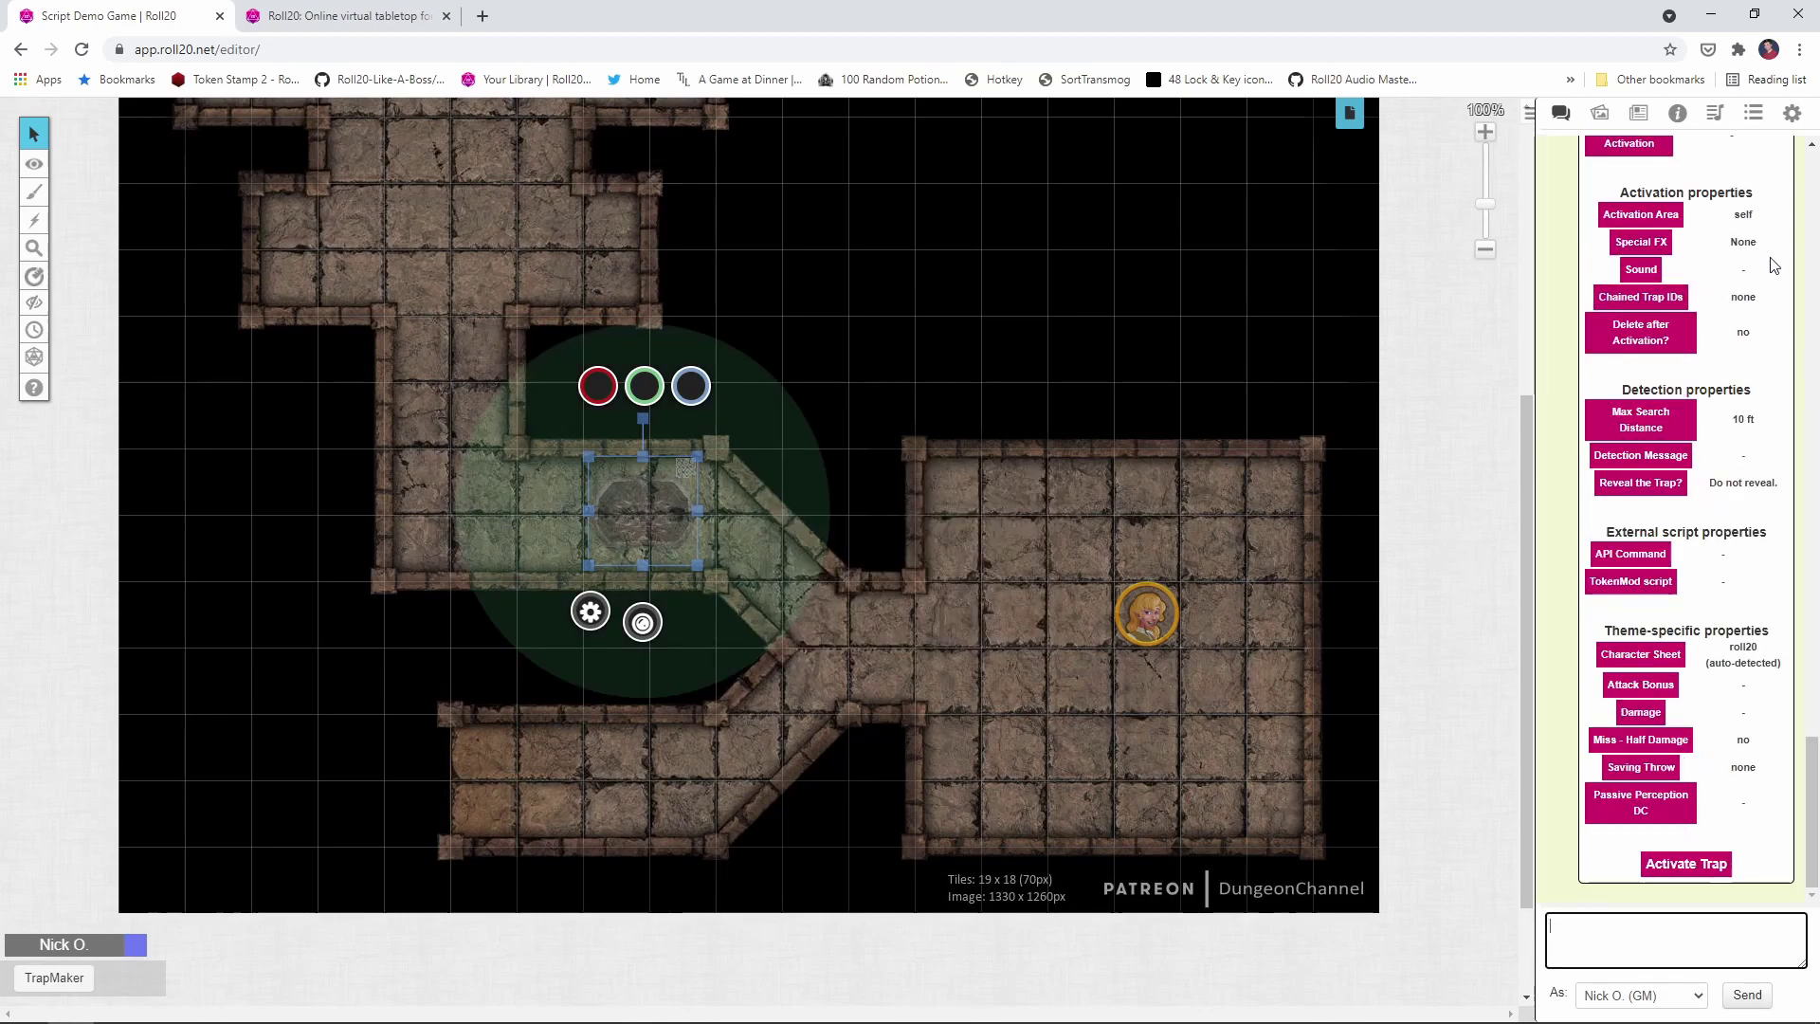
# Step: Set the trap's Detection Message to "You notice a seam in the floor"
pyautogui.scroll(1, 1761, 218)
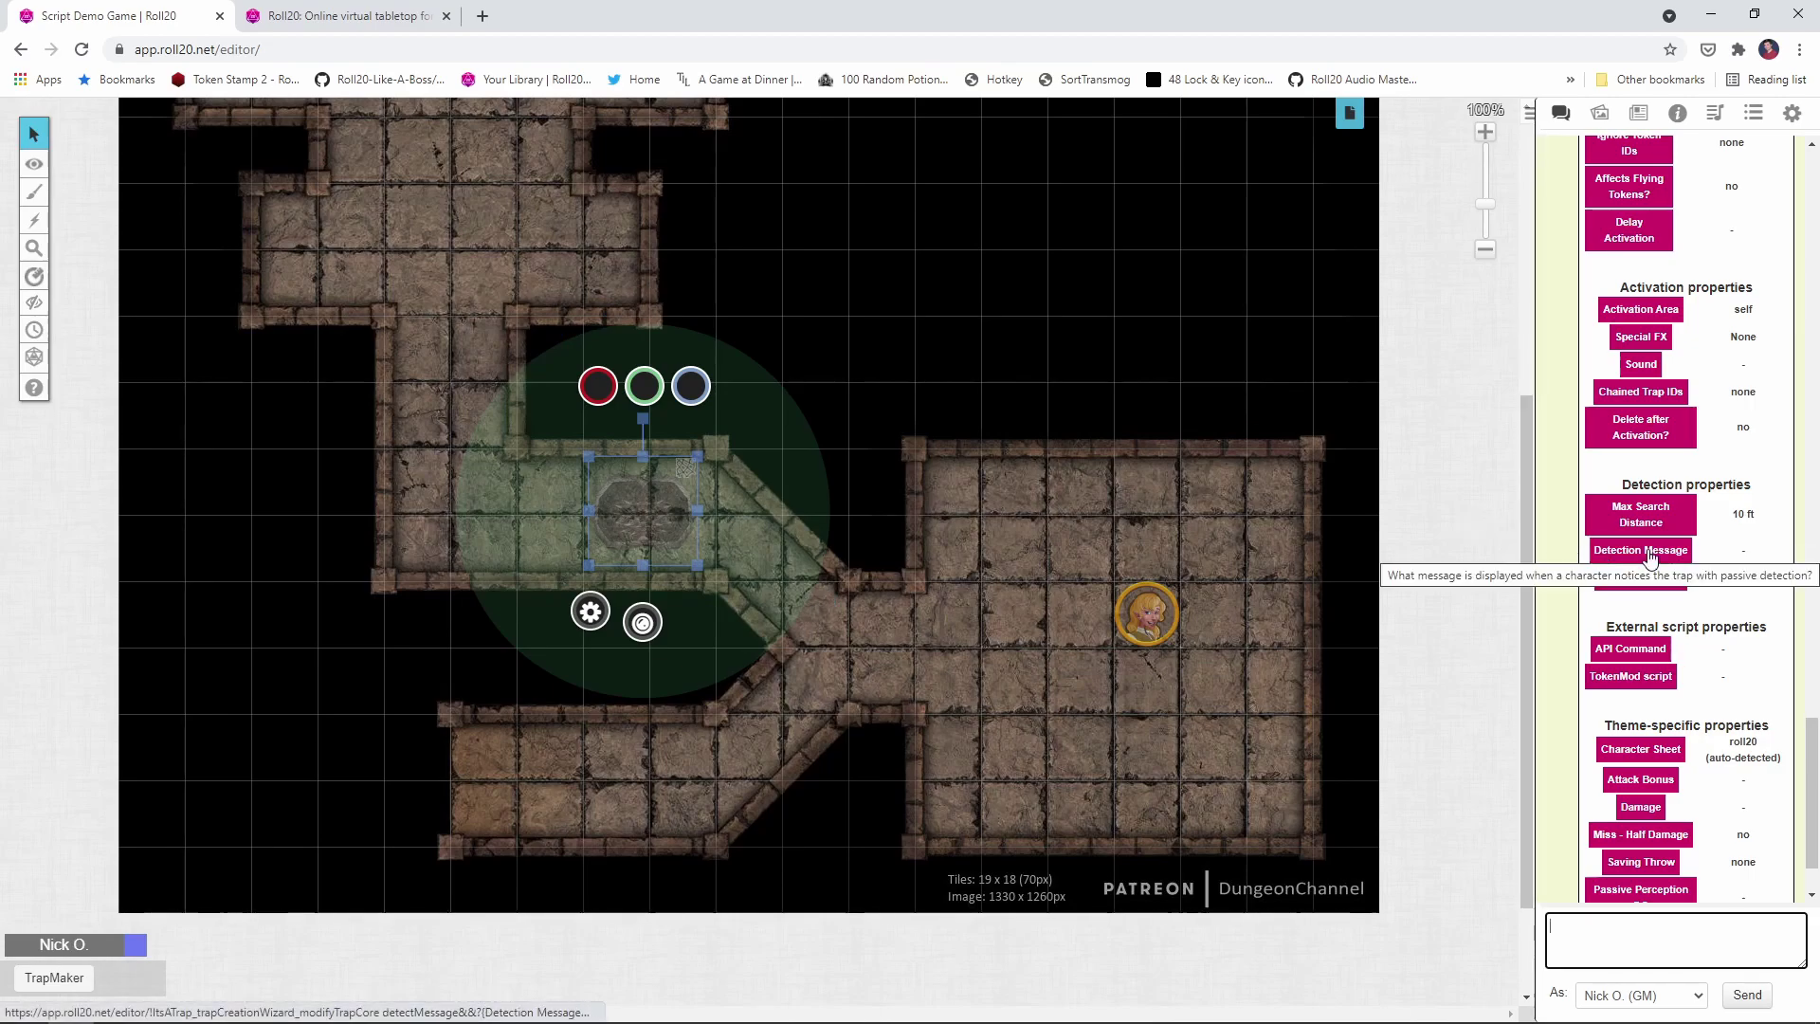
pyautogui.click(1648, 557)
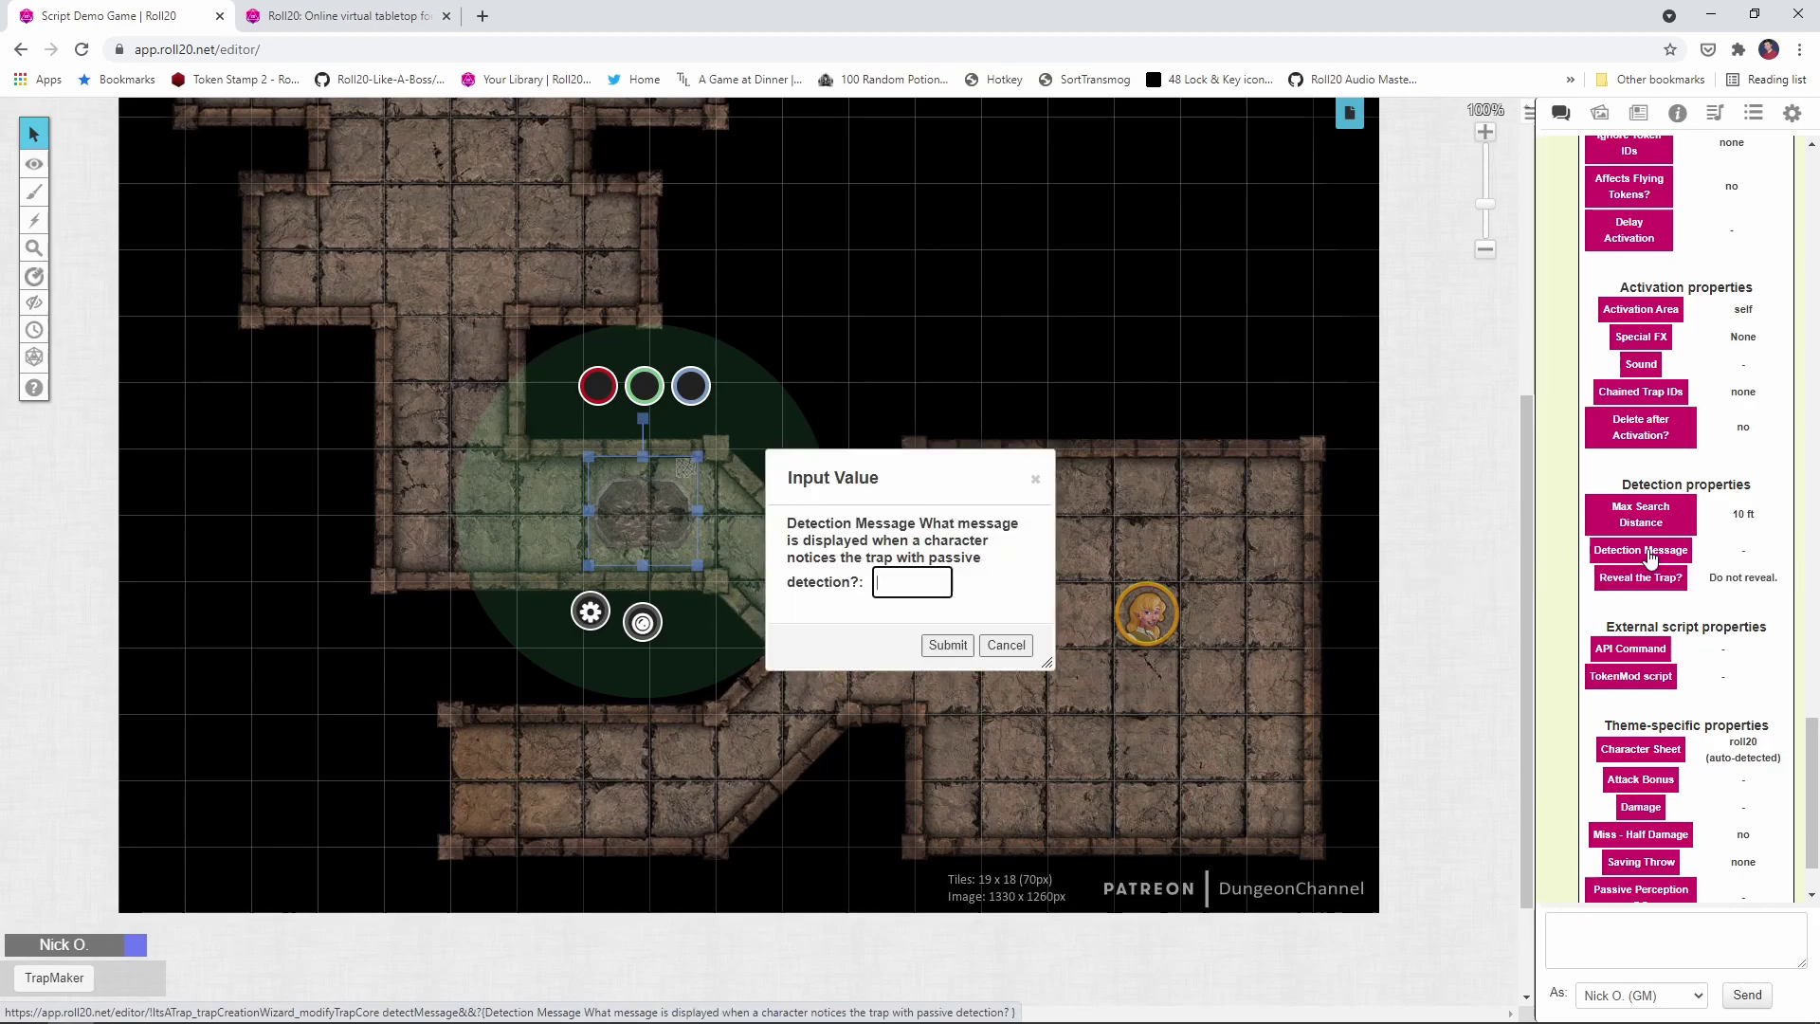
pyautogui.write('You notice a seam in the')
pyautogui.write(' floor')
pyautogui.click(947, 644)
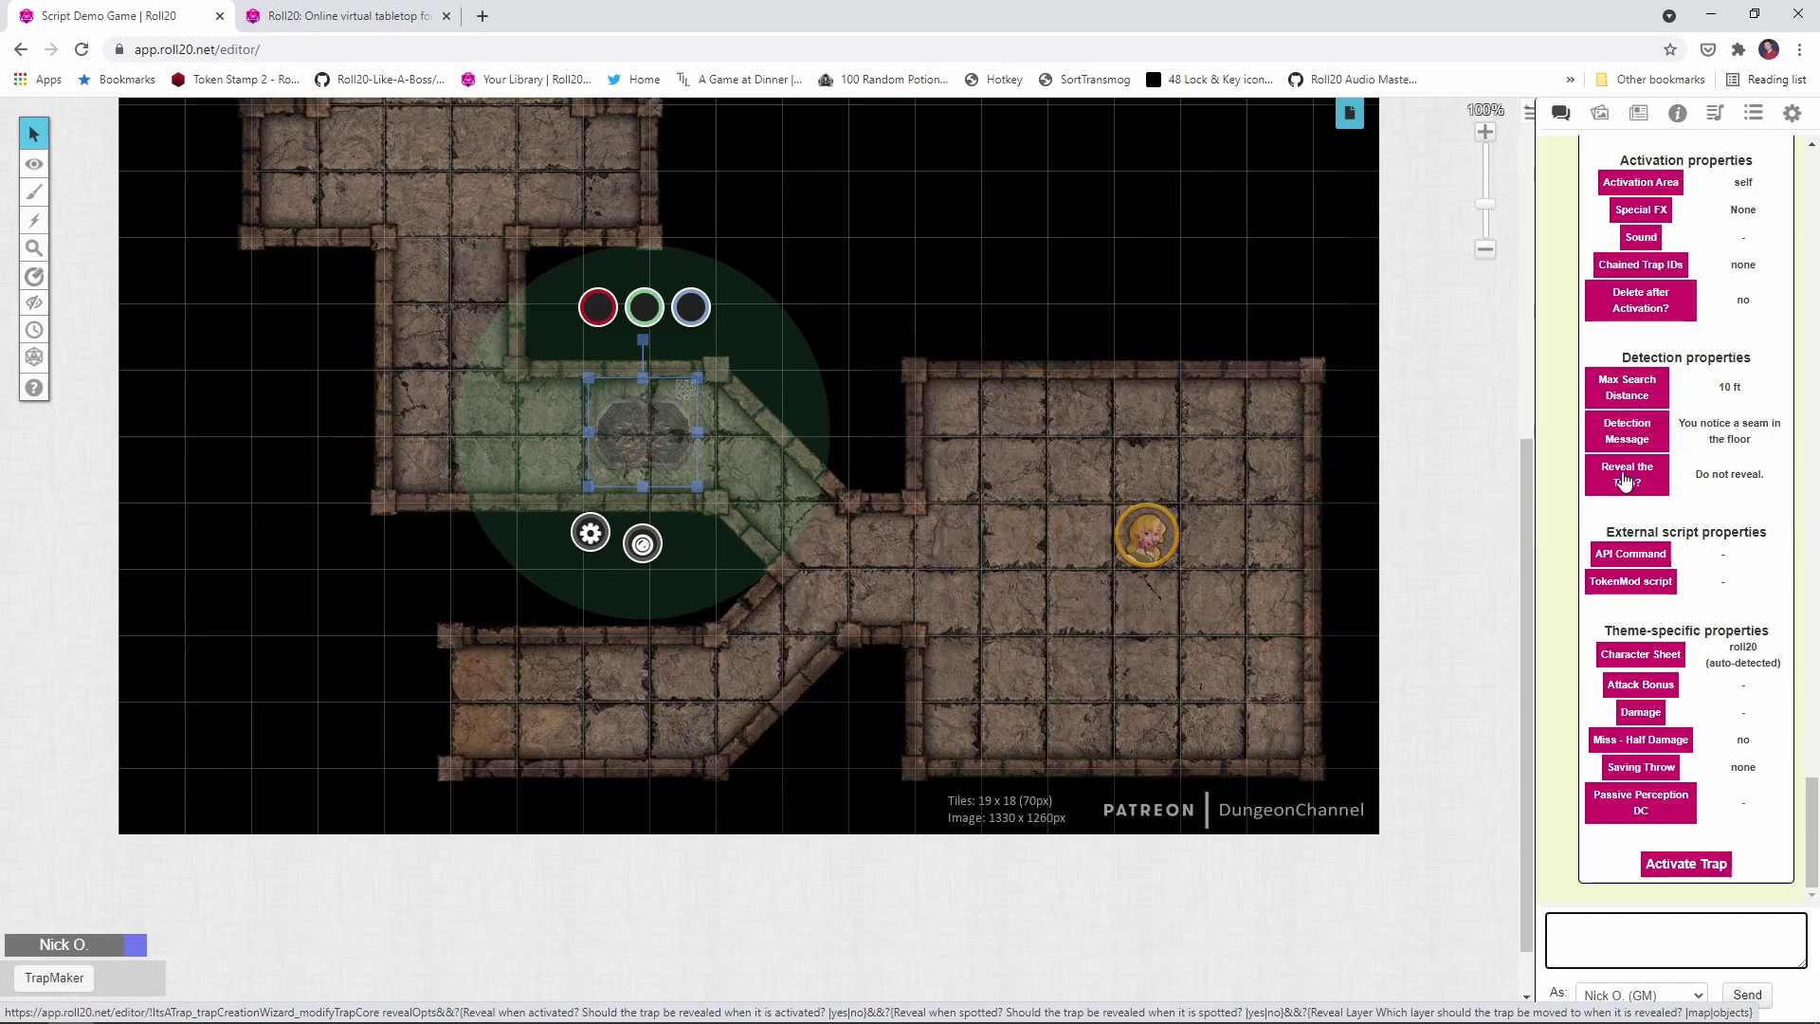
# Step: Set the trap to be revealed when activated but not when spotted, with map as its reveal layer
pyautogui.click(1625, 482)
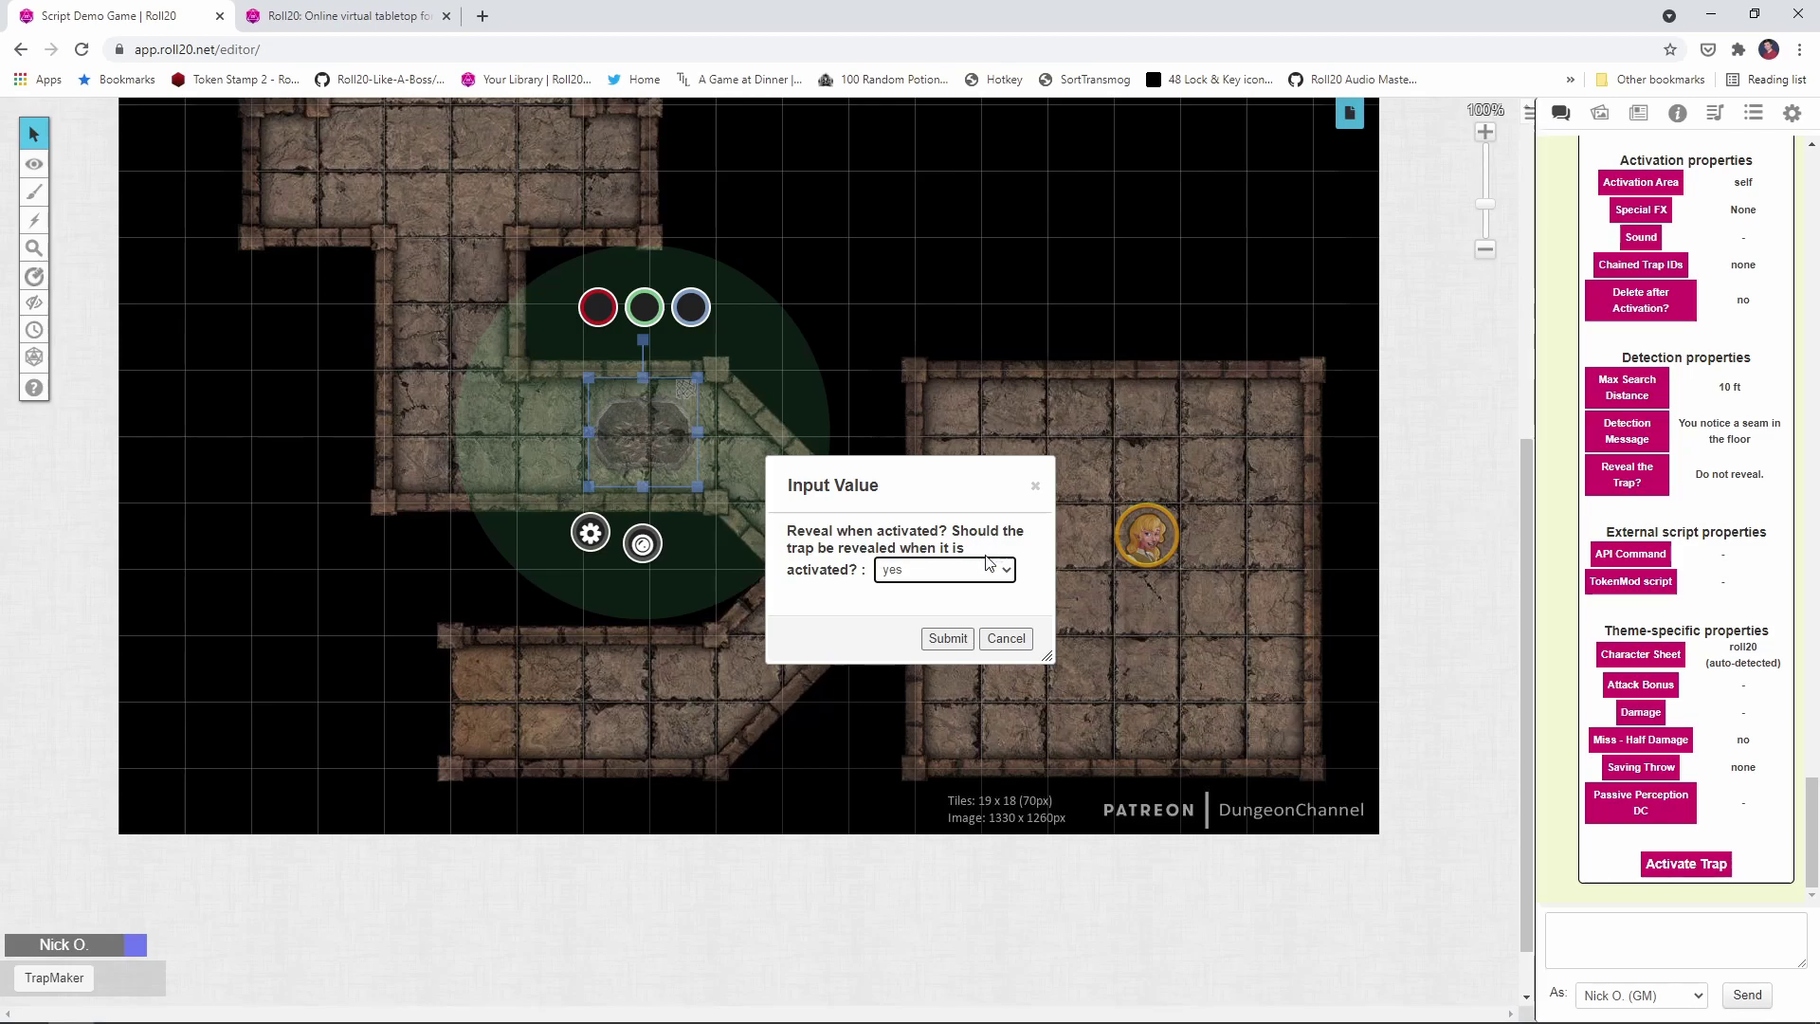
pyautogui.click(955, 640)
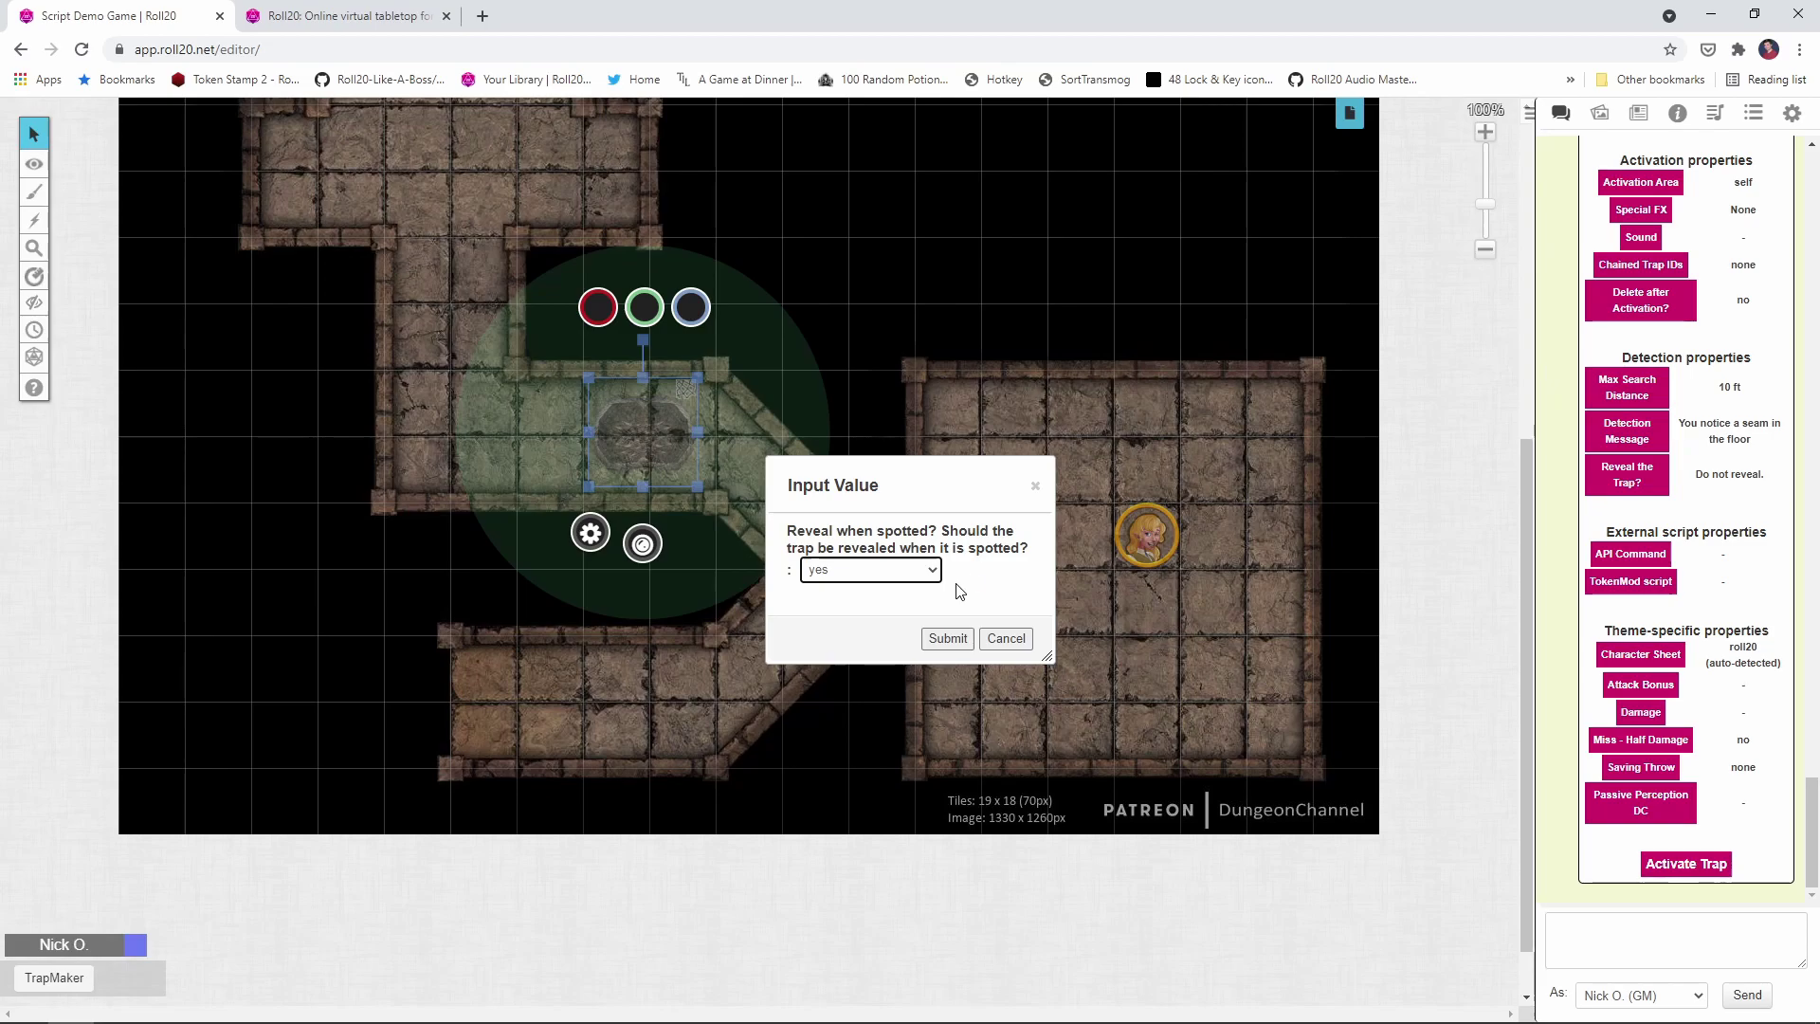
pyautogui.click(926, 572)
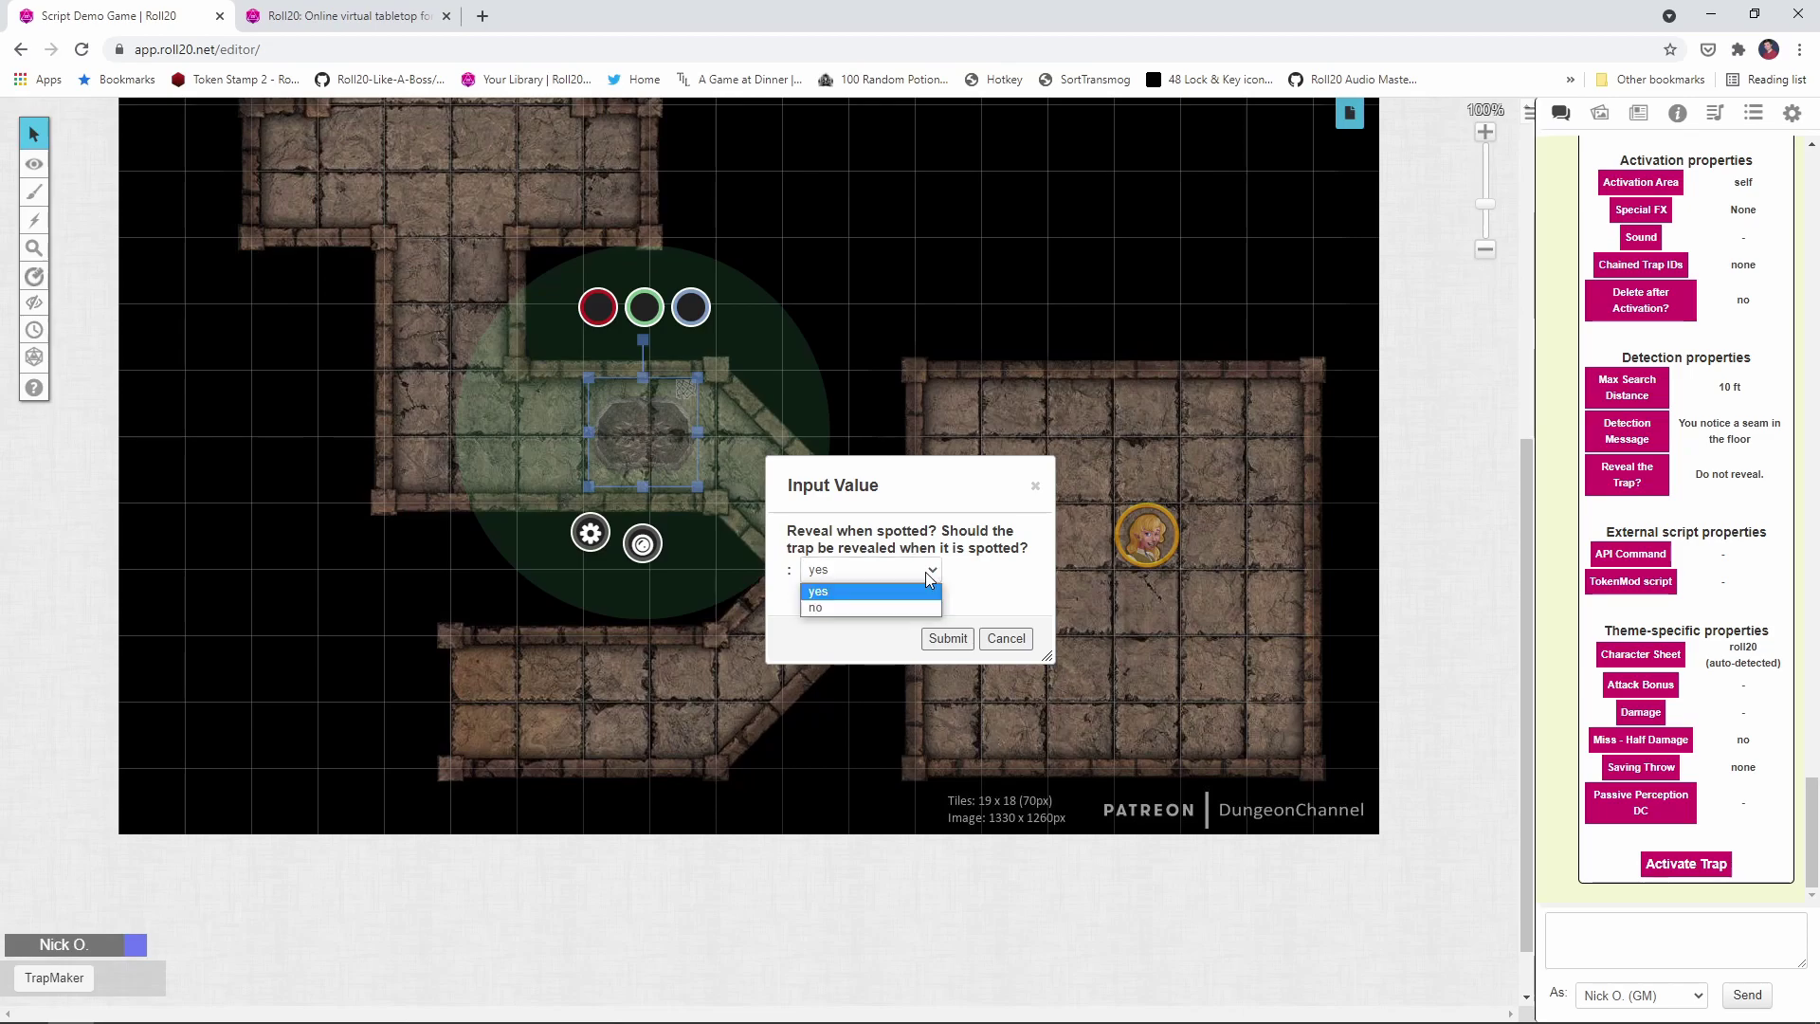
pyautogui.click(891, 606)
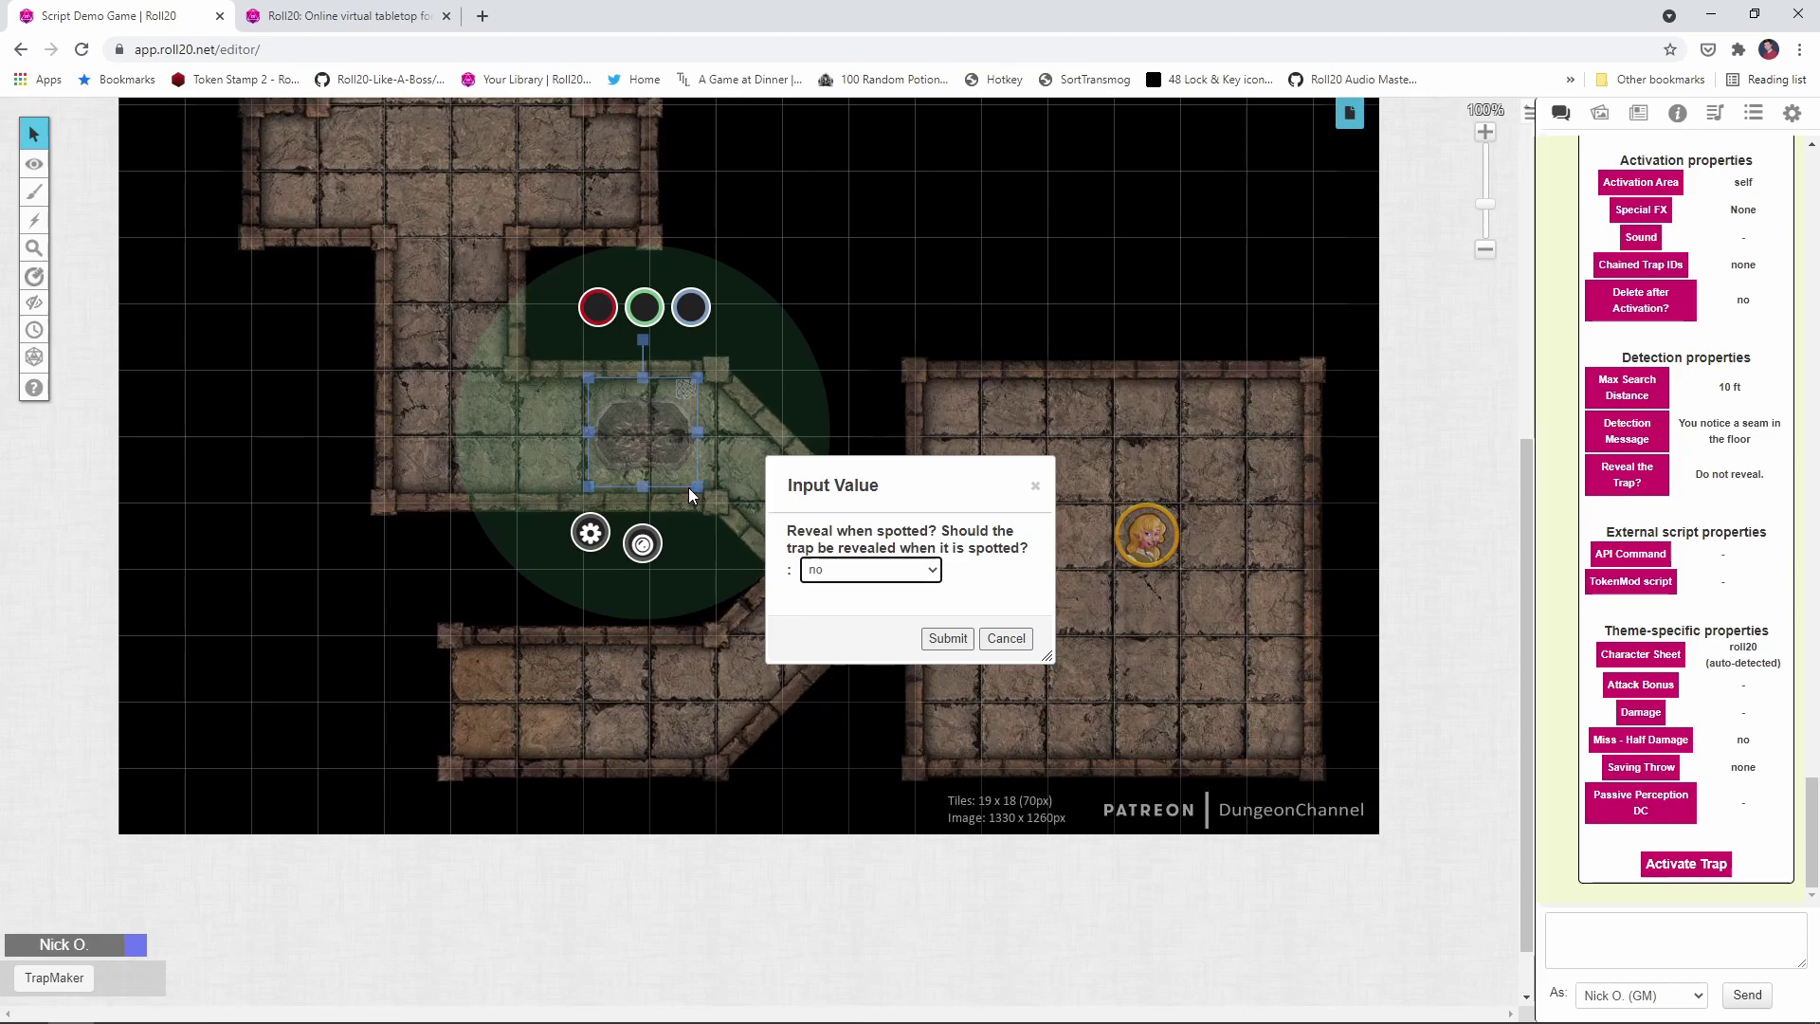
pyautogui.click(945, 639)
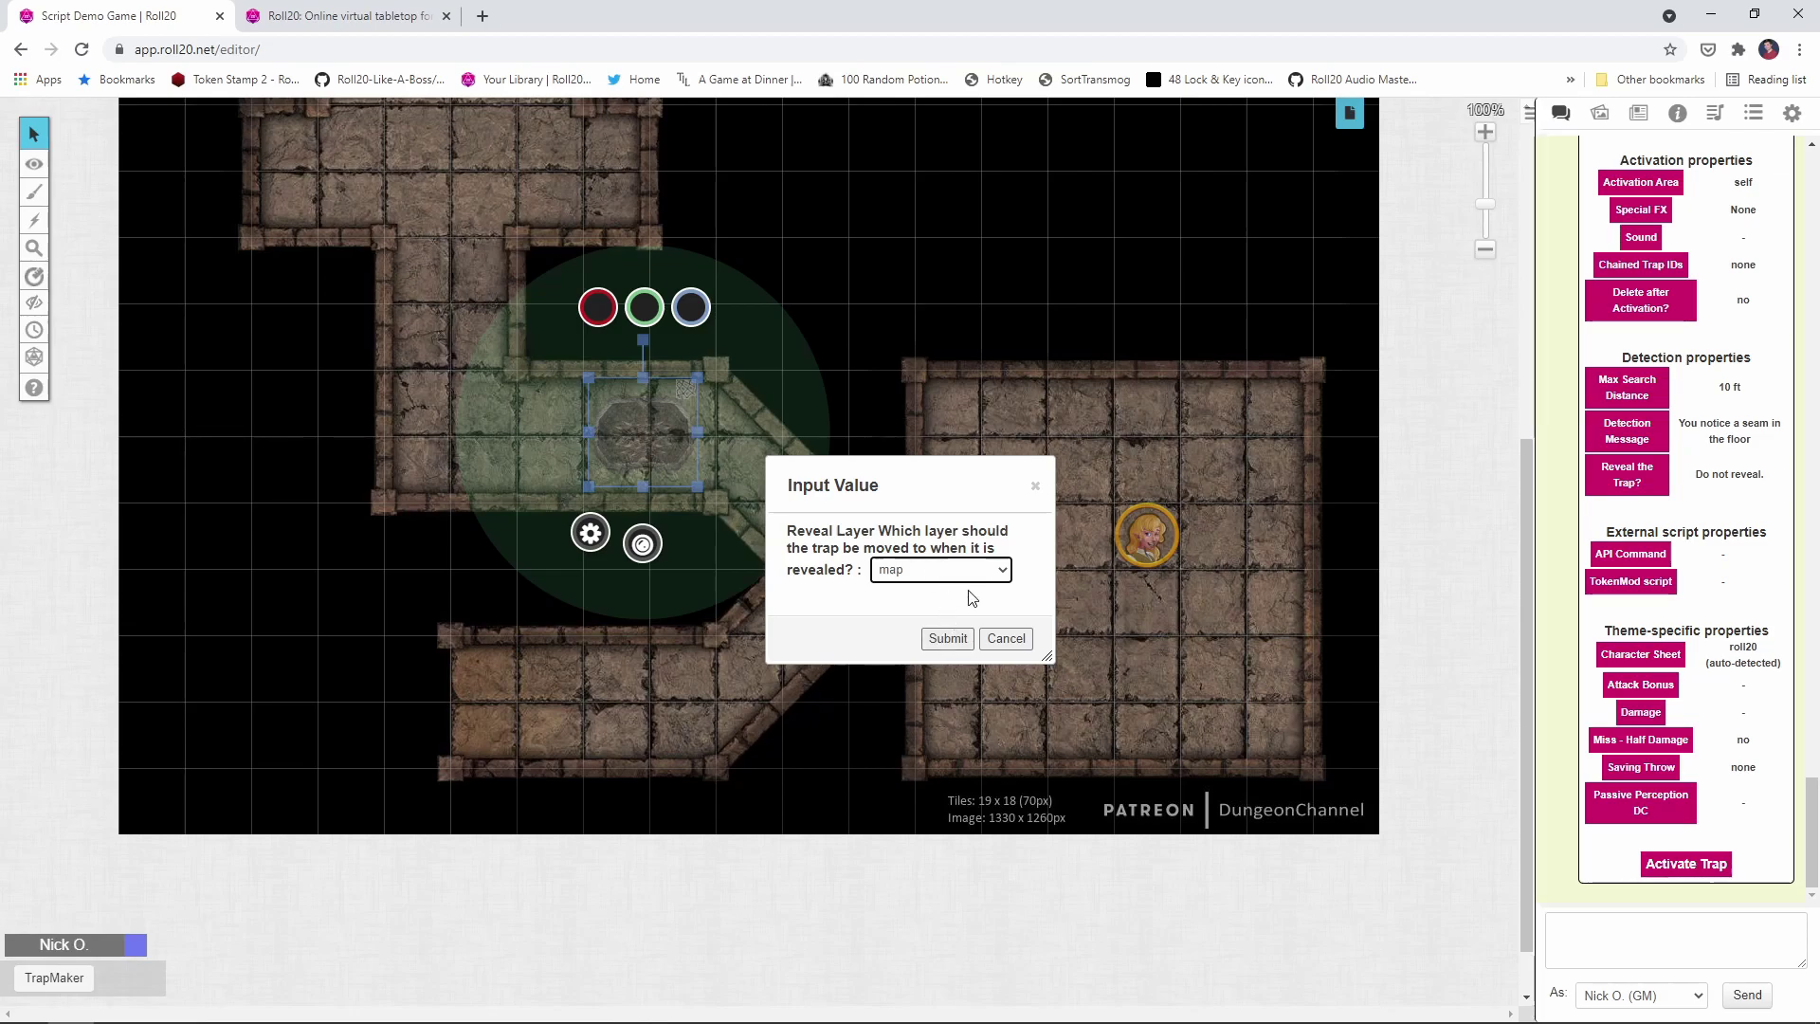
pyautogui.click(946, 639)
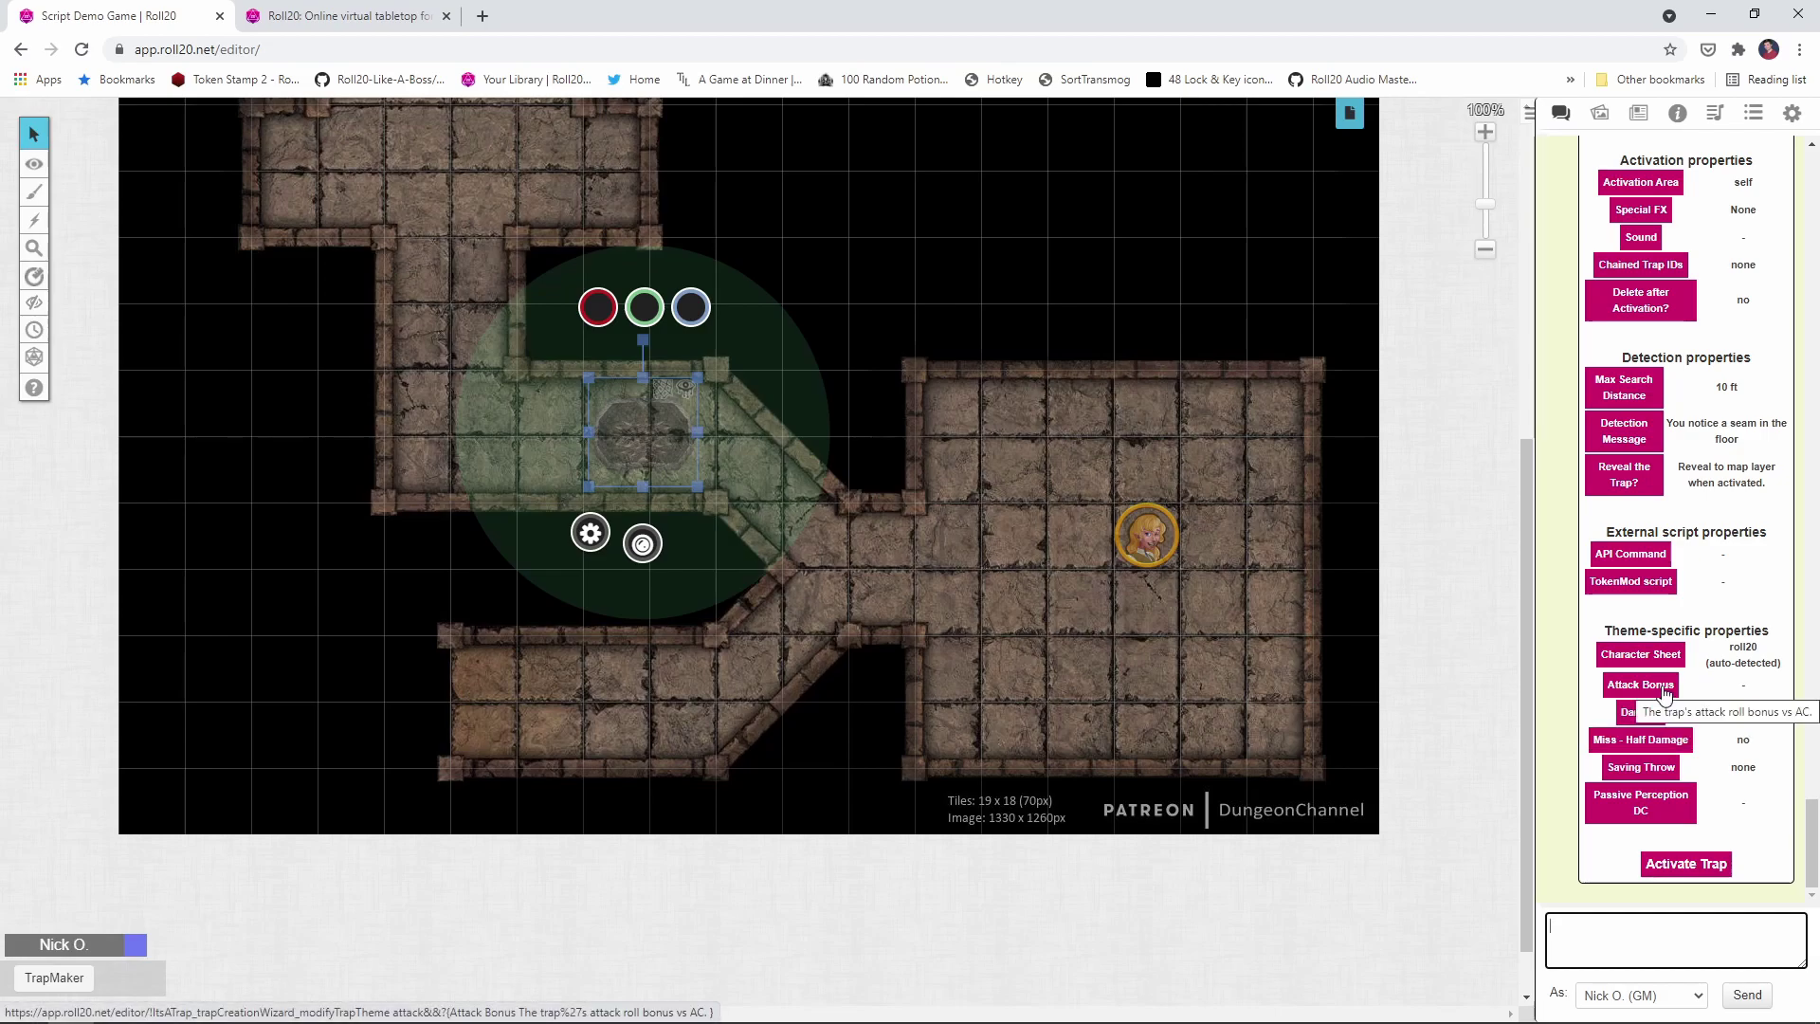
# Step: Set the trap's Damage to 3d6 in the theme-specific properties
pyautogui.click(1650, 714)
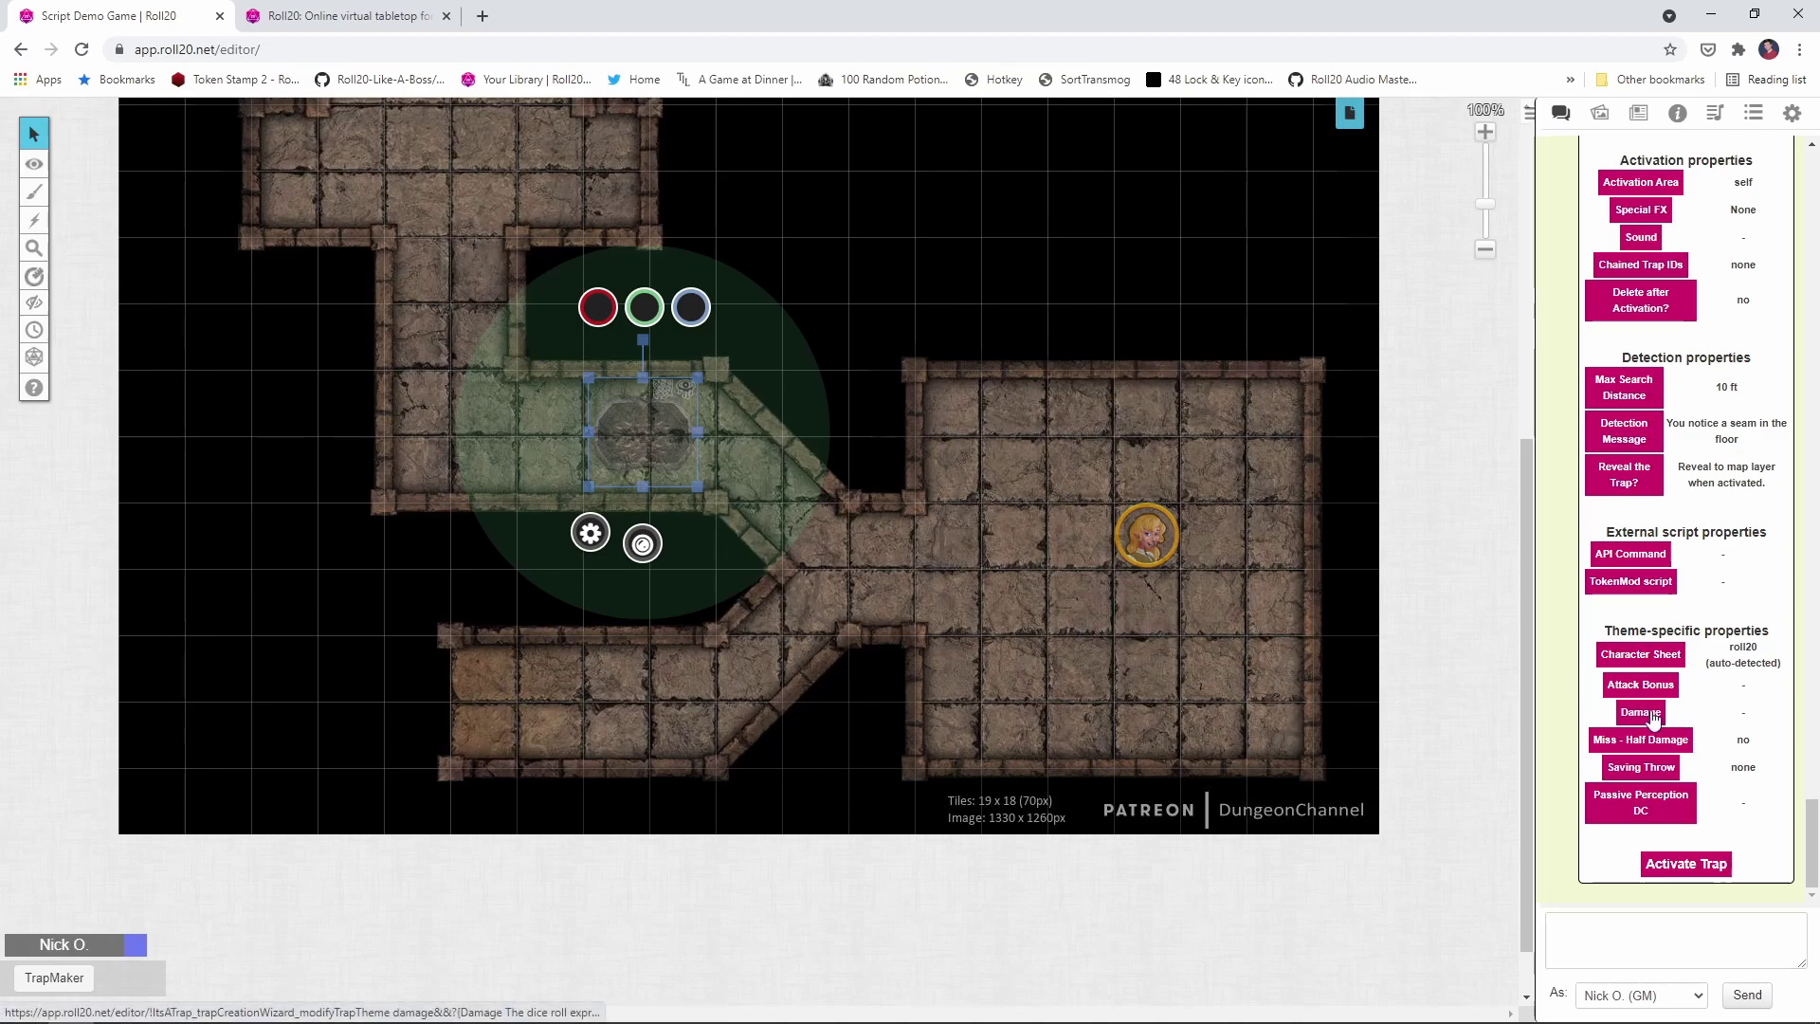
pyautogui.write('3d')
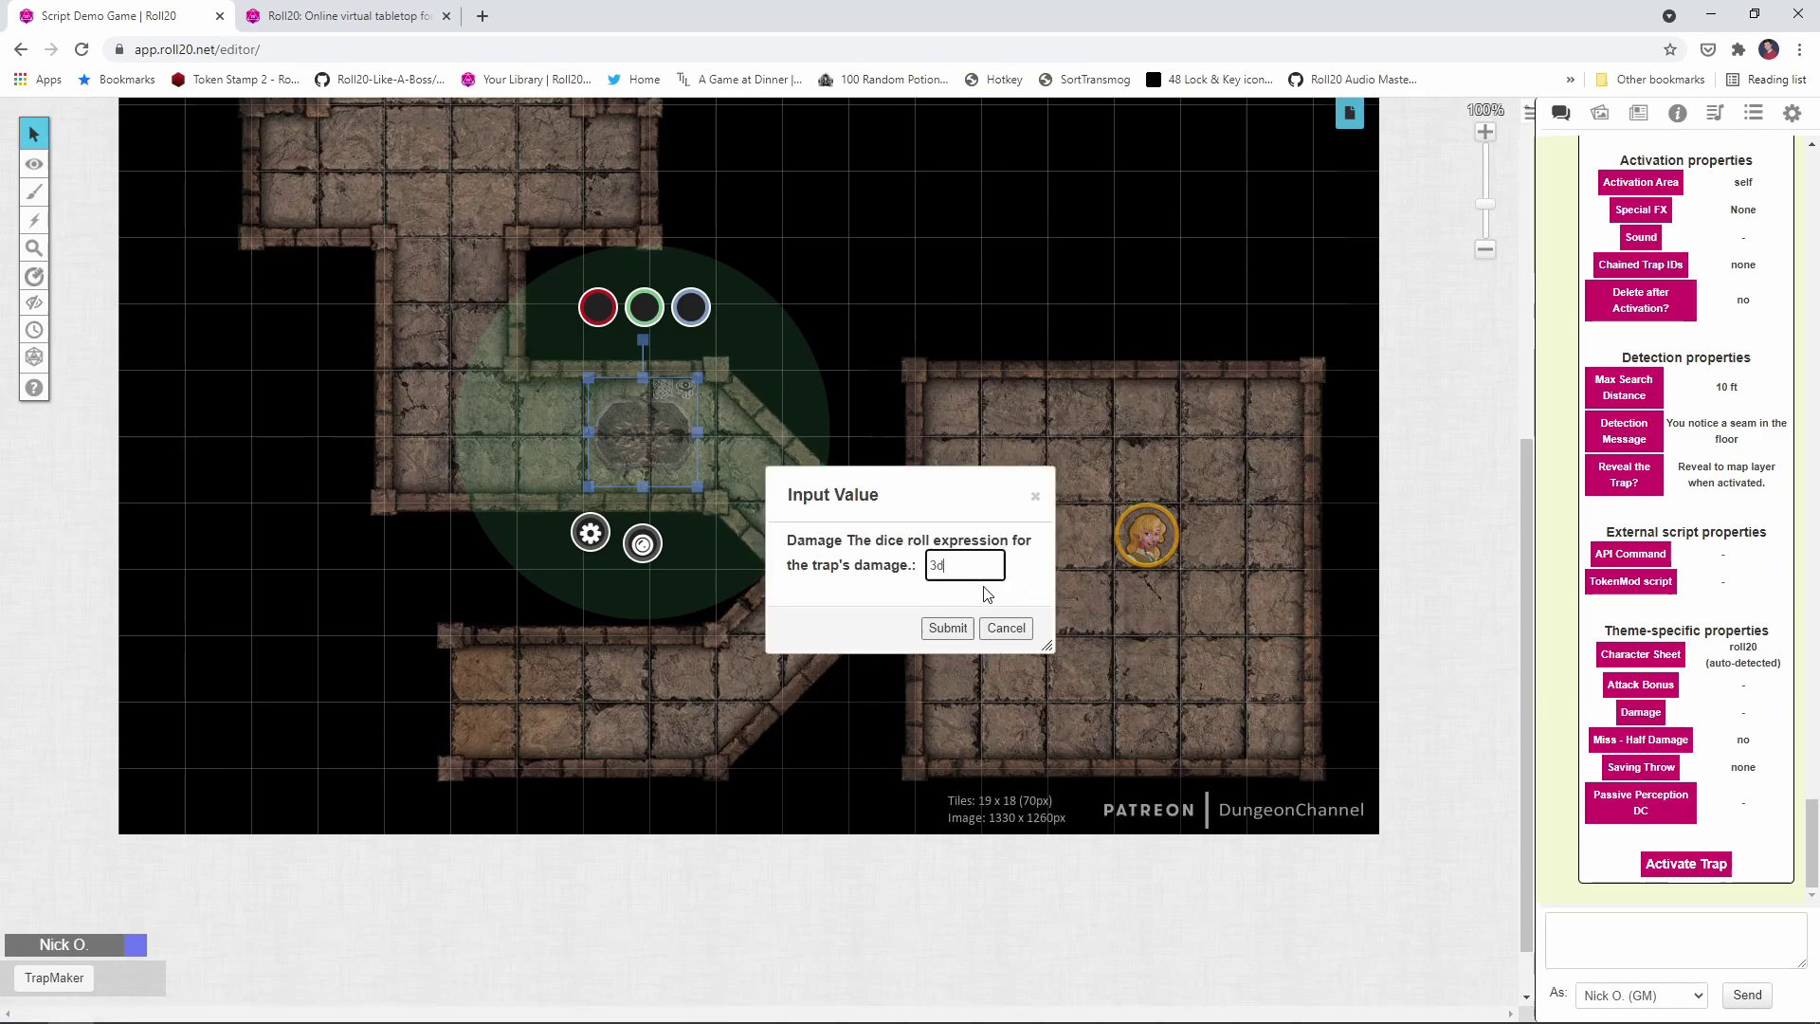
pyautogui.write('6')
pyautogui.click(947, 628)
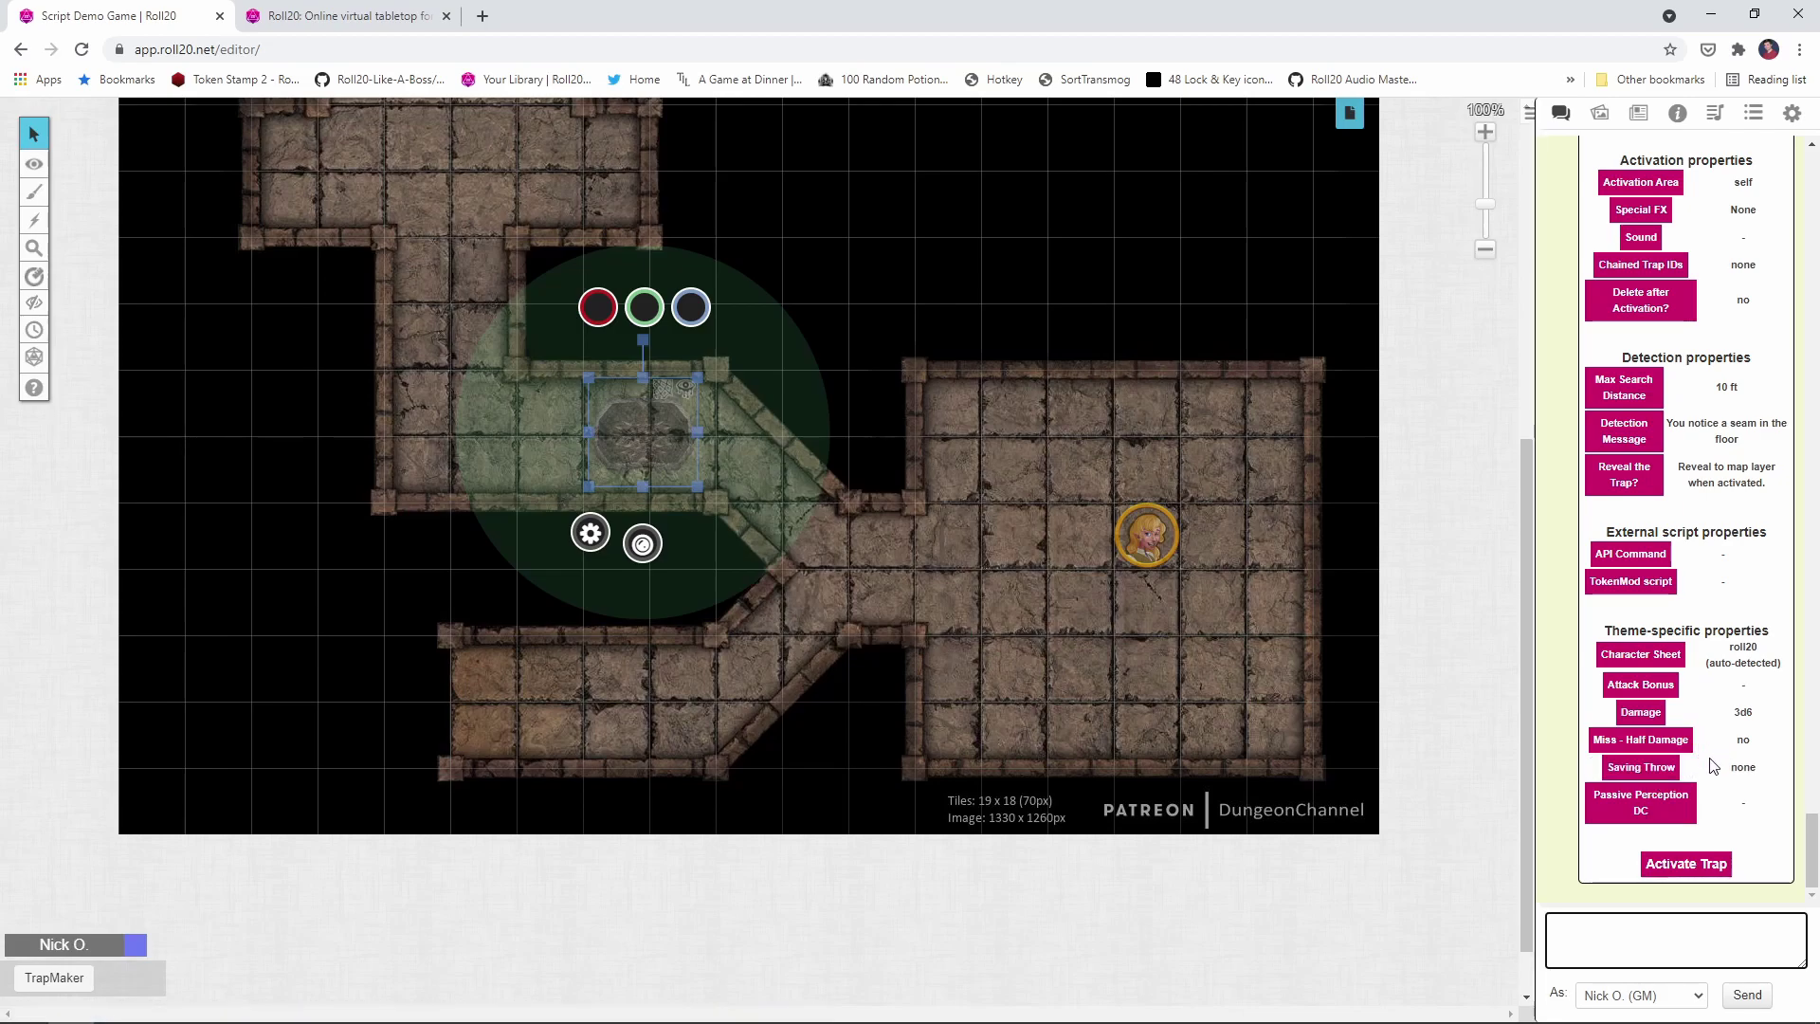
# Step: Set the trap's Saving Throw to dex with a Save DC of 10 and Hide Save Result set to no
pyautogui.click(1641, 770)
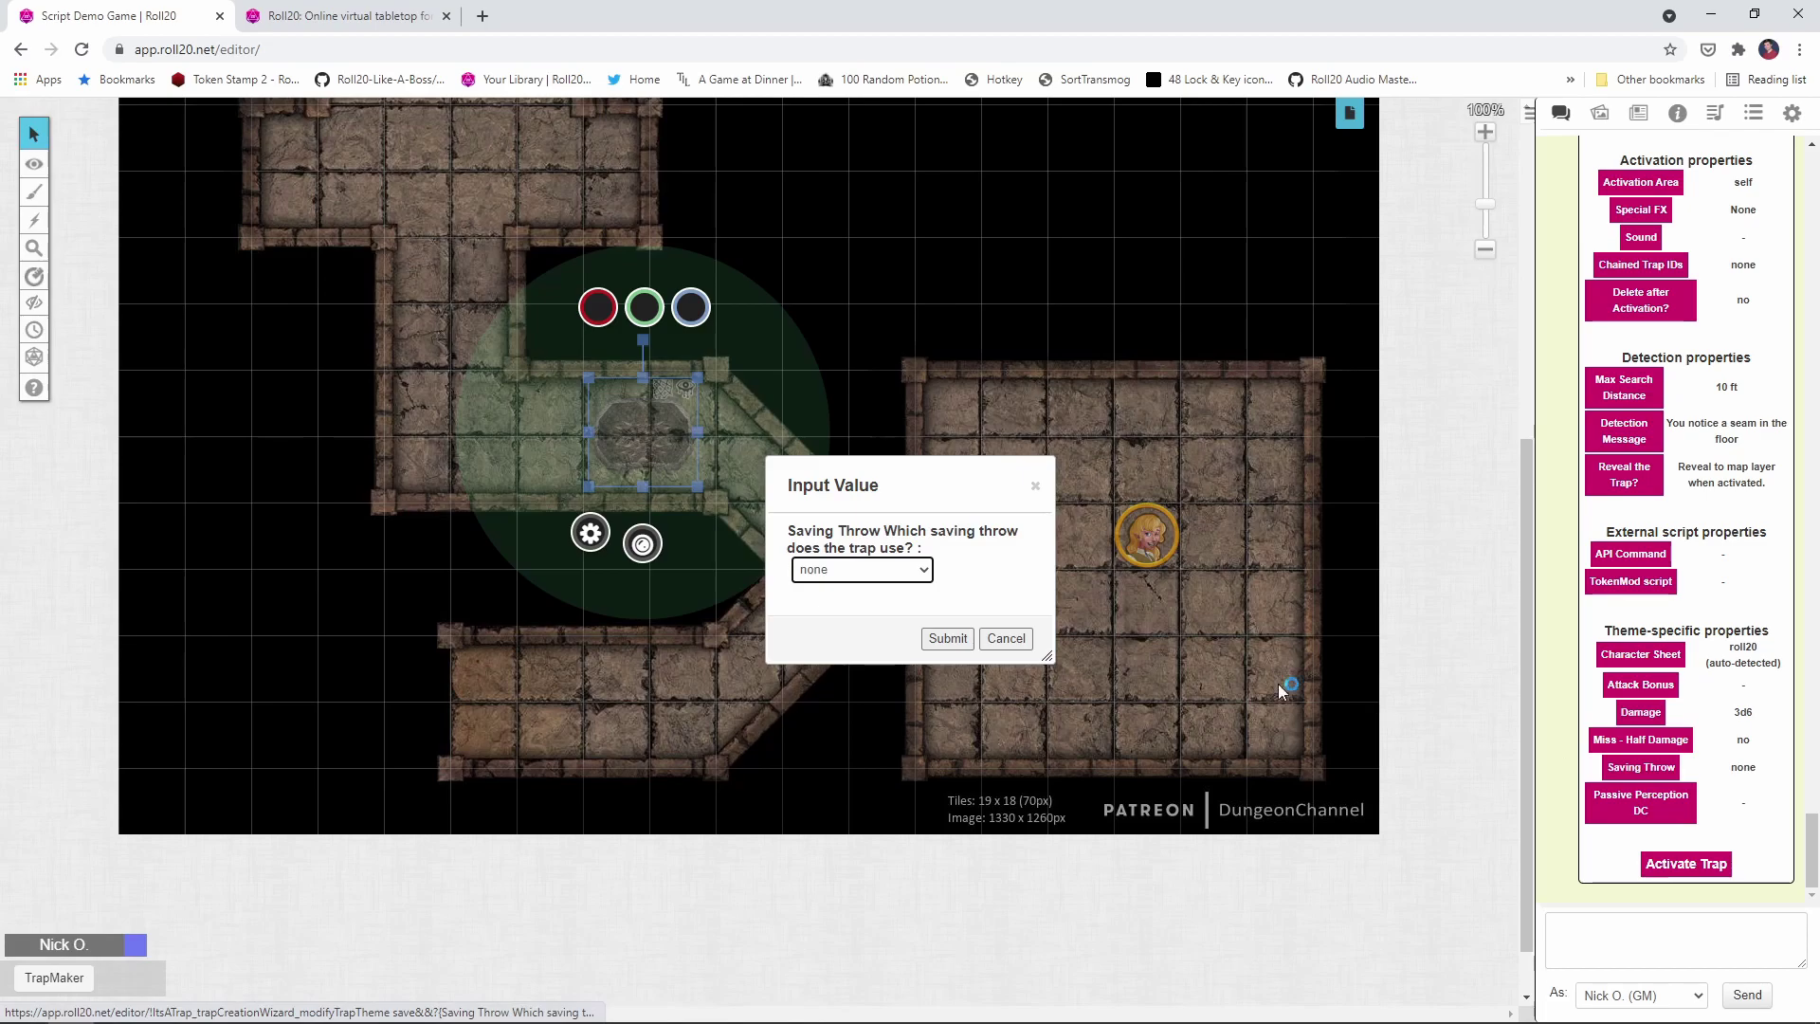
pyautogui.click(907, 567)
pyautogui.click(834, 614)
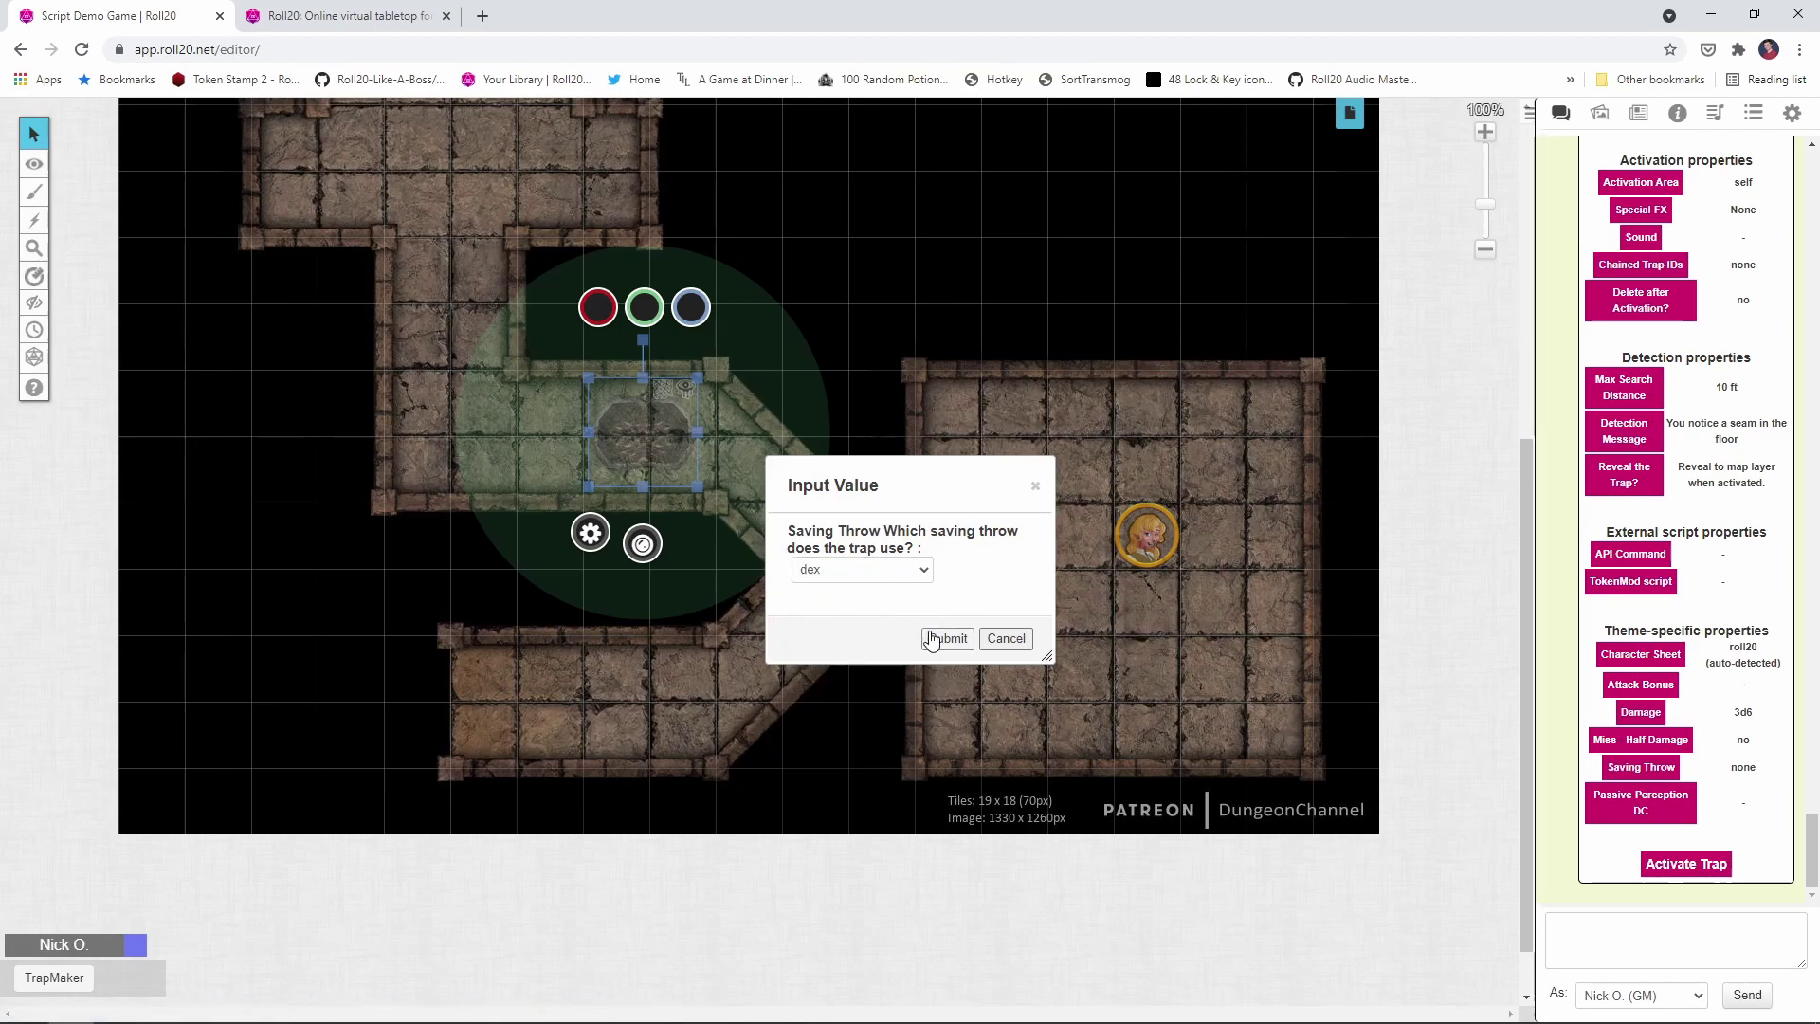
pyautogui.click(943, 638)
pyautogui.write('10')
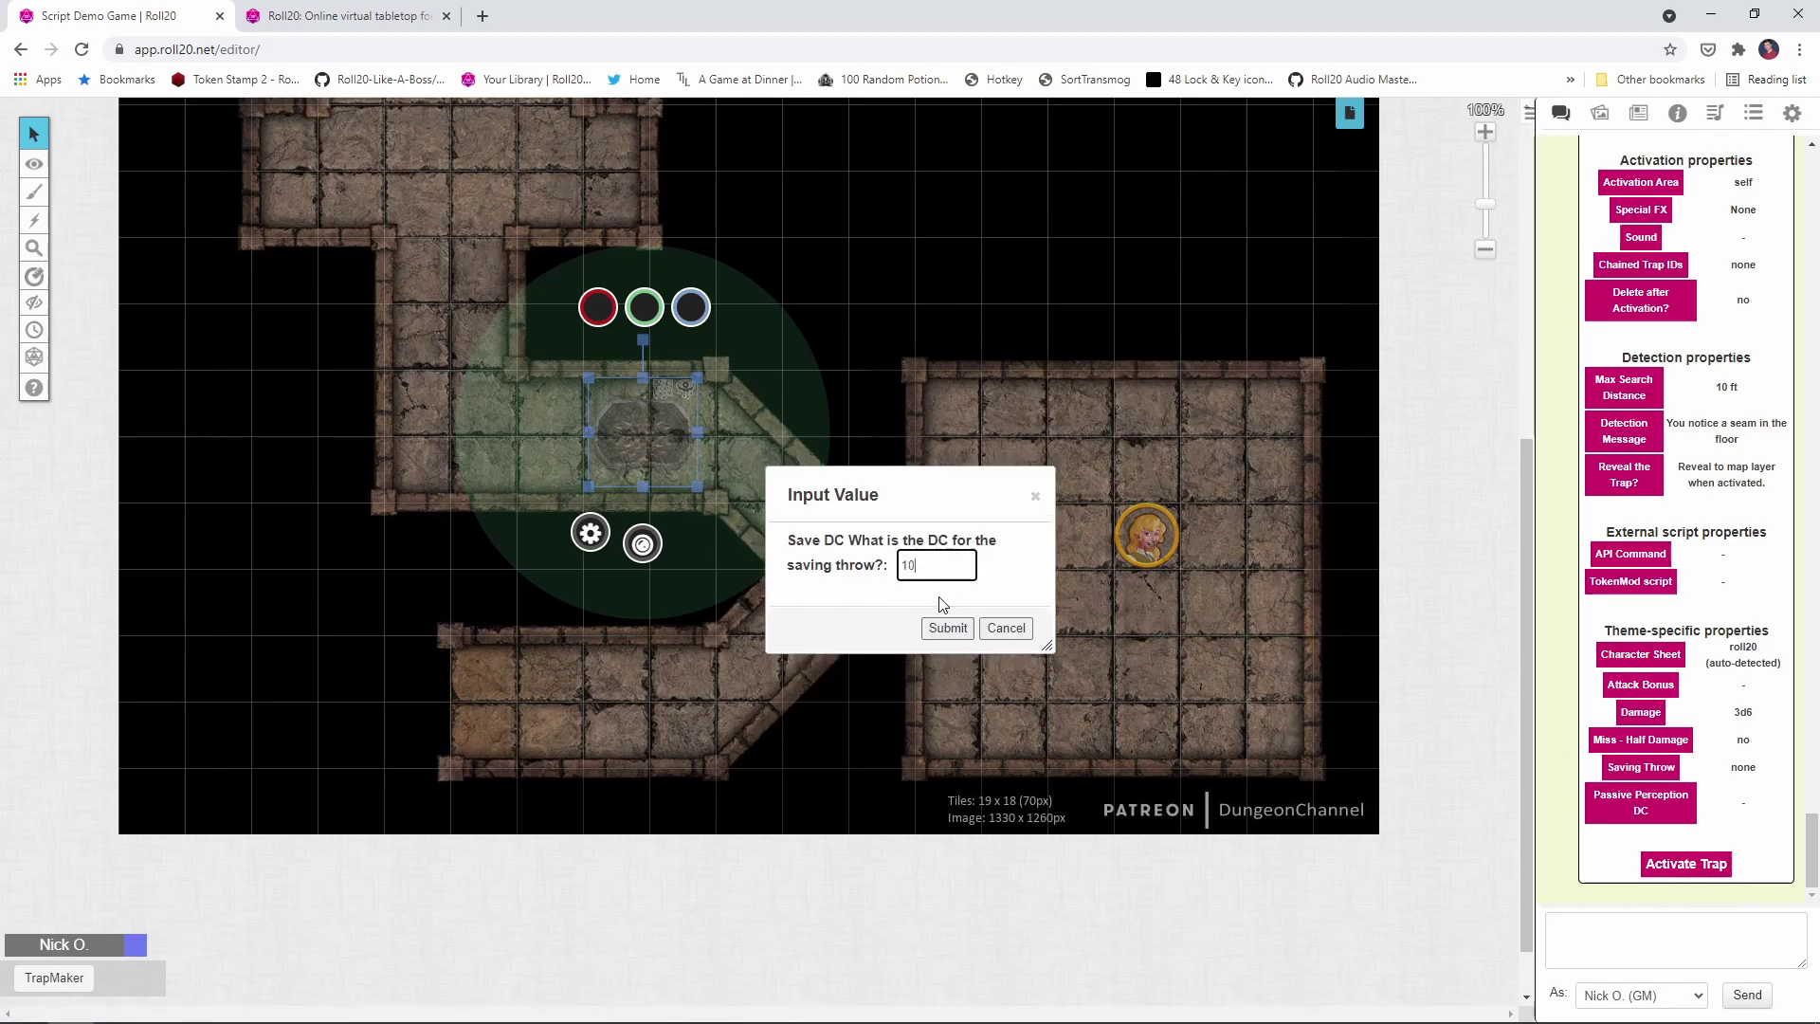
pyautogui.click(962, 627)
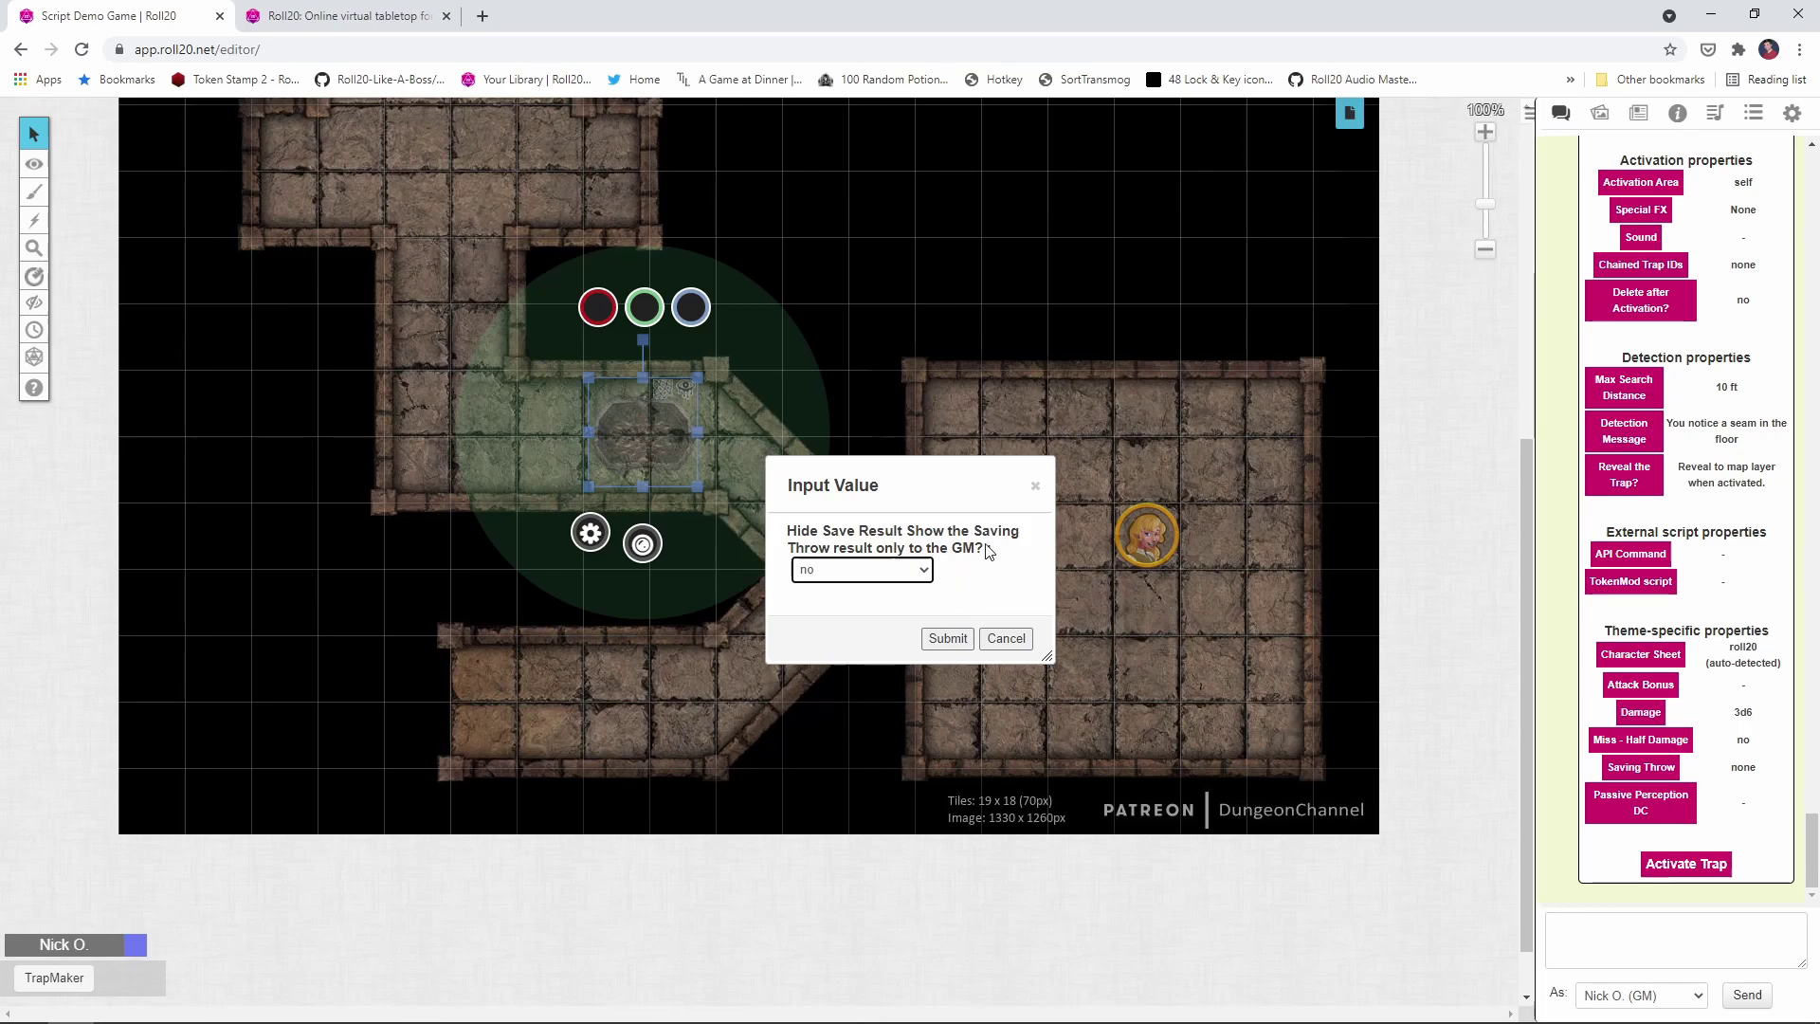
pyautogui.click(948, 638)
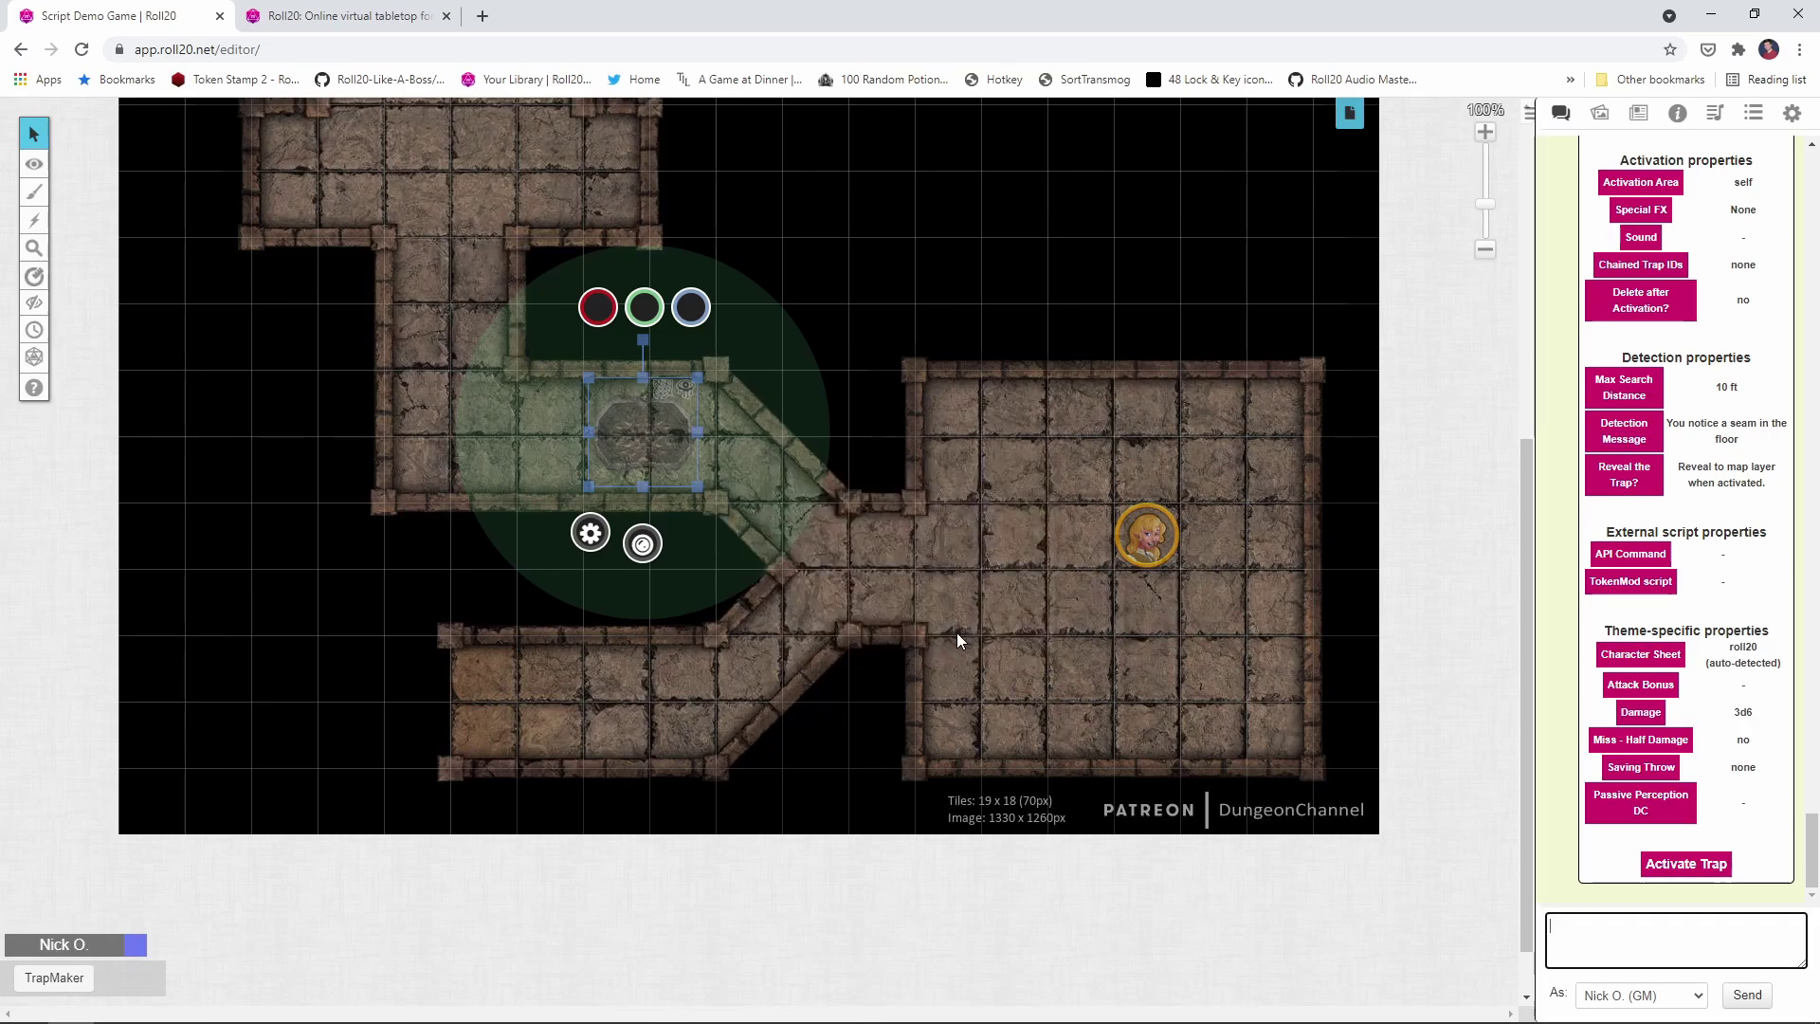
# Step: Set the trap's Passive Perception DC to 10 in the theme-specific properties
pyautogui.click(1645, 811)
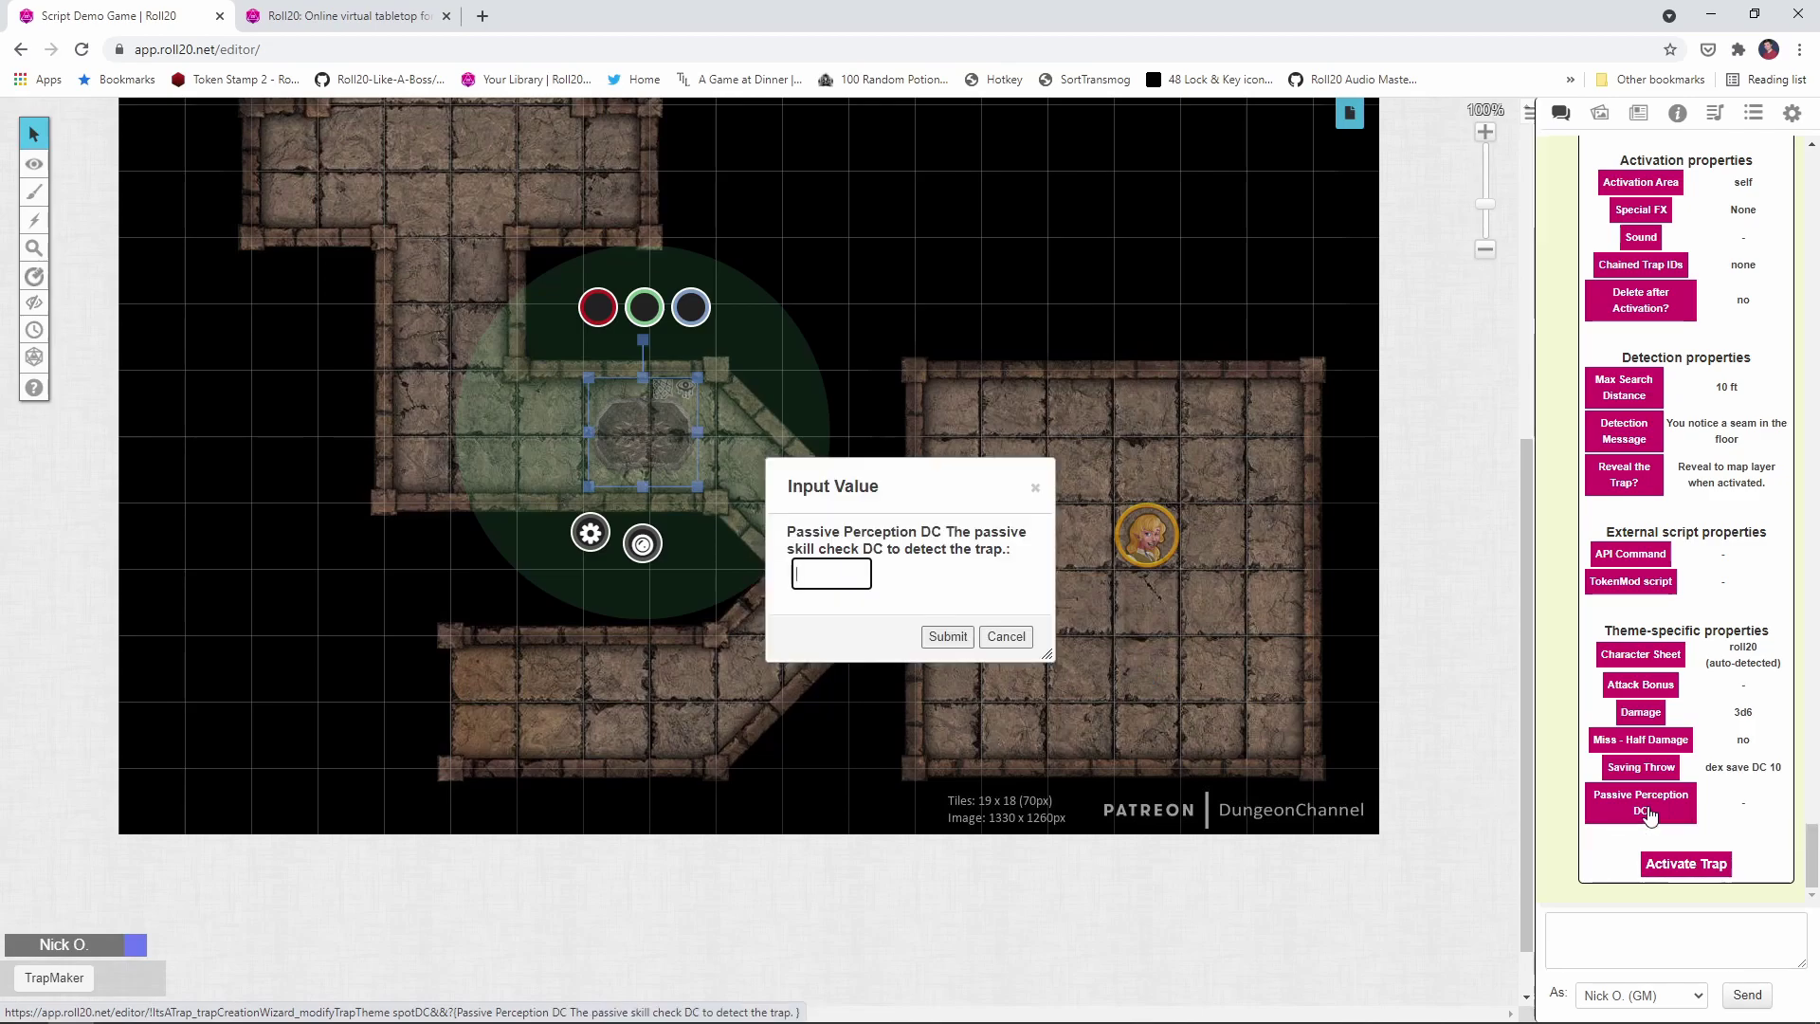
pyautogui.write('10')
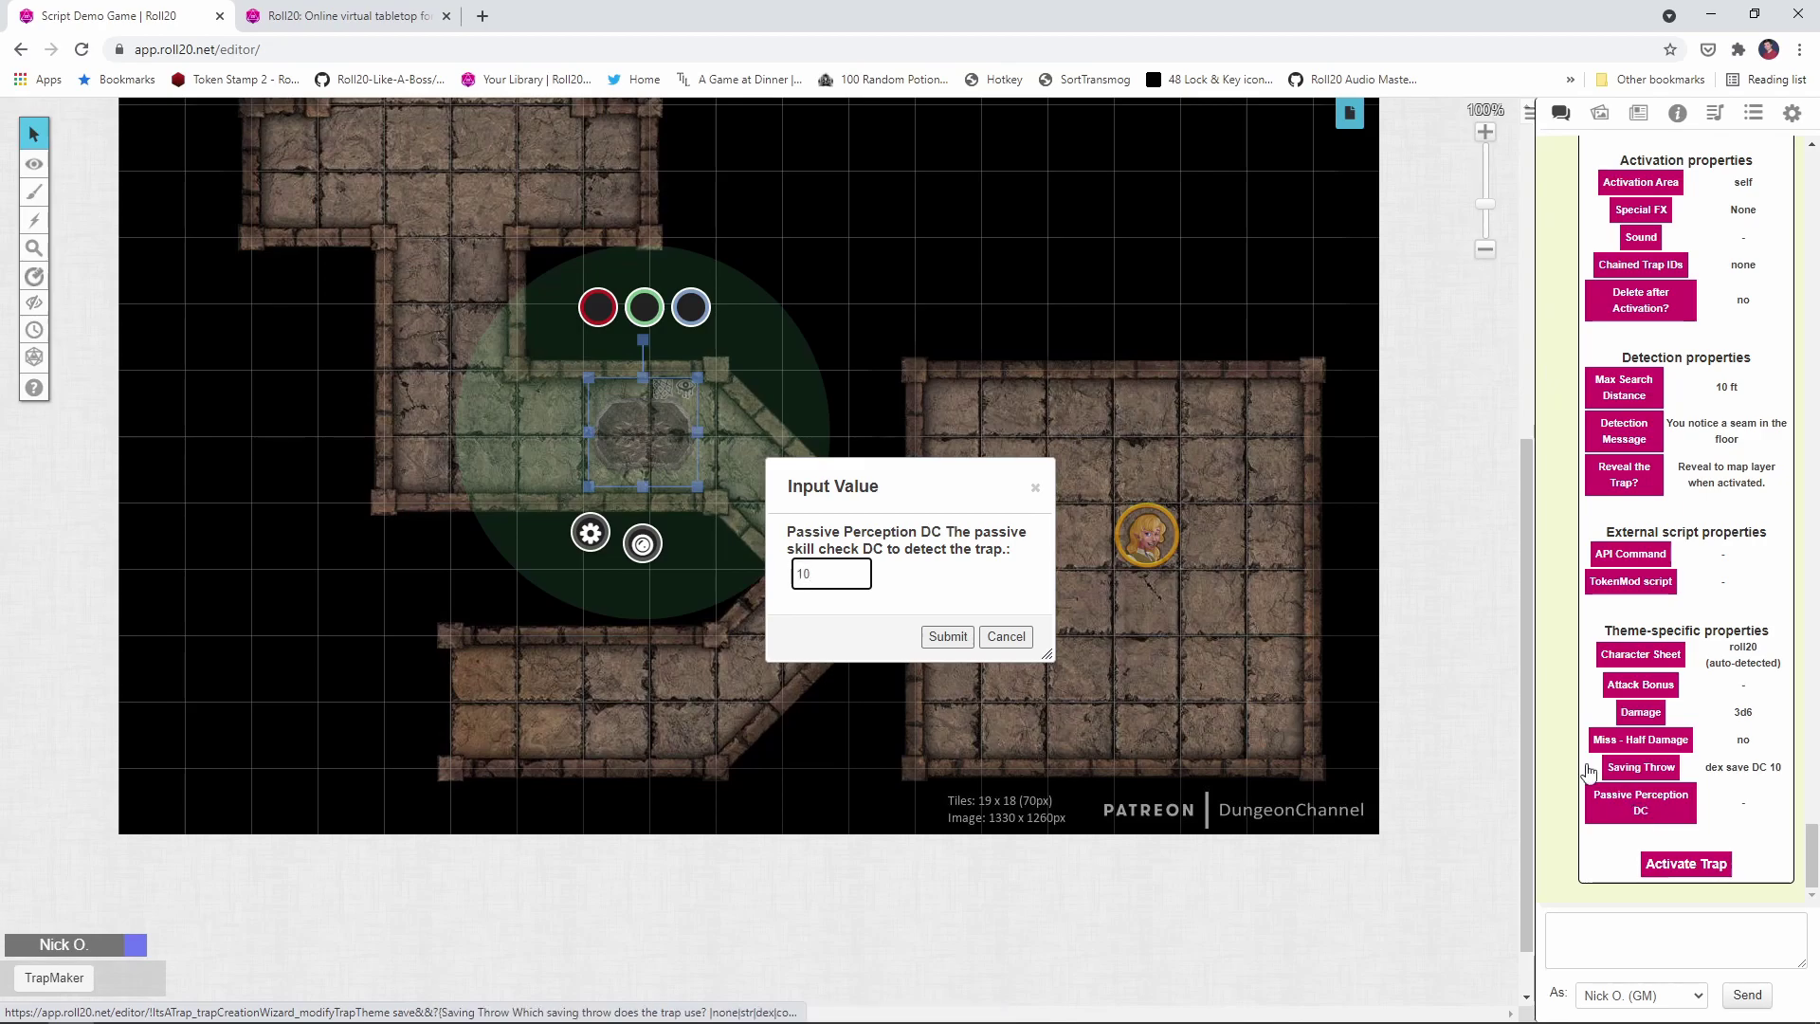
pyautogui.click(946, 635)
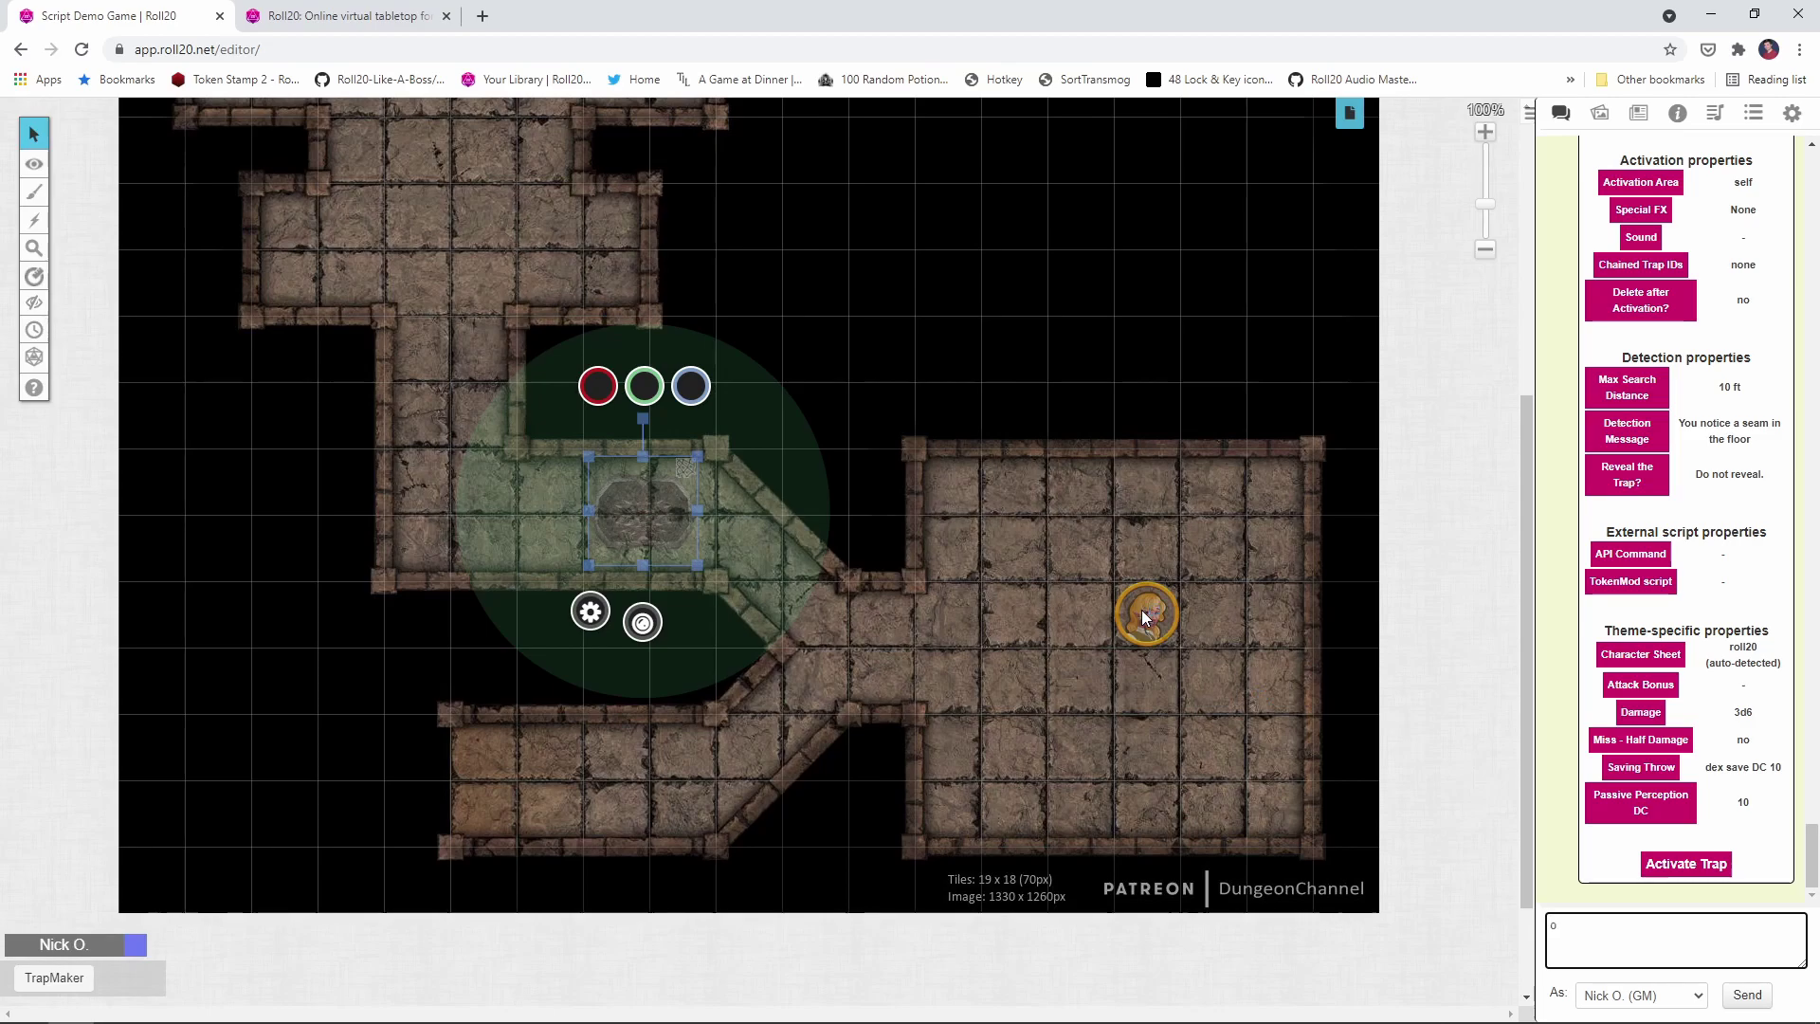
# Step: Switch to the Objects & Tokens layer and move the character token five squares west, into the trap's detection radius
pyautogui.moveTo(36, 169)
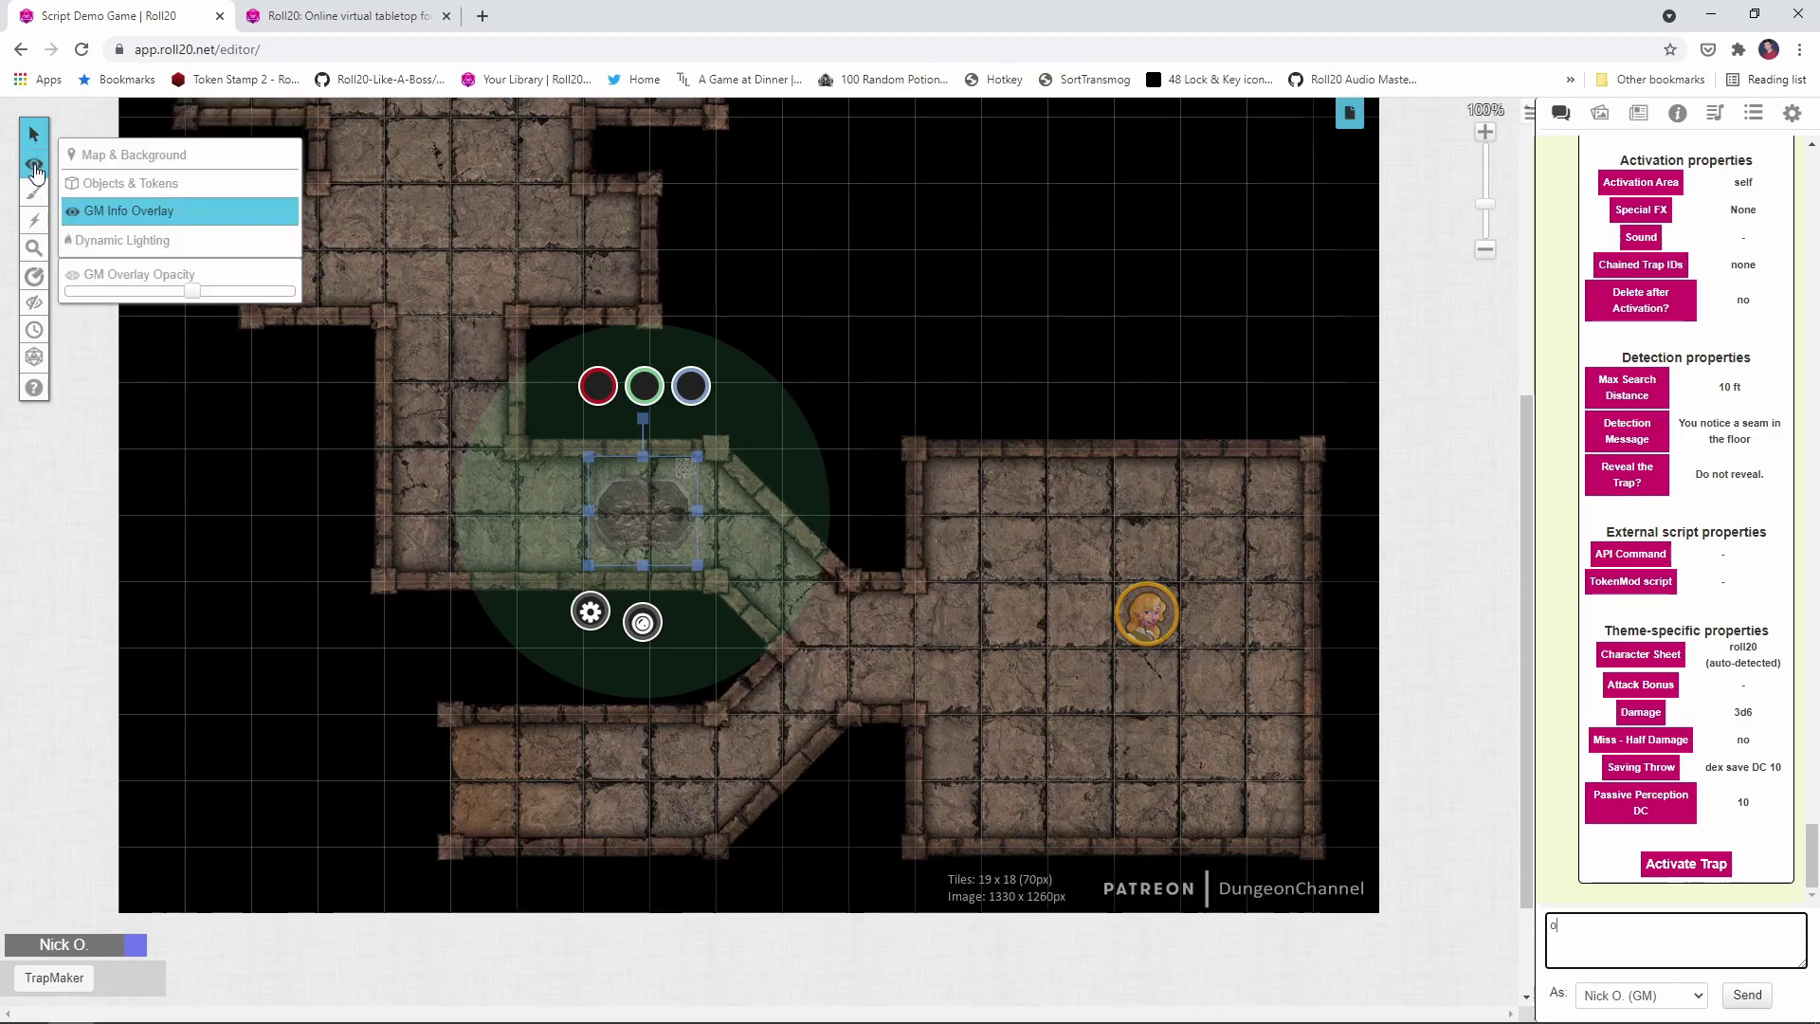
pyautogui.click(130, 183)
pyautogui.click(1130, 609)
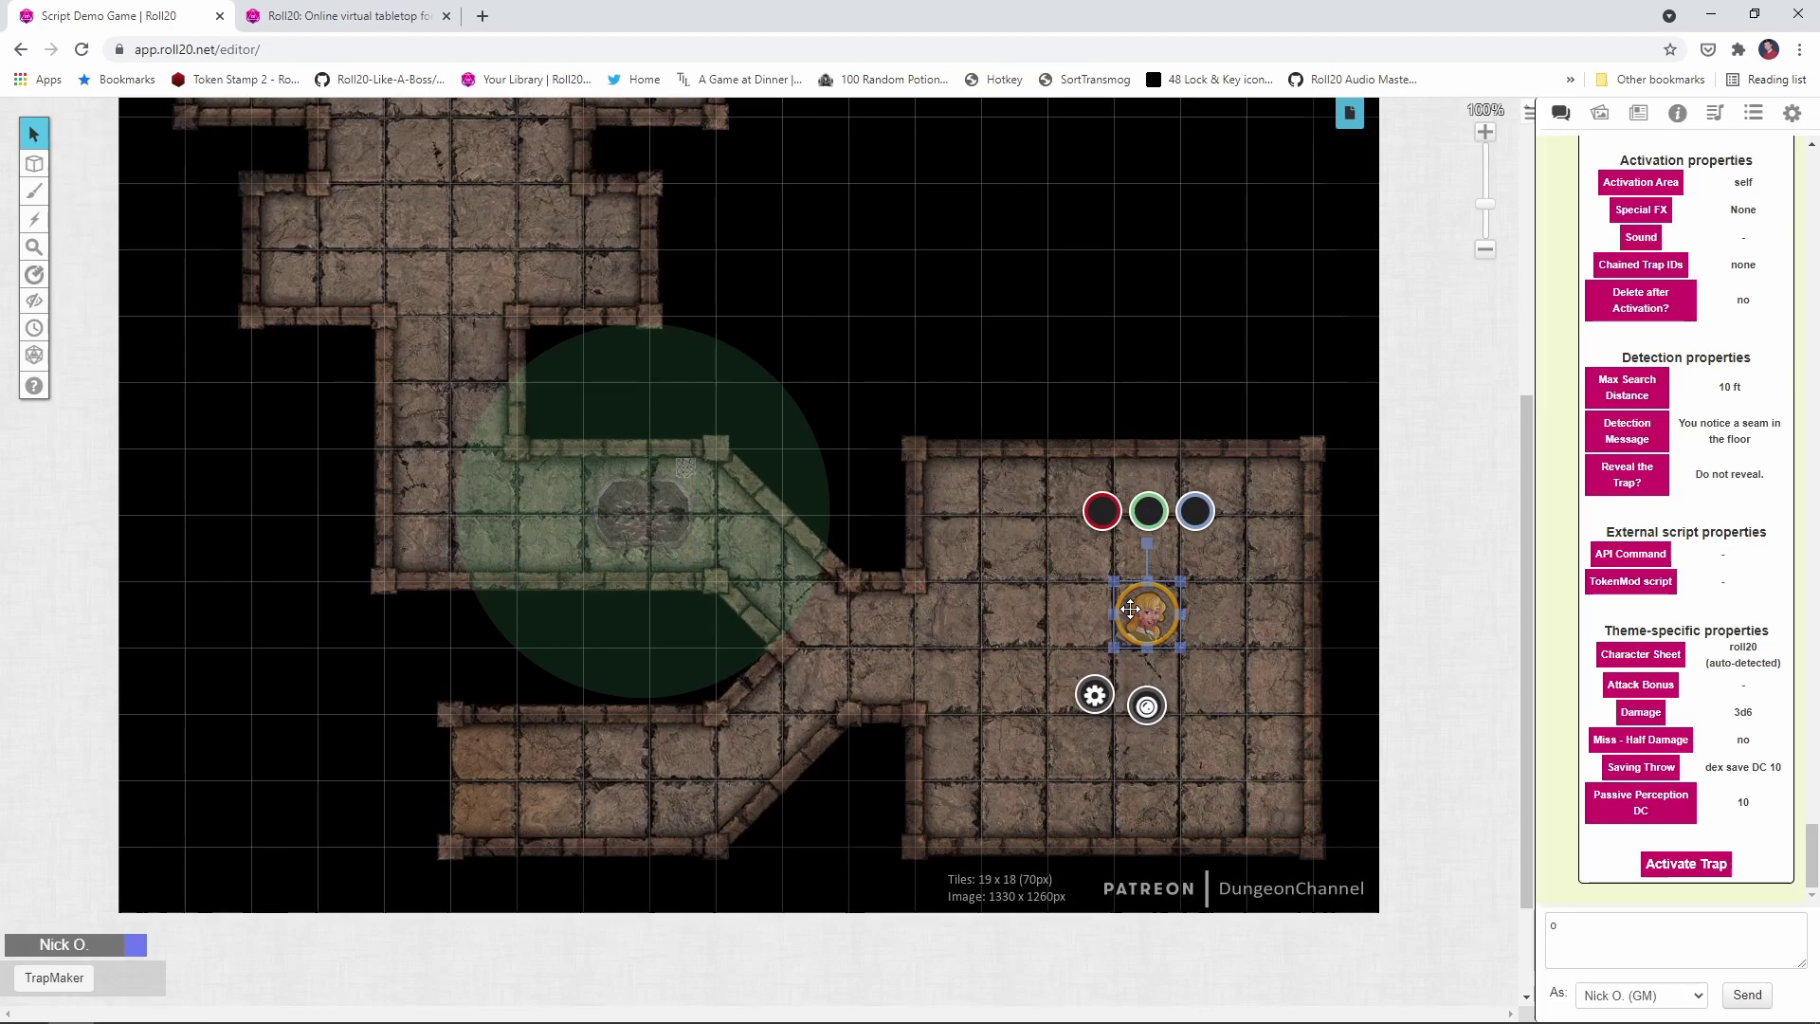
pyautogui.press('Left')
pyautogui.press('Left')
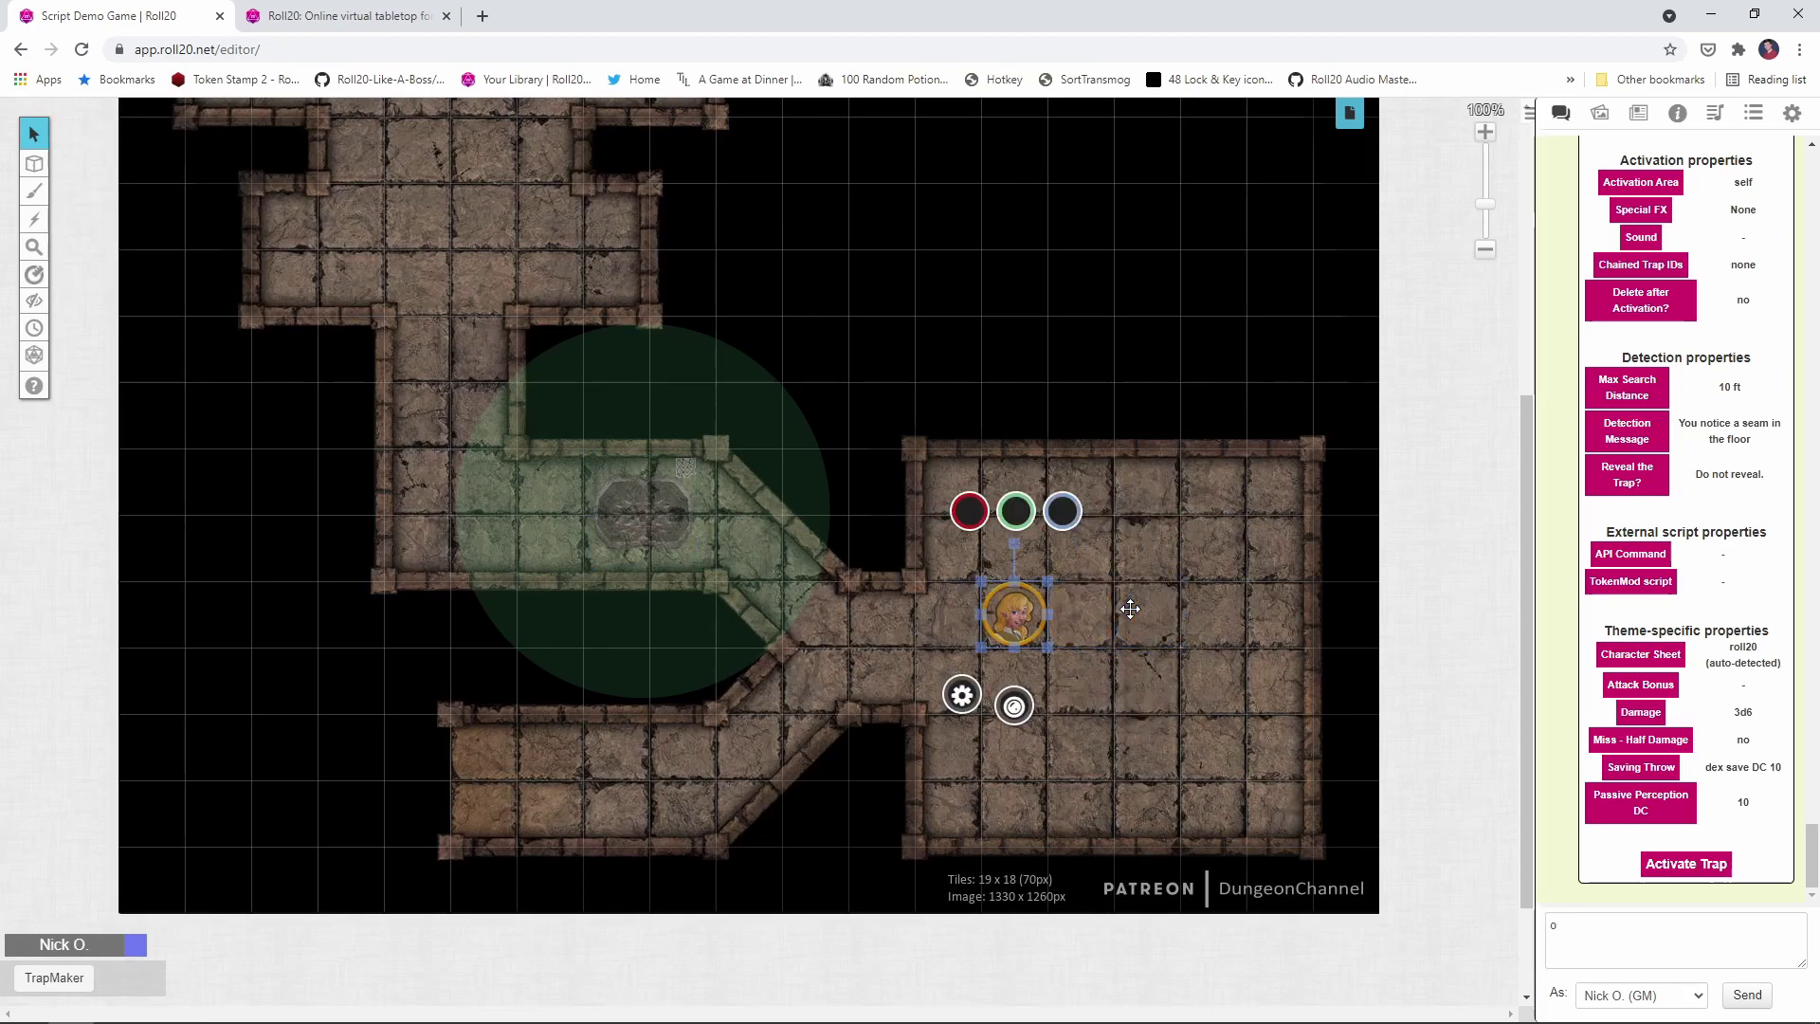
pyautogui.press('Left')
pyautogui.press('Left')
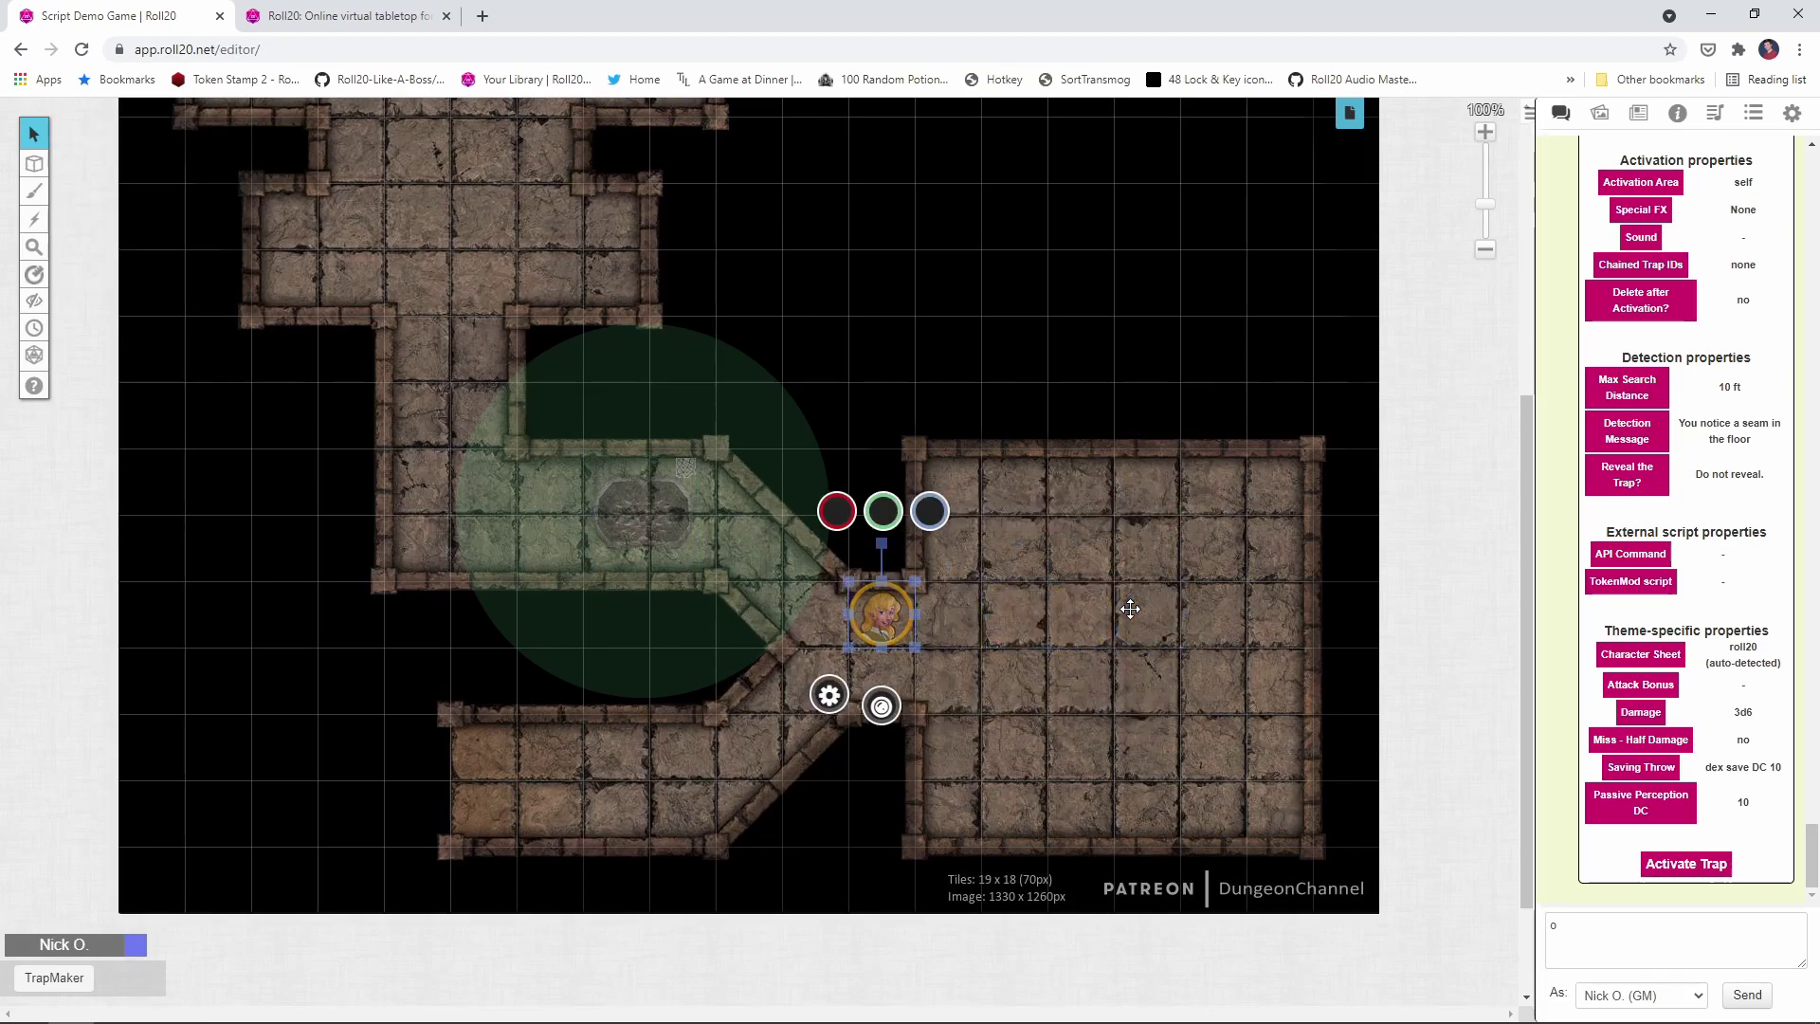
pyautogui.press('Left')
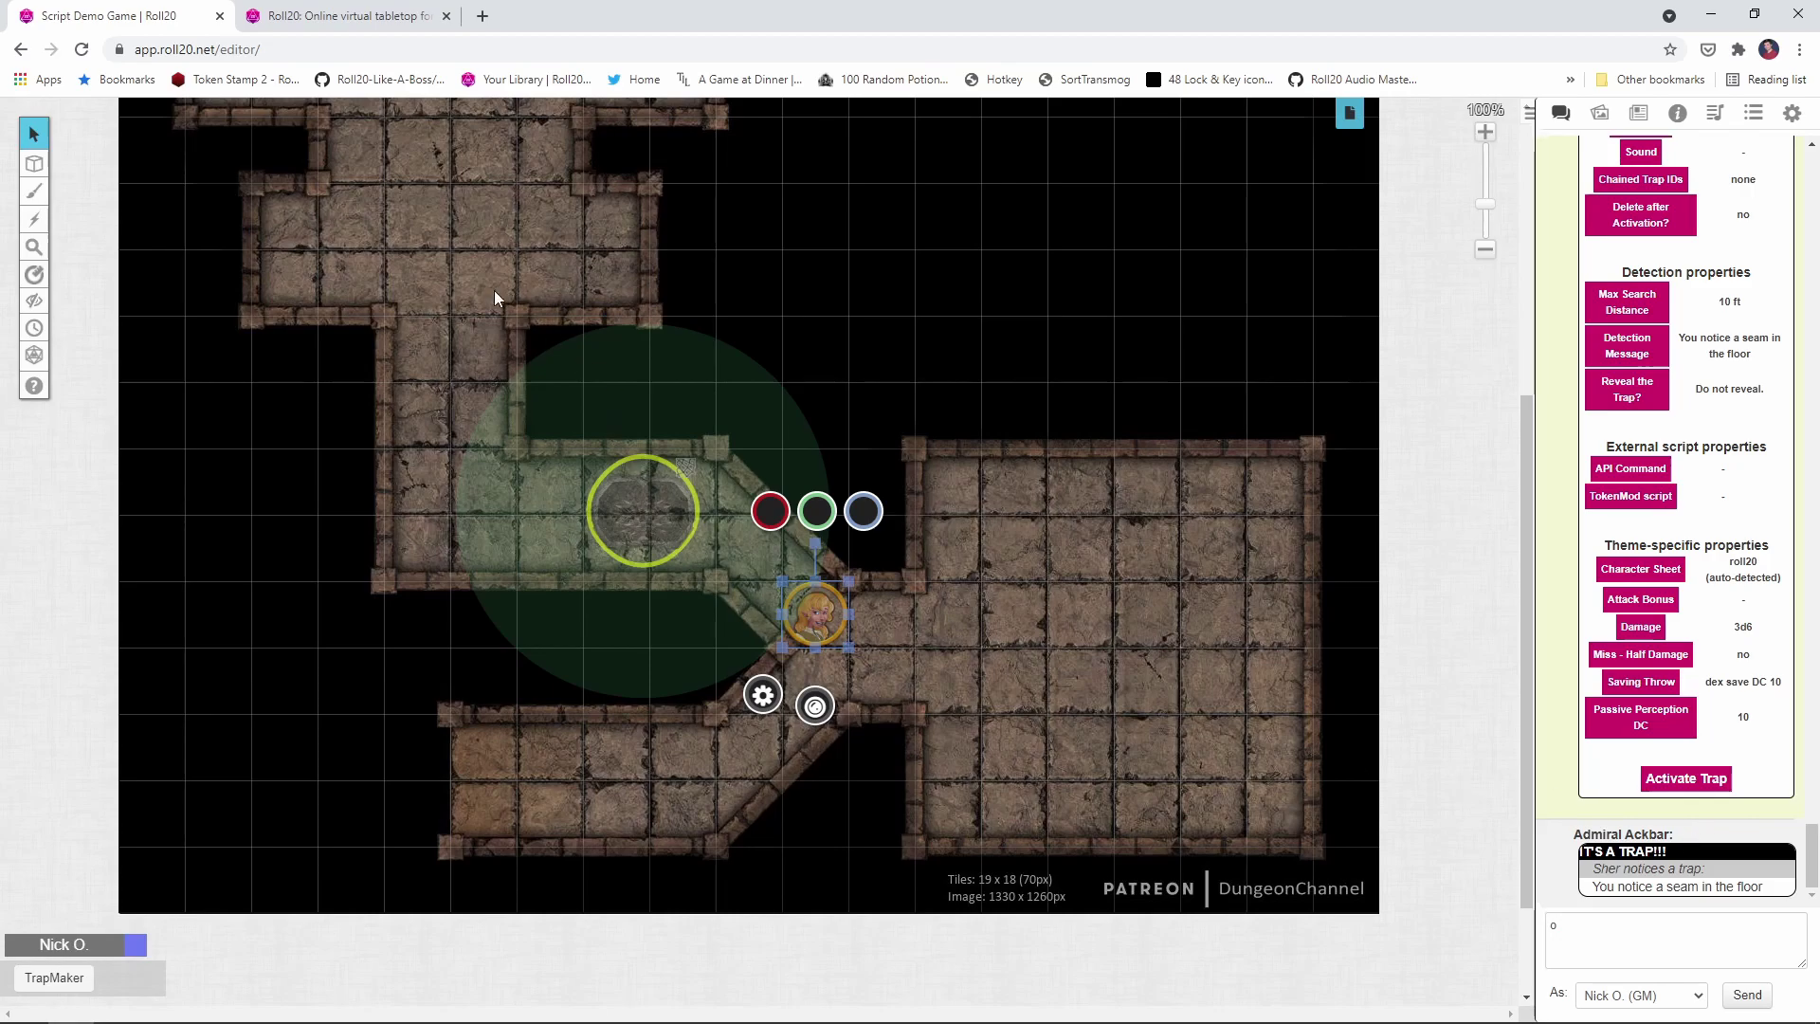
# Step: Open the It's a Trap! script on the game's API Scripts page and go to its User Customization Options
pyautogui.click(359, 18)
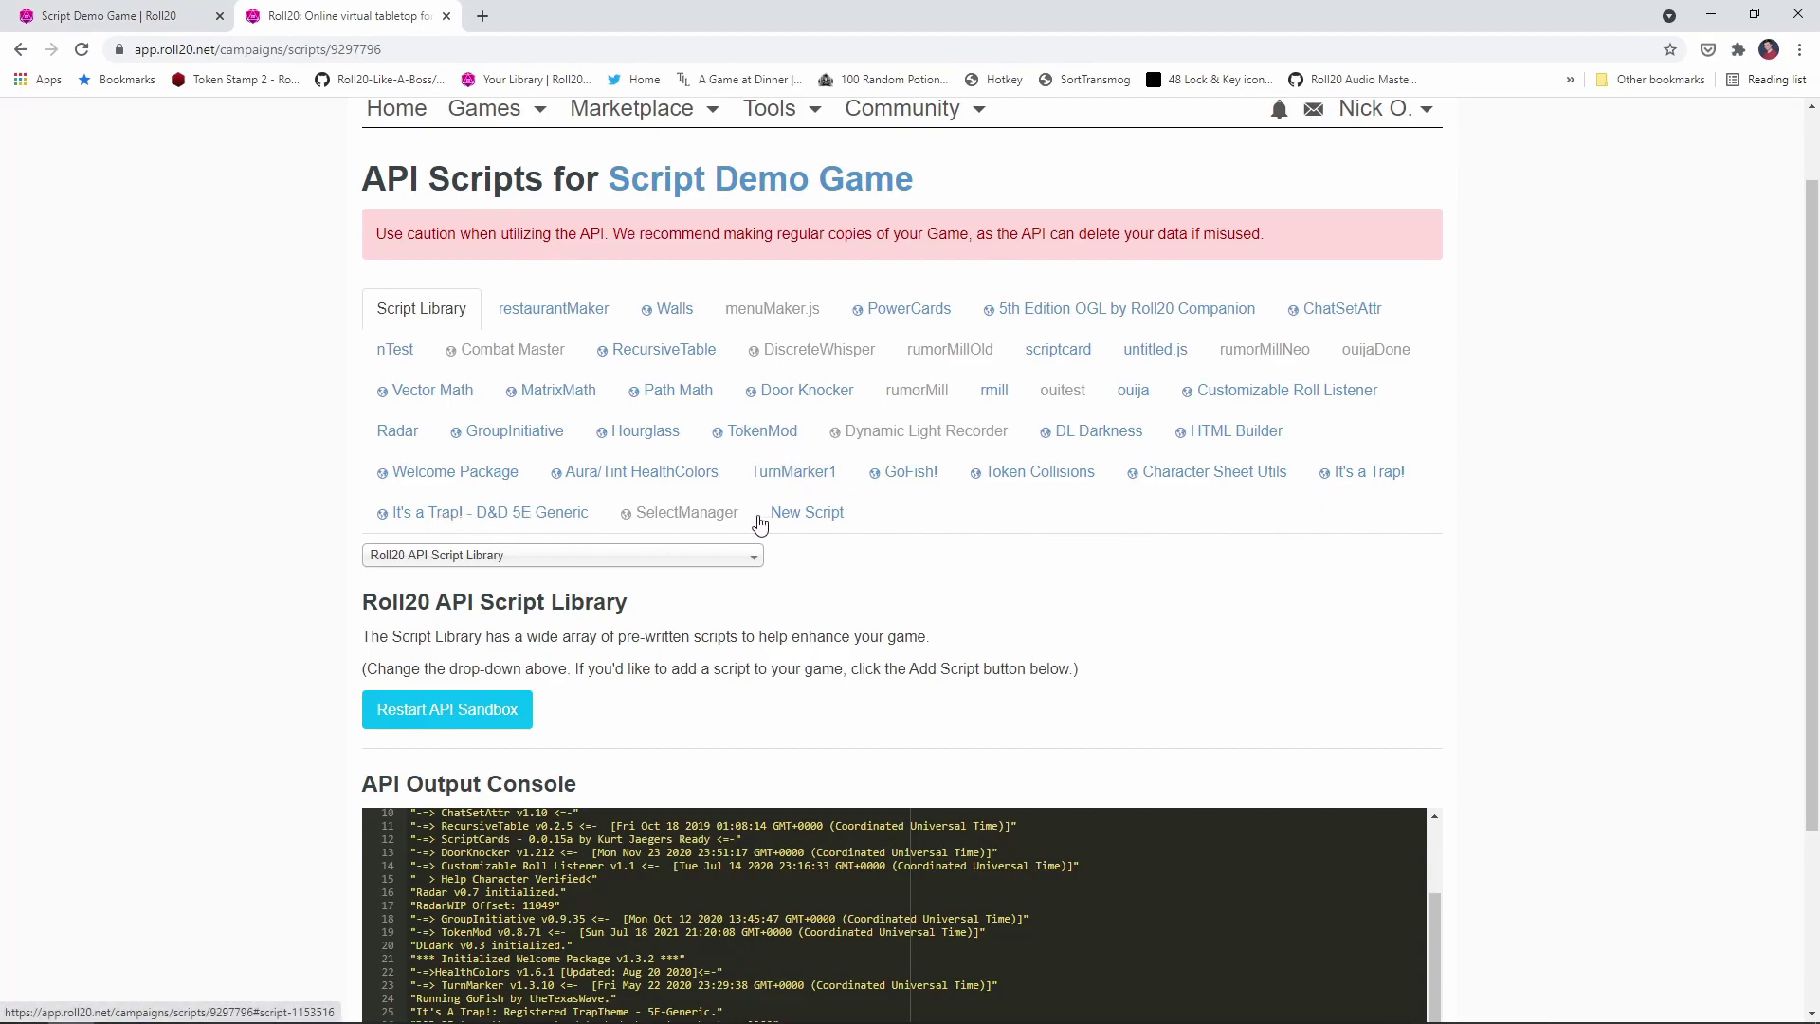
pyautogui.click(1373, 479)
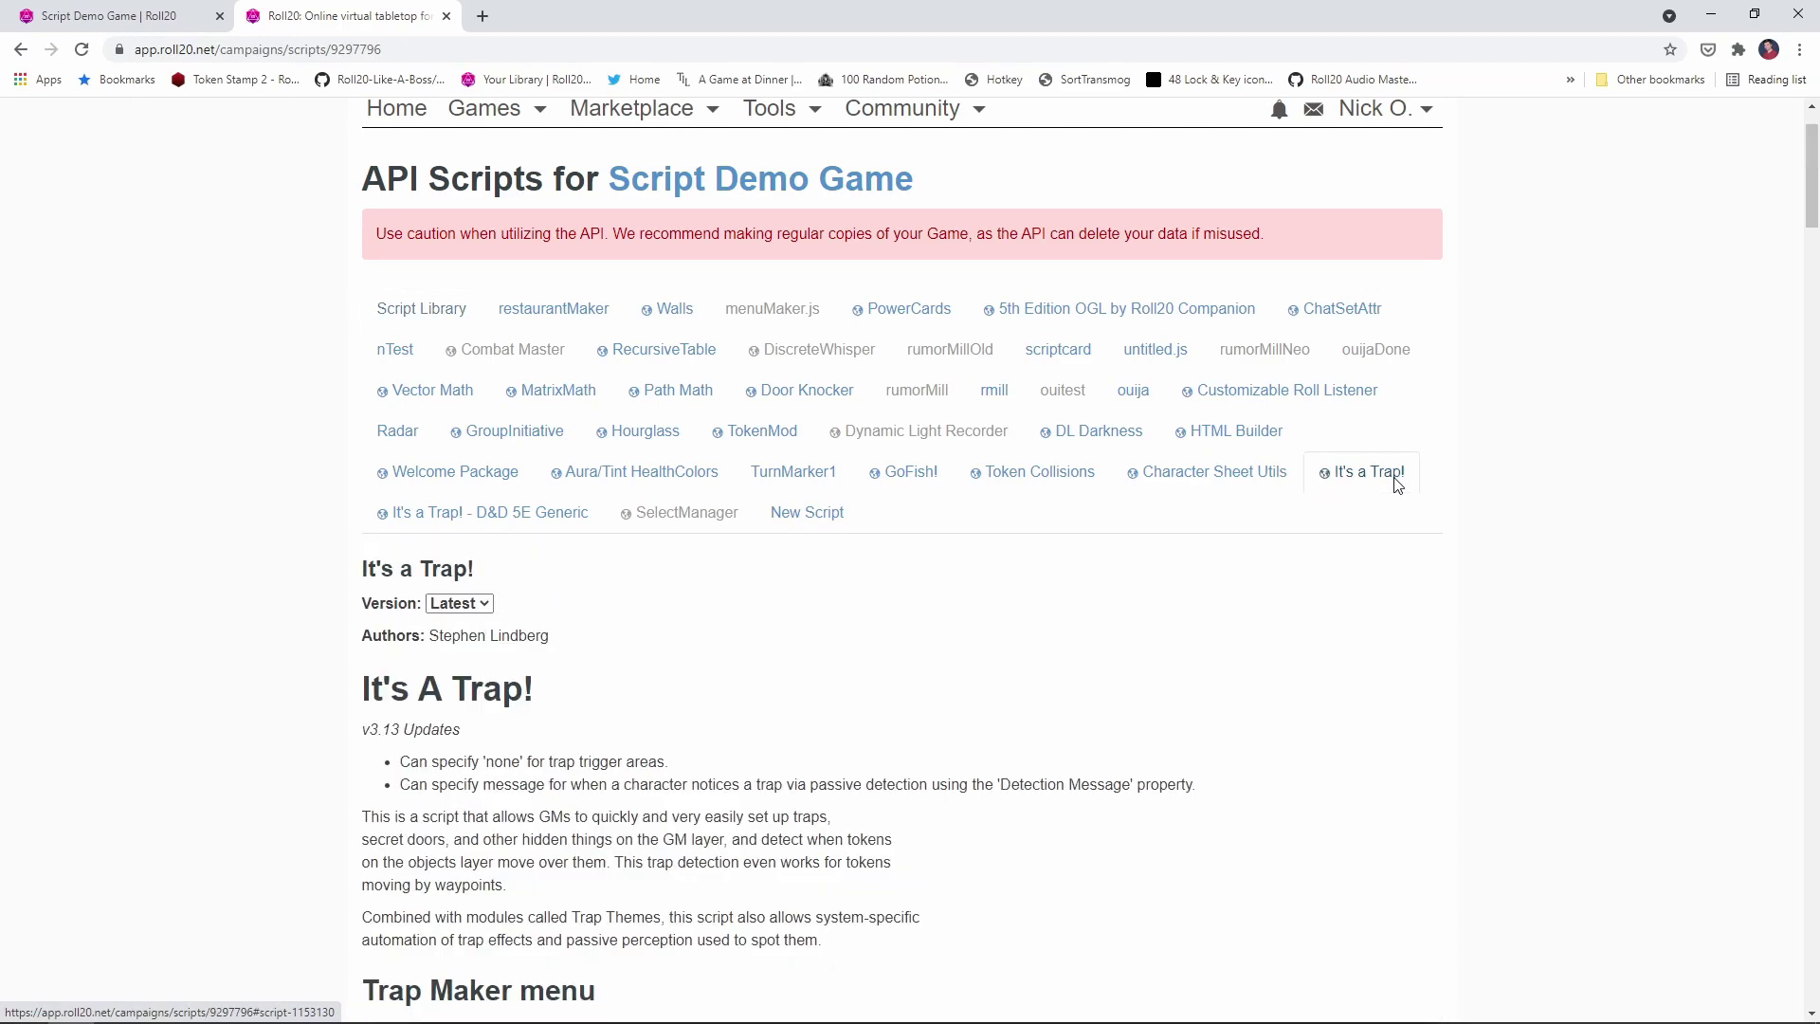
pyautogui.scroll(-5, 633, 460)
pyautogui.scroll(-20, 639, 459)
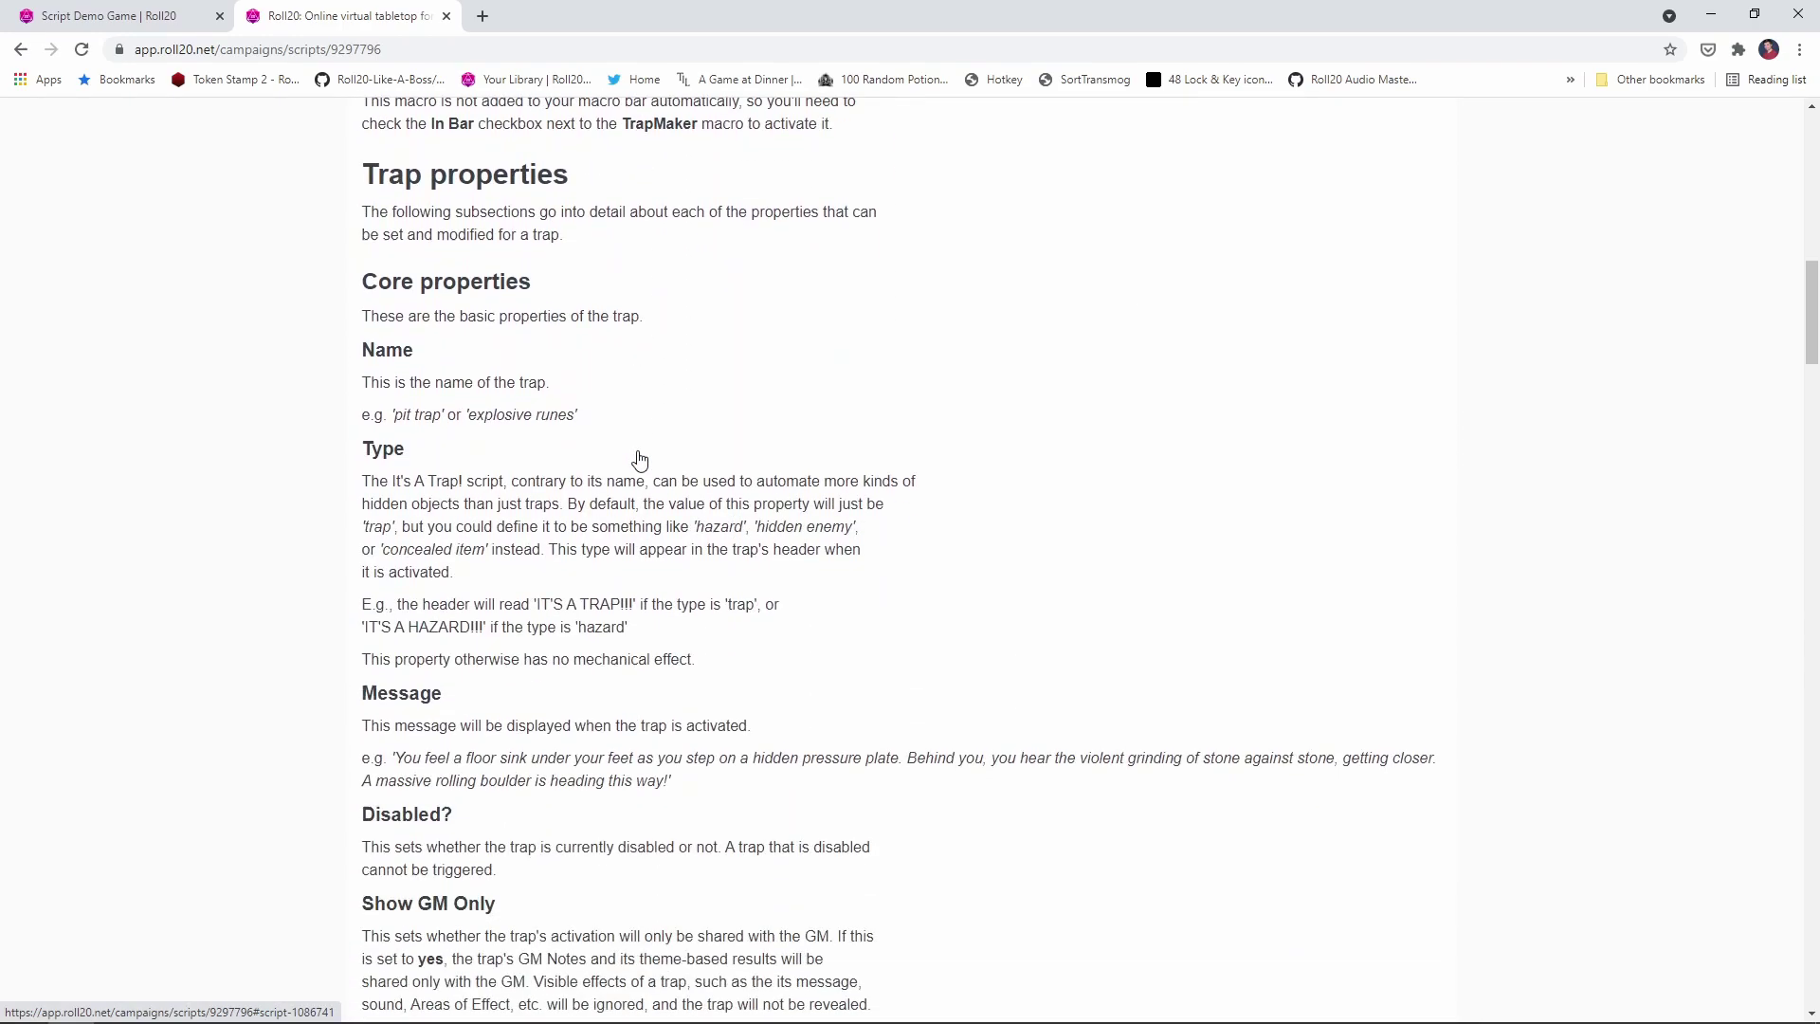
pyautogui.scroll(-20, 639, 460)
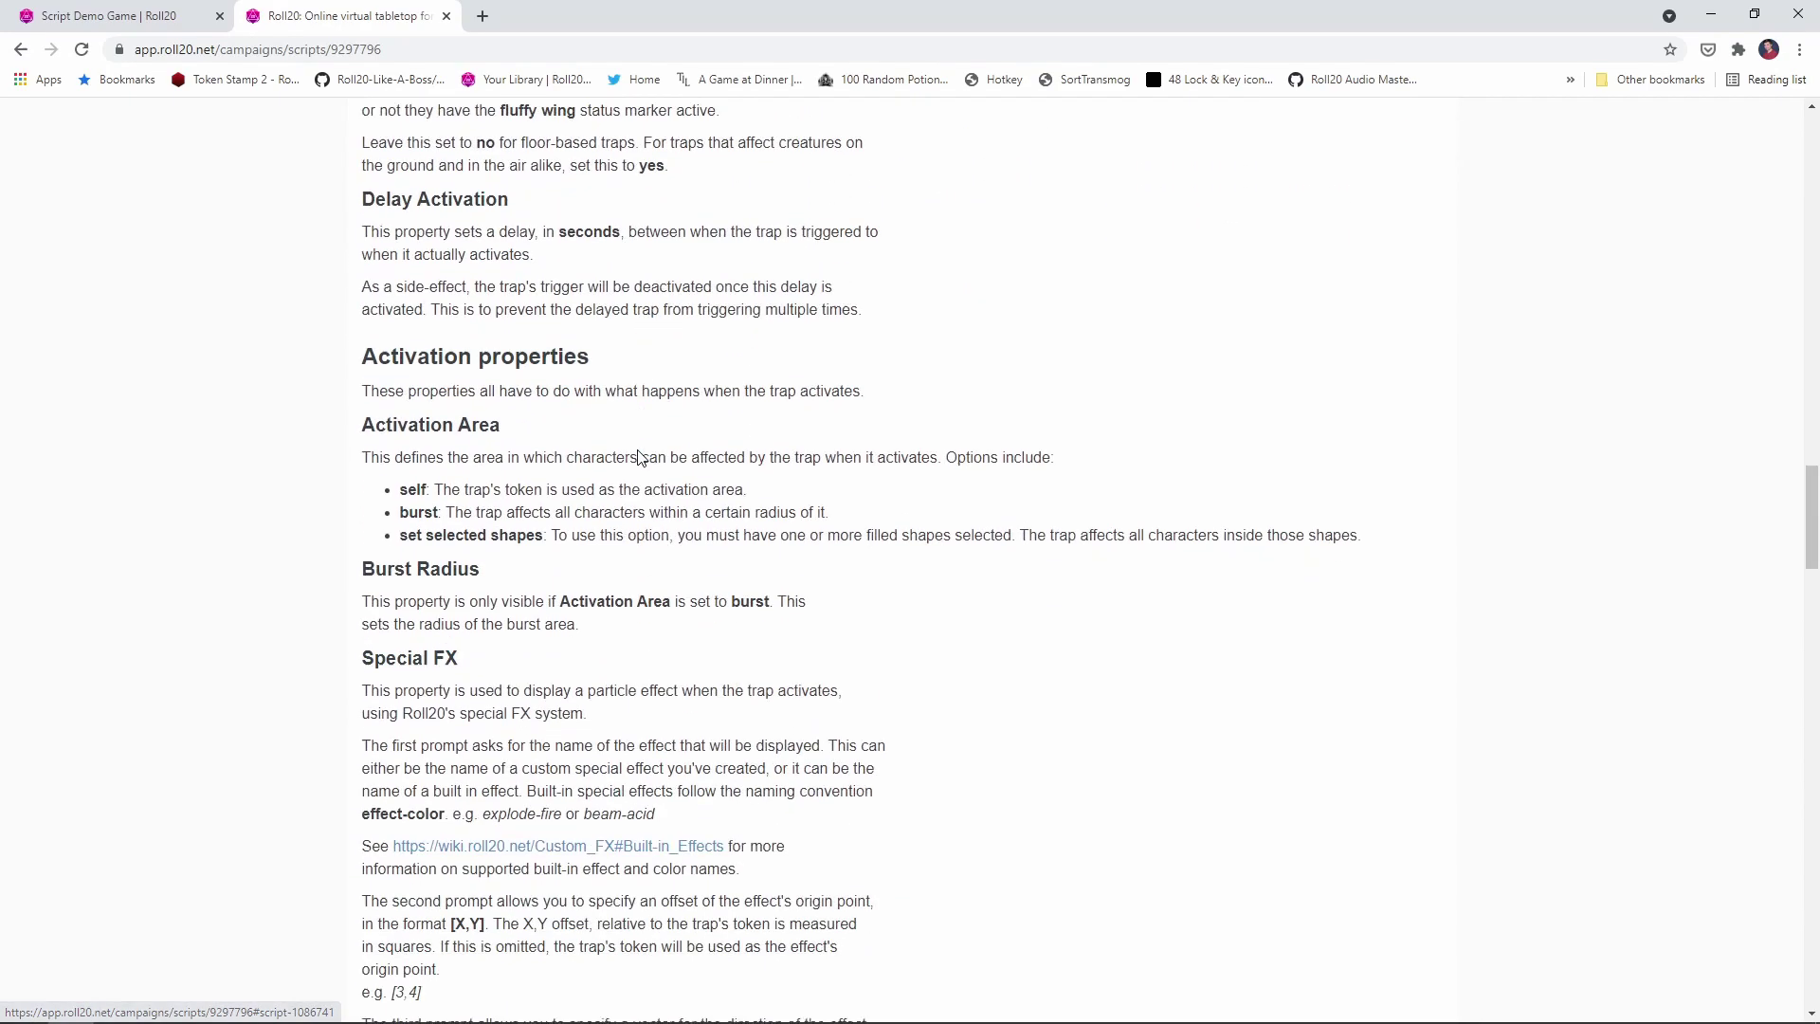
pyautogui.scroll(-20, 639, 460)
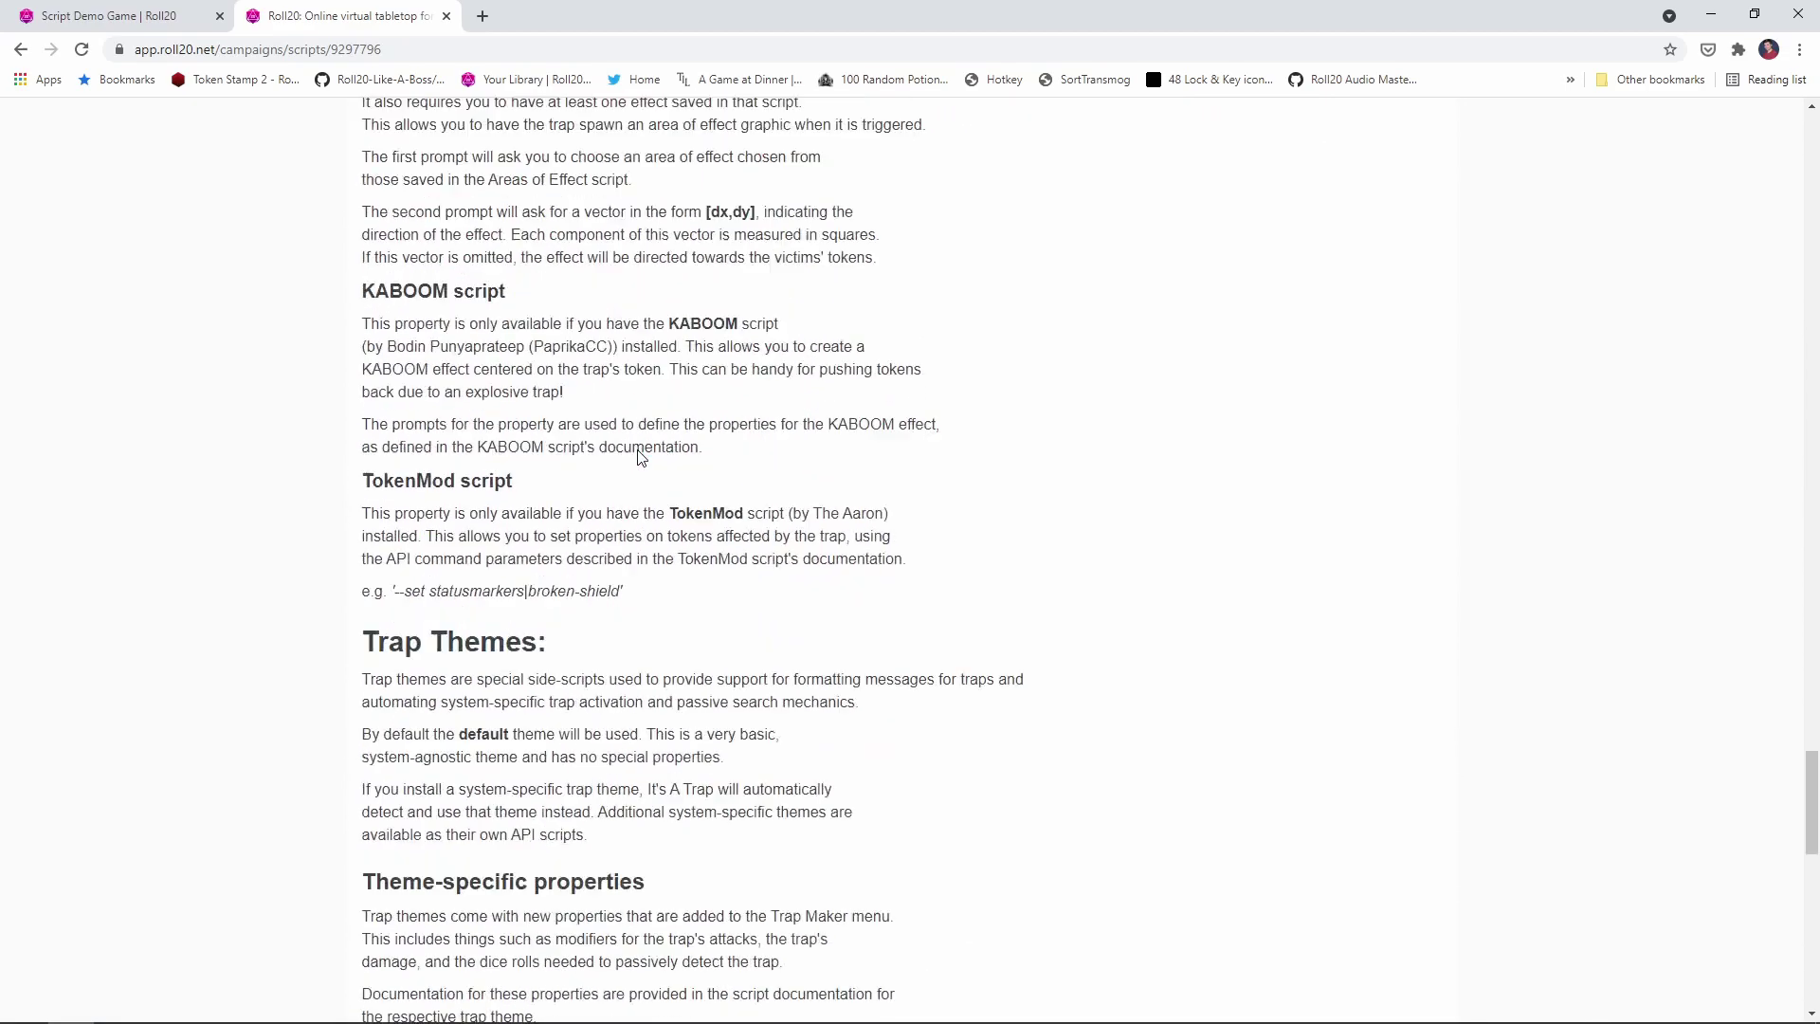
# Step: Set the It's a Trap! script's announcer to "DM" and save the script
pyautogui.click(581, 466)
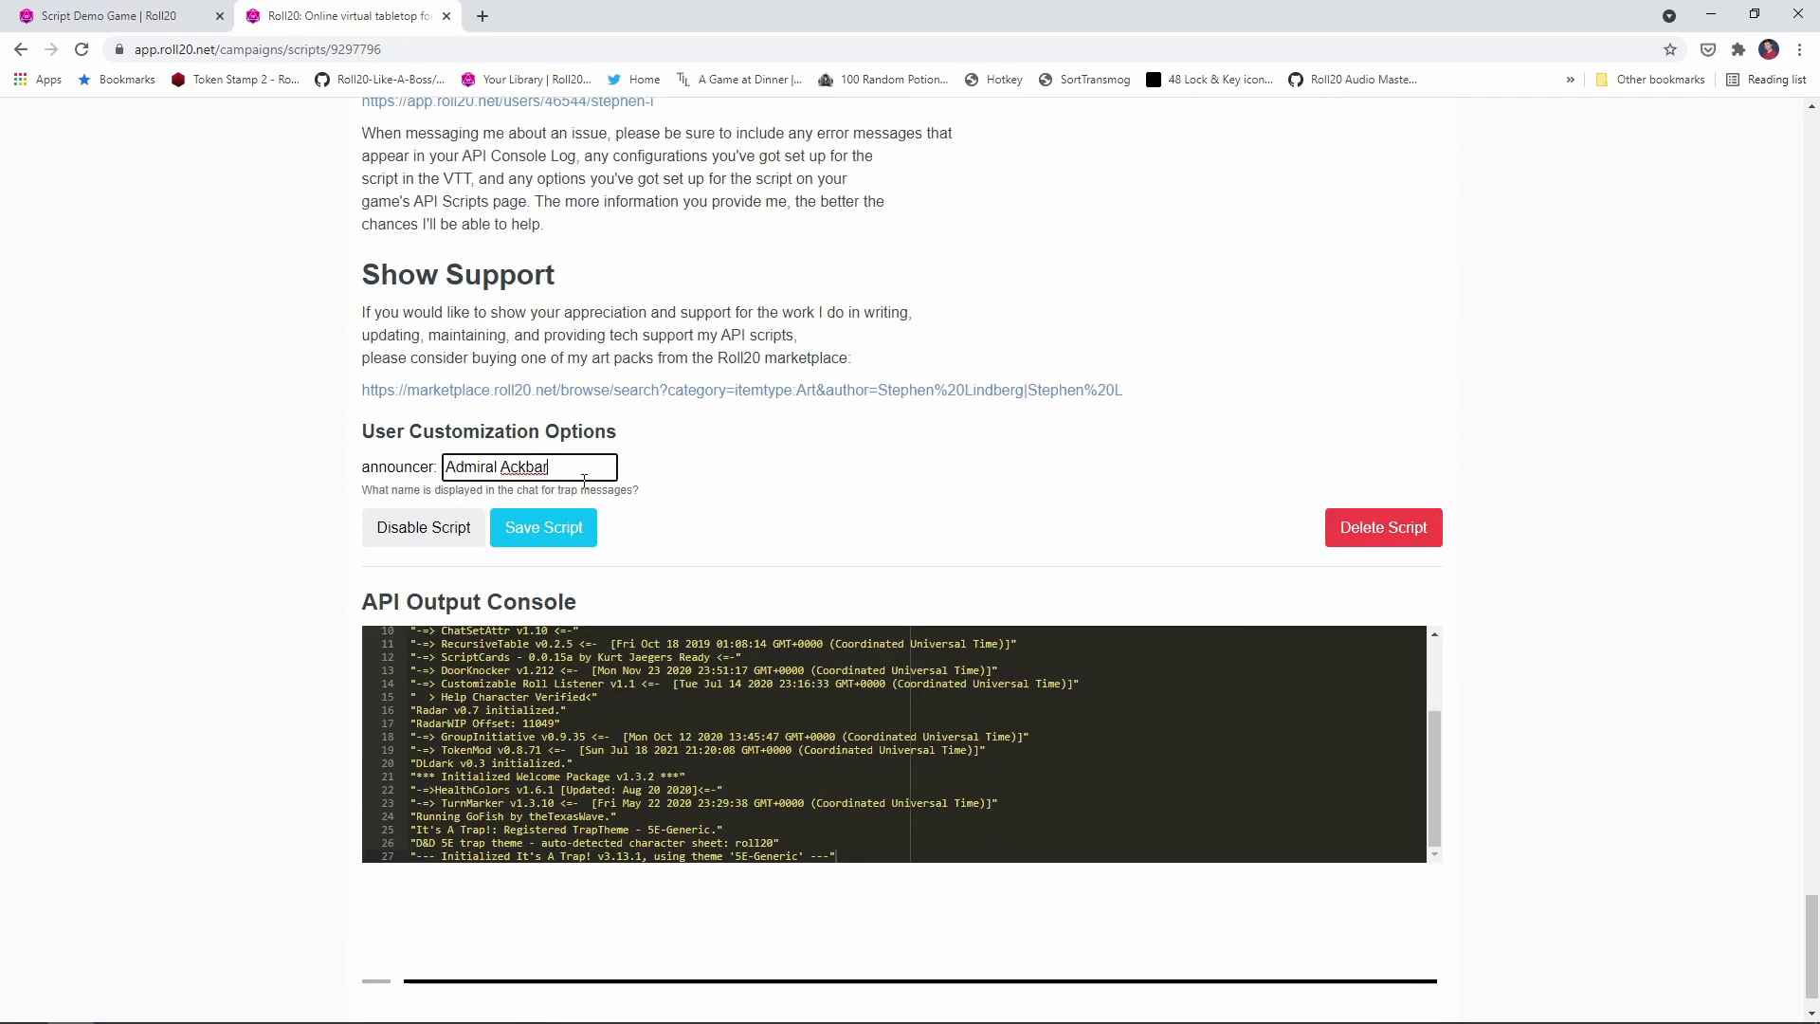
pyautogui.moveTo(580, 467); pyautogui.dragTo(458, 444)
pyautogui.scroll(-1, 458, 443)
pyautogui.click(793, 410)
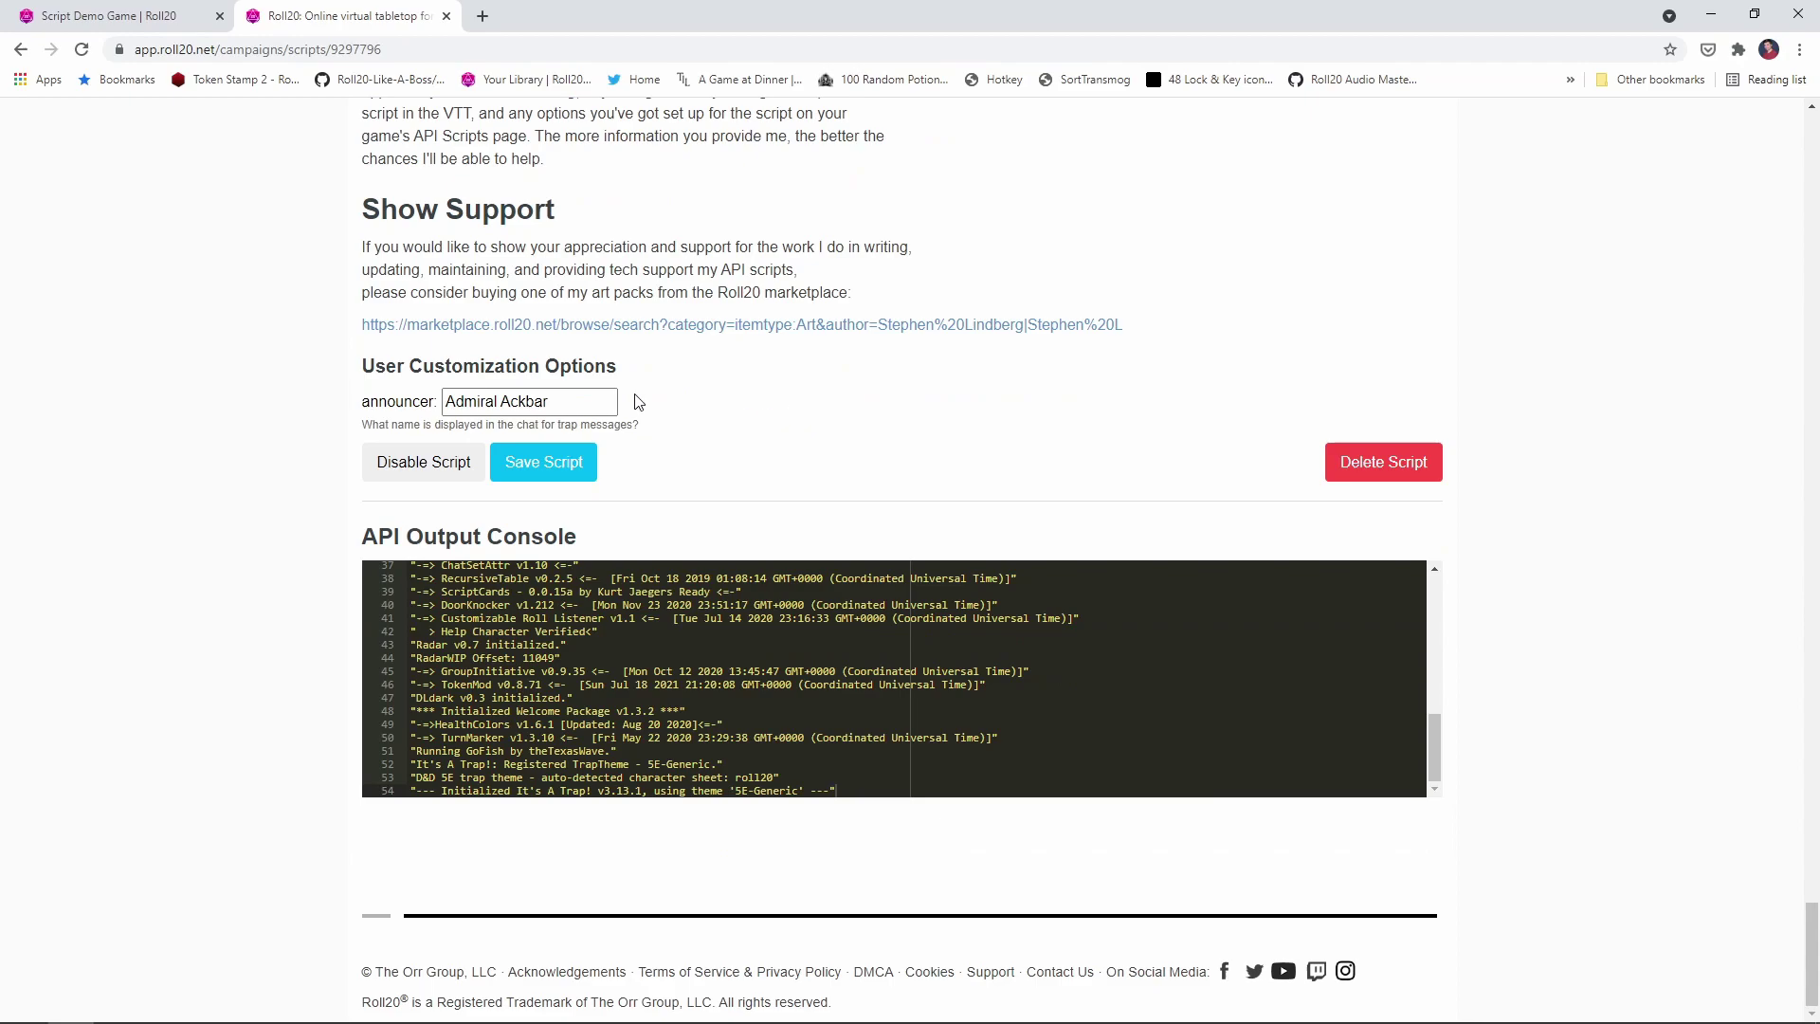
pyautogui.moveTo(611, 402); pyautogui.dragTo(386, 388)
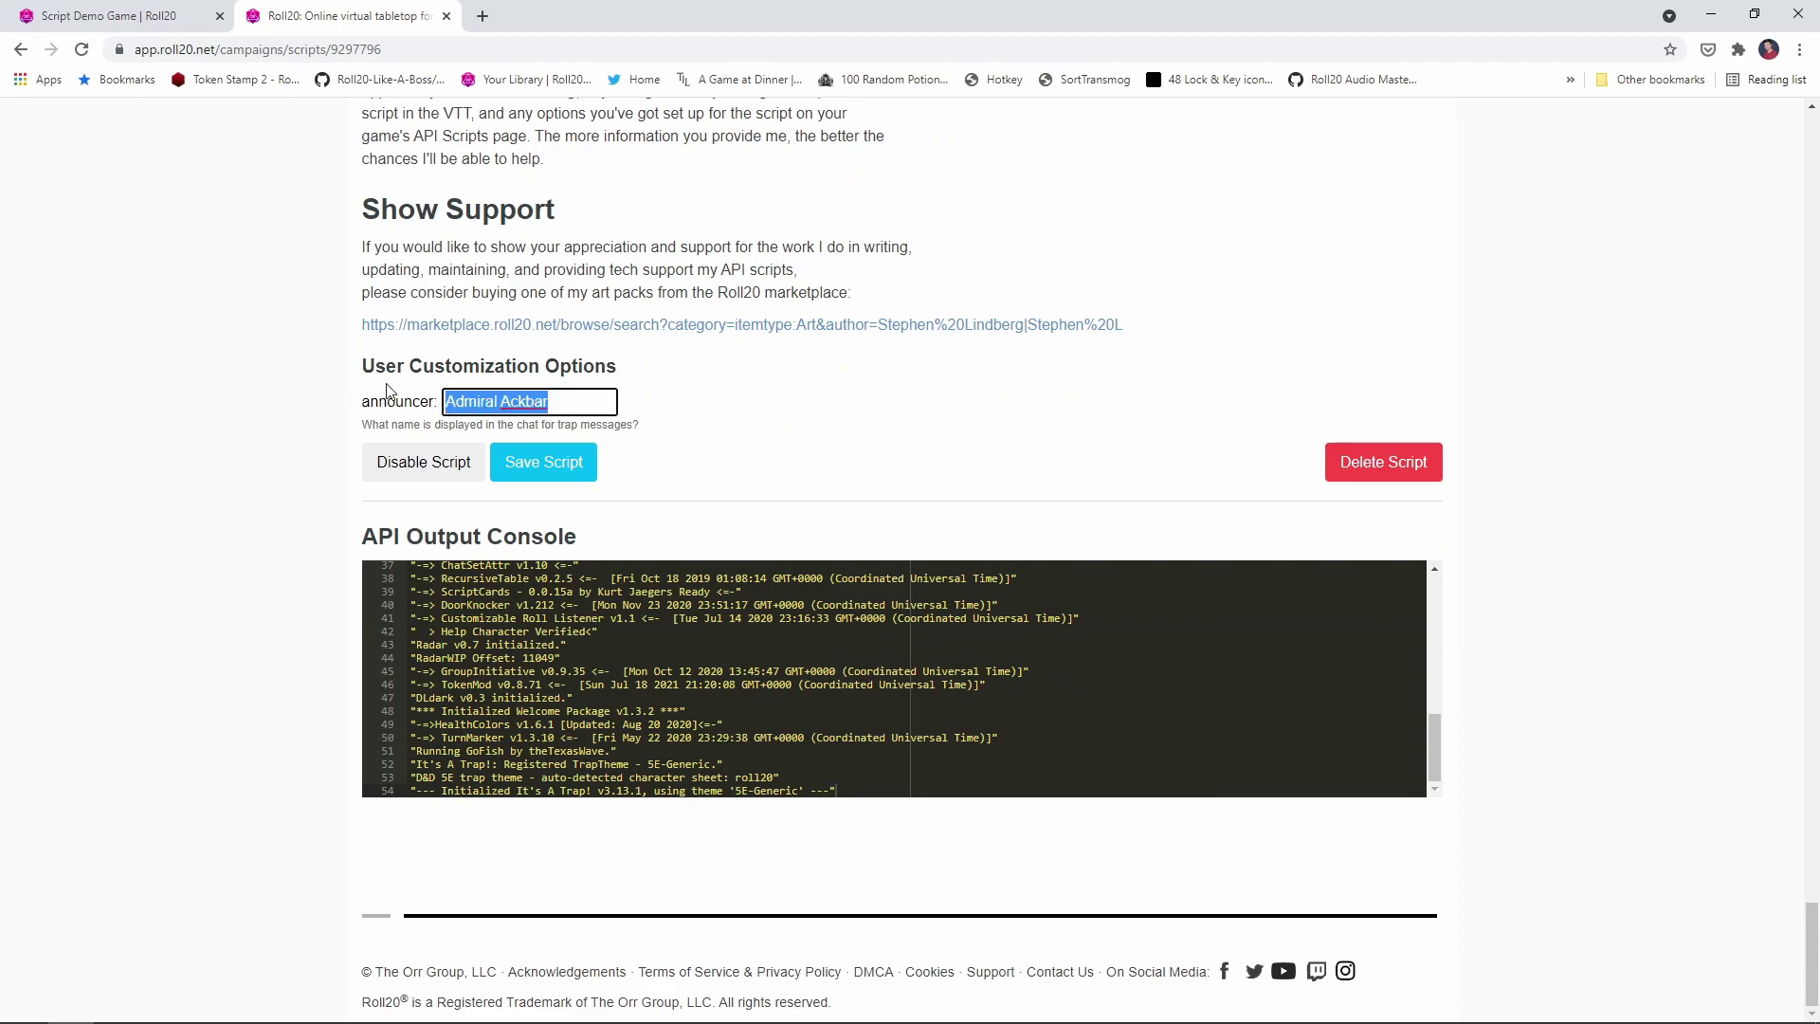
pyautogui.write('DM')
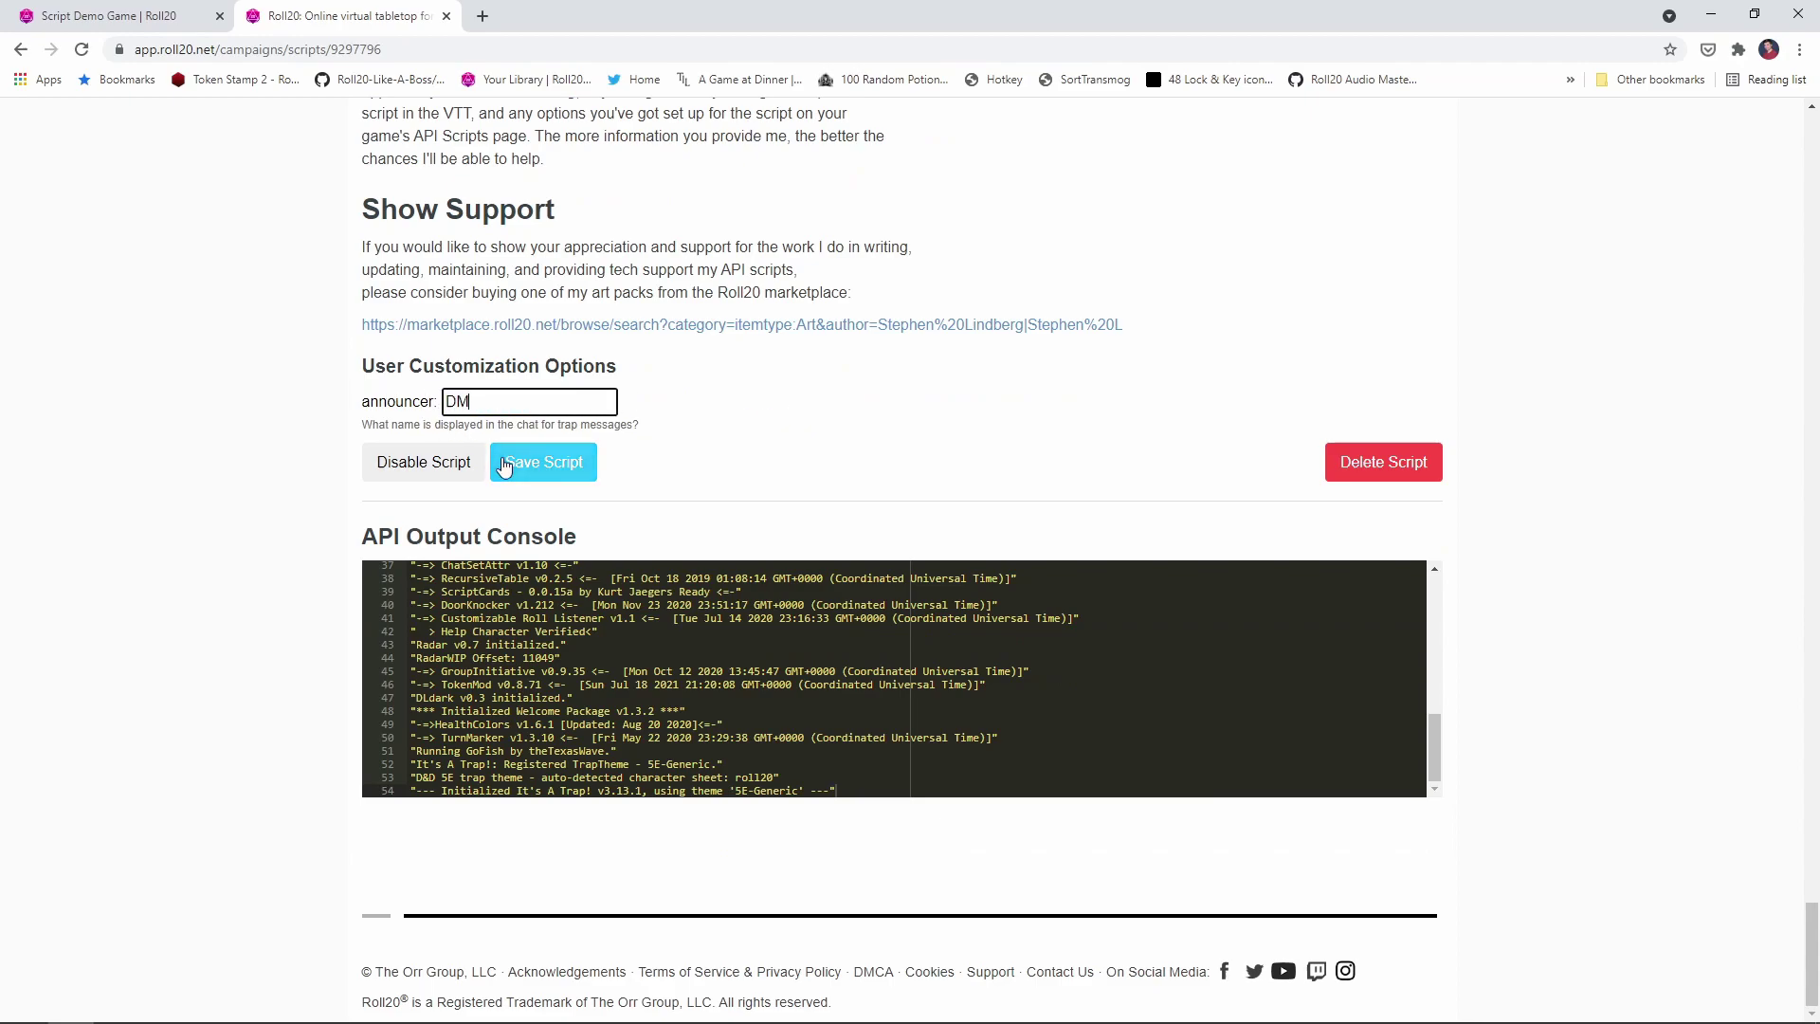
pyautogui.click(506, 464)
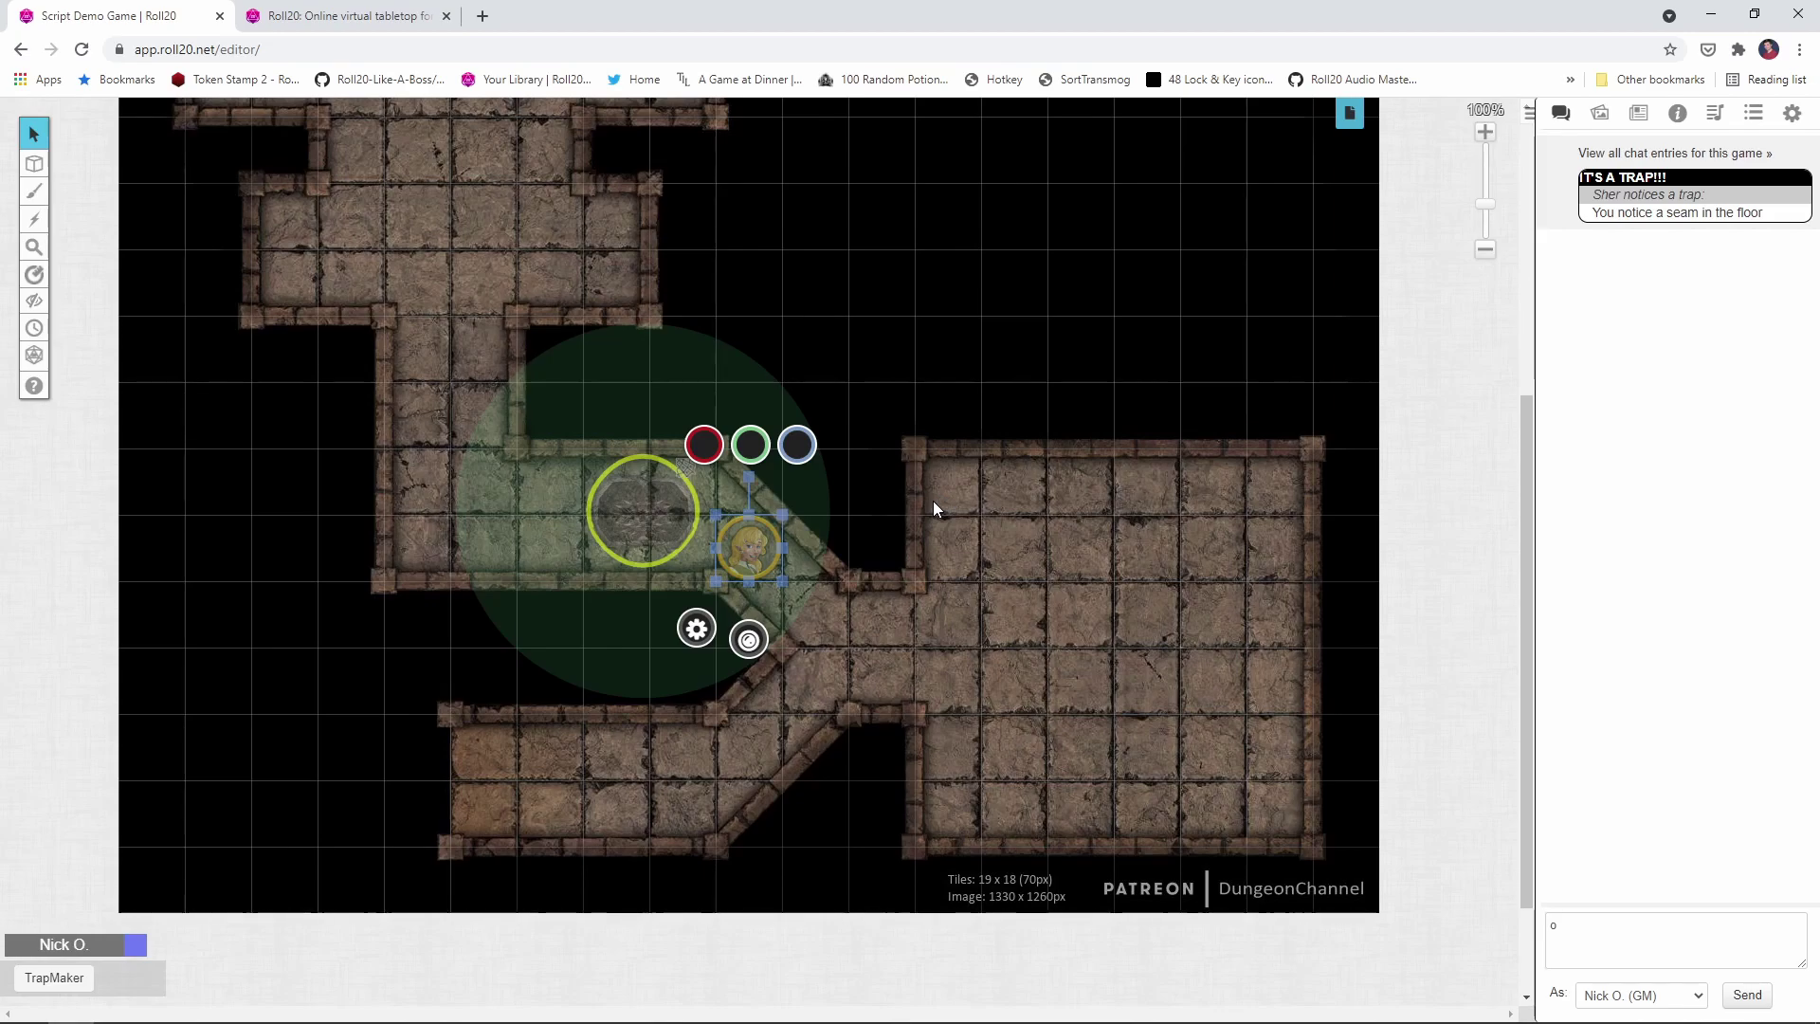
# Step: Select the pit trap token on the GM layer and bring up its Trap Configuration with the TrapMaker macro
pyautogui.click(656, 462)
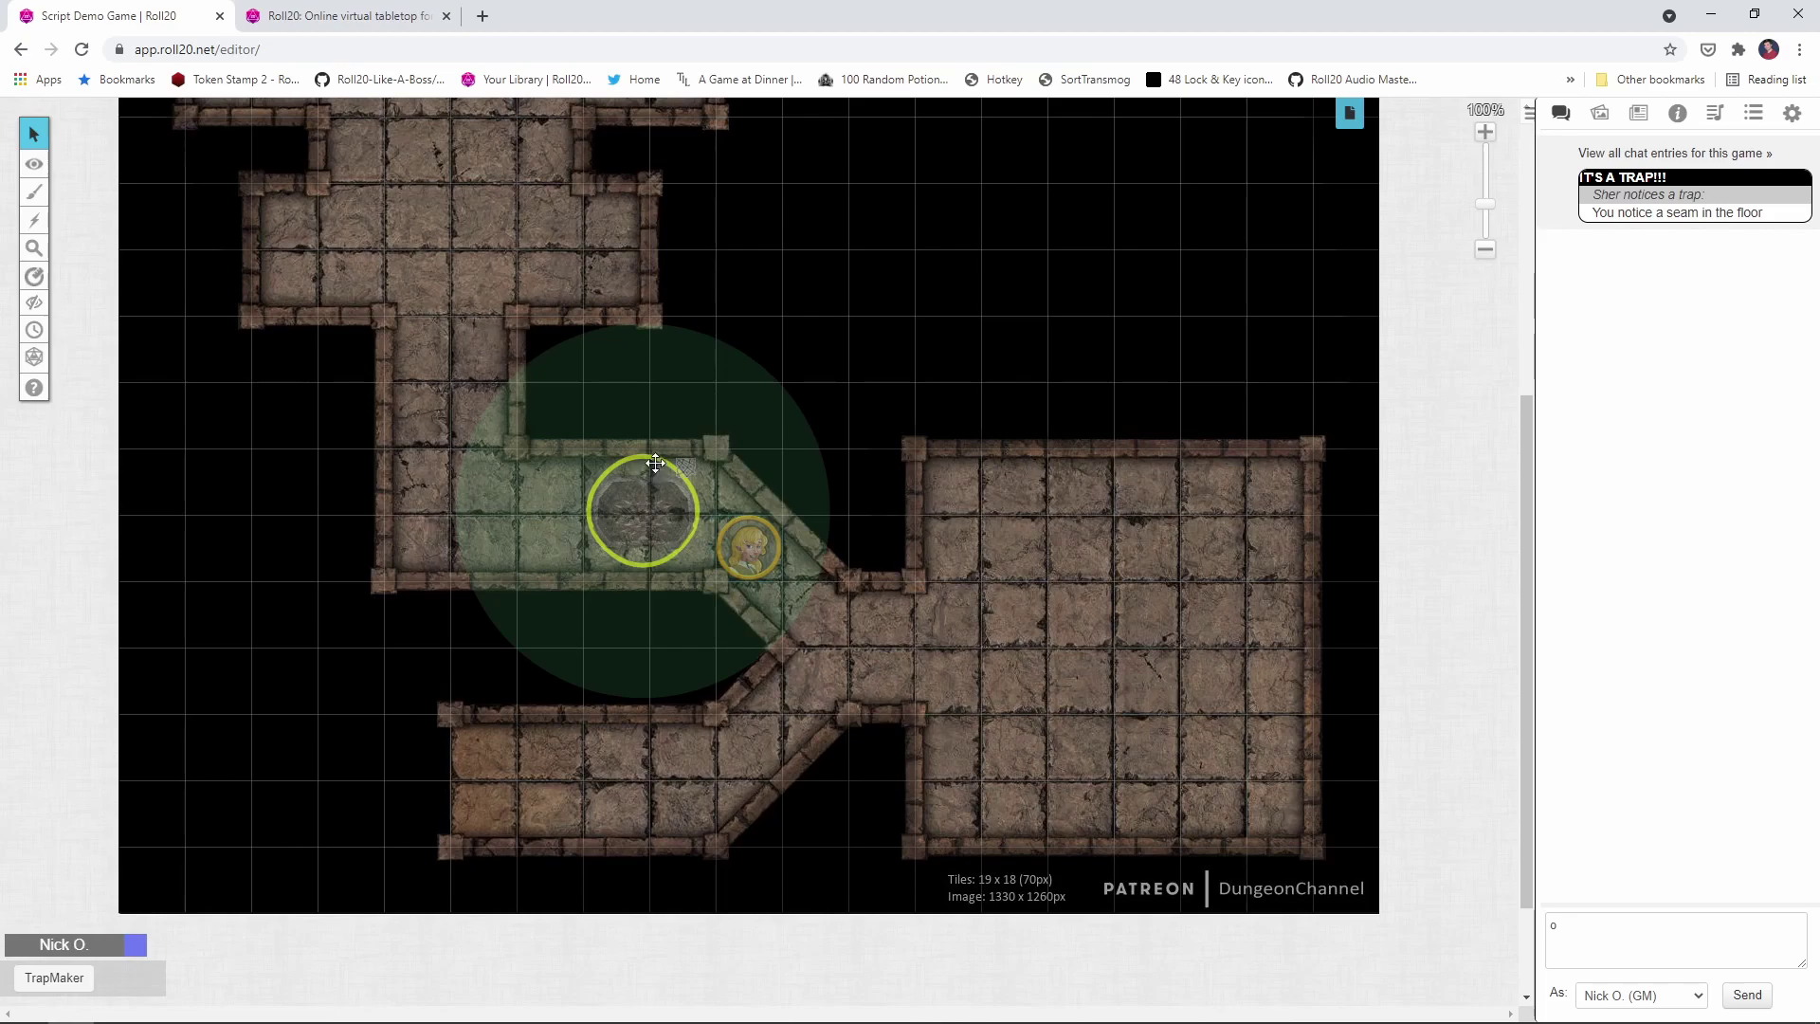
pyautogui.click(621, 515)
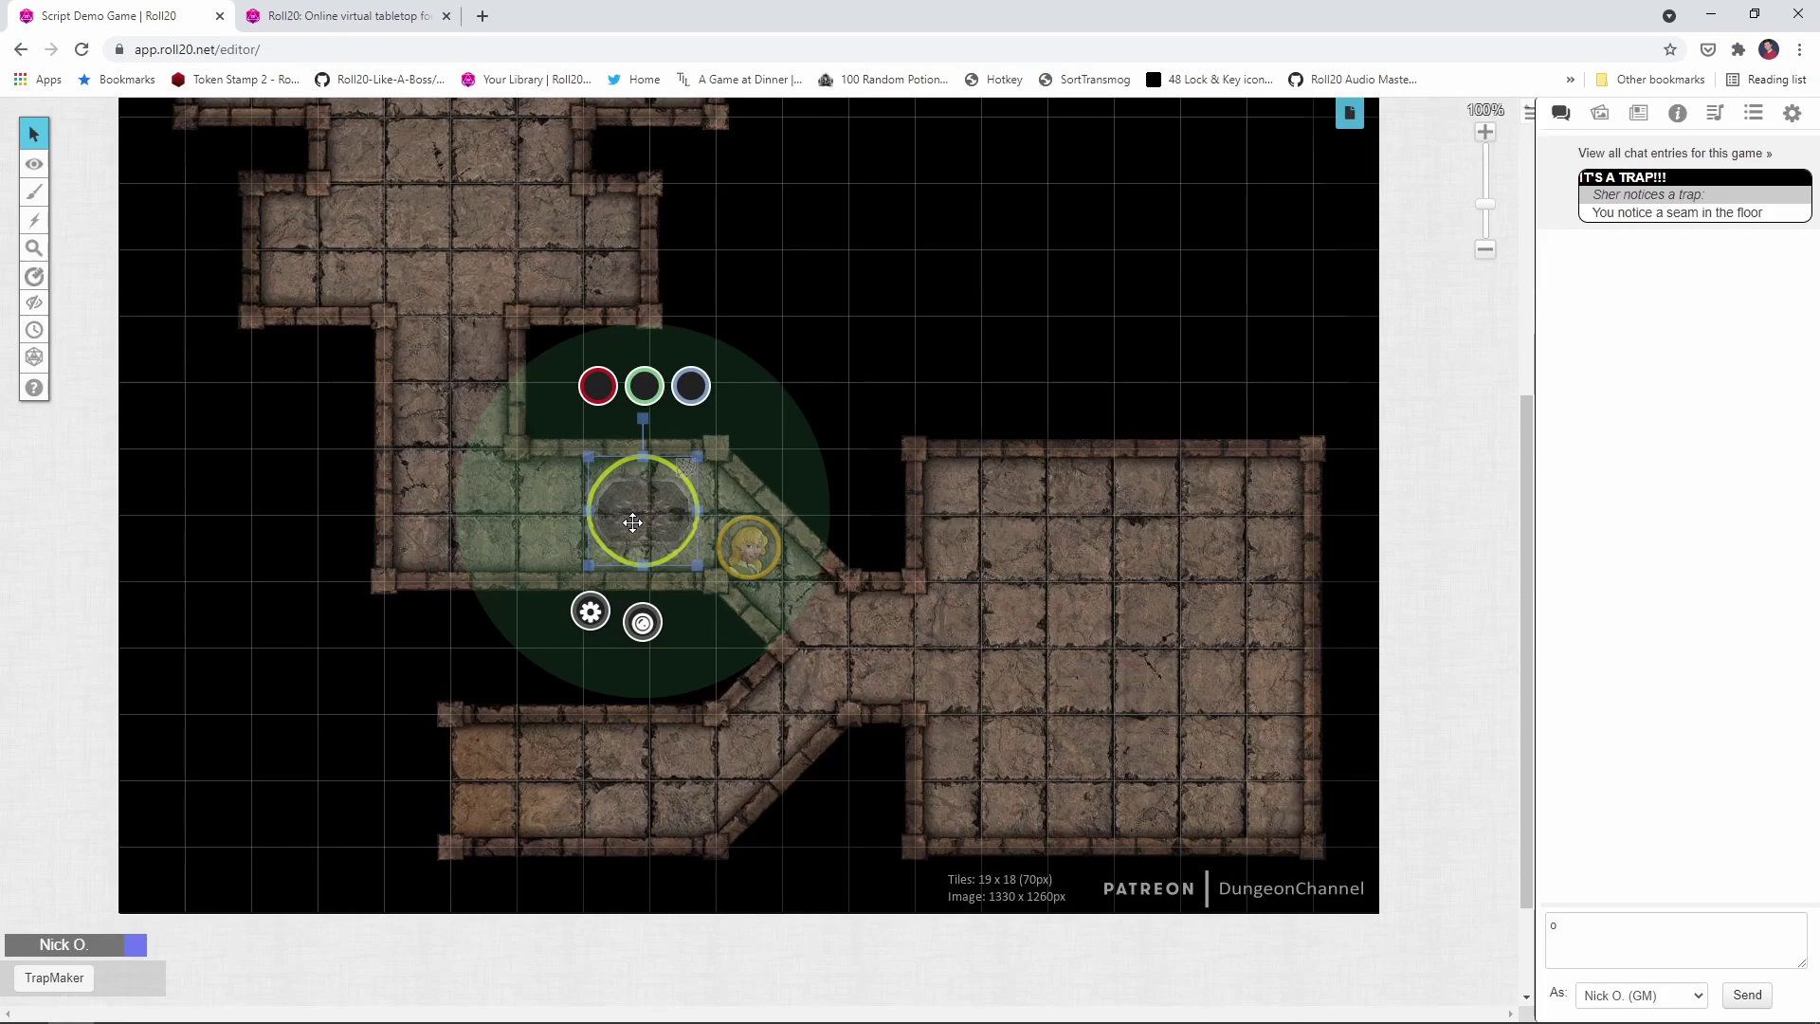
pyautogui.click(38, 981)
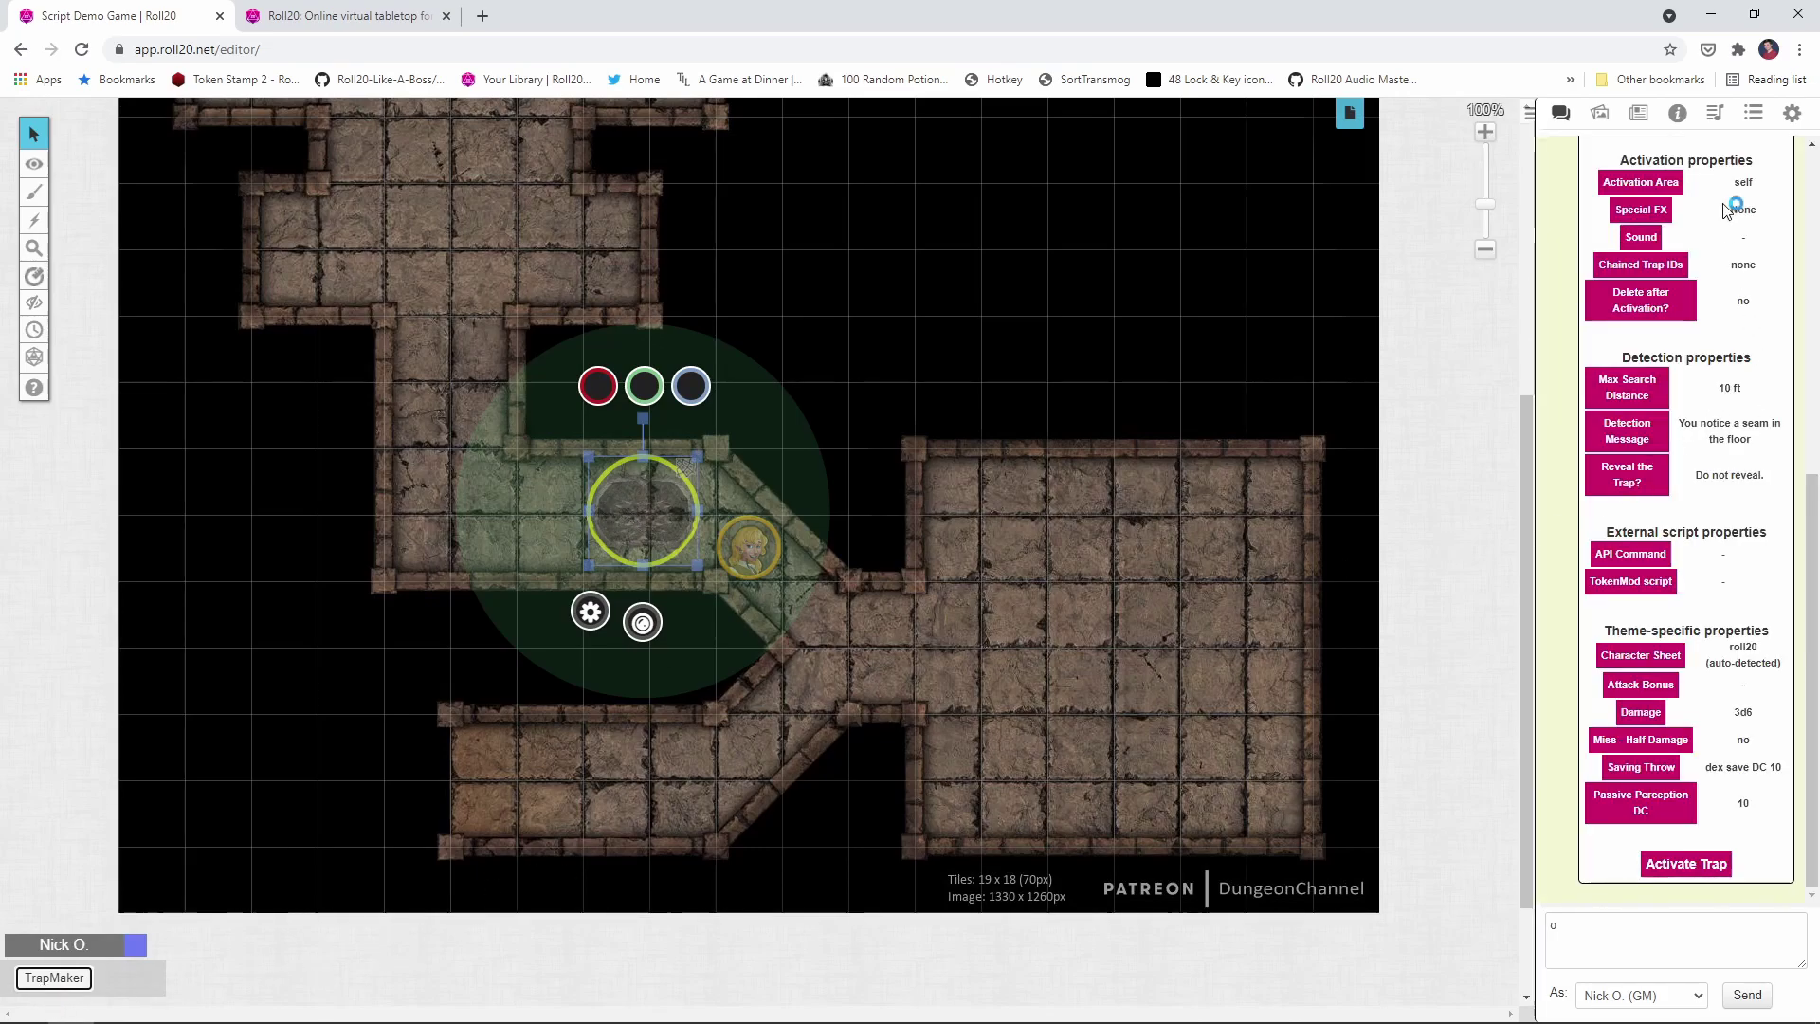
pyautogui.scroll(3, 1725, 209)
pyautogui.scroll(2, 1718, 392)
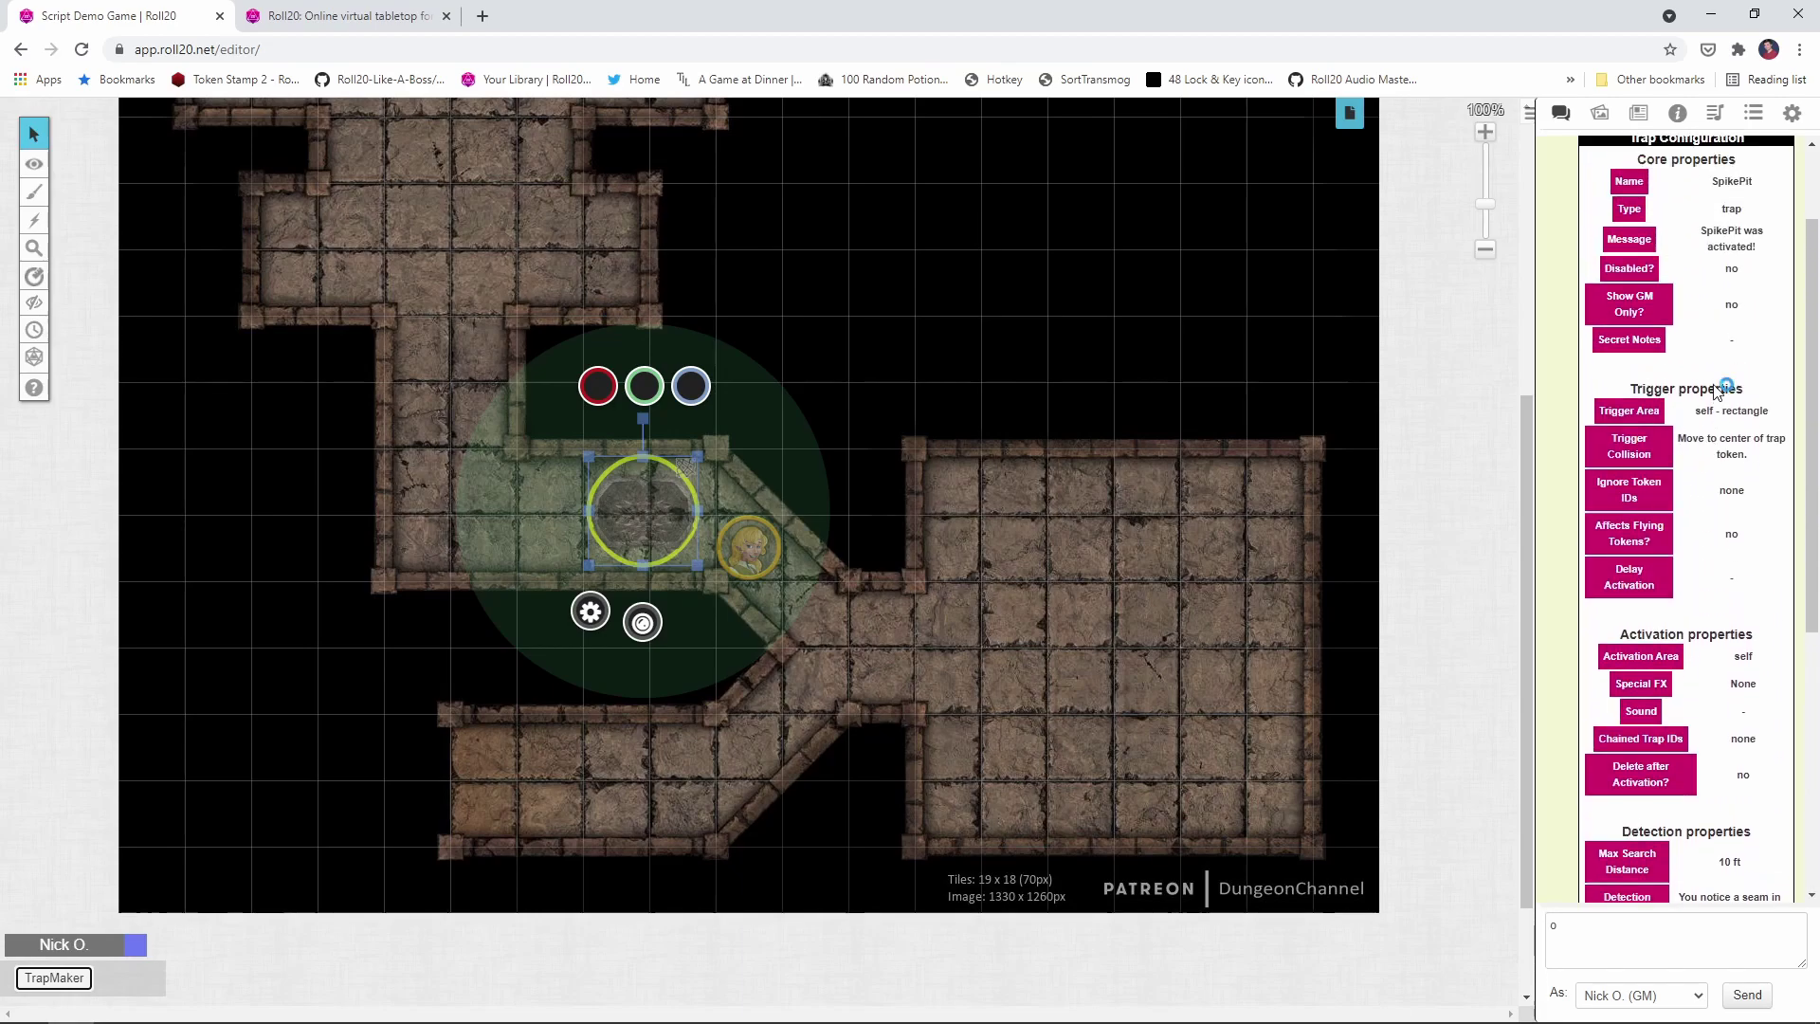
pyautogui.scroll(1, 1718, 391)
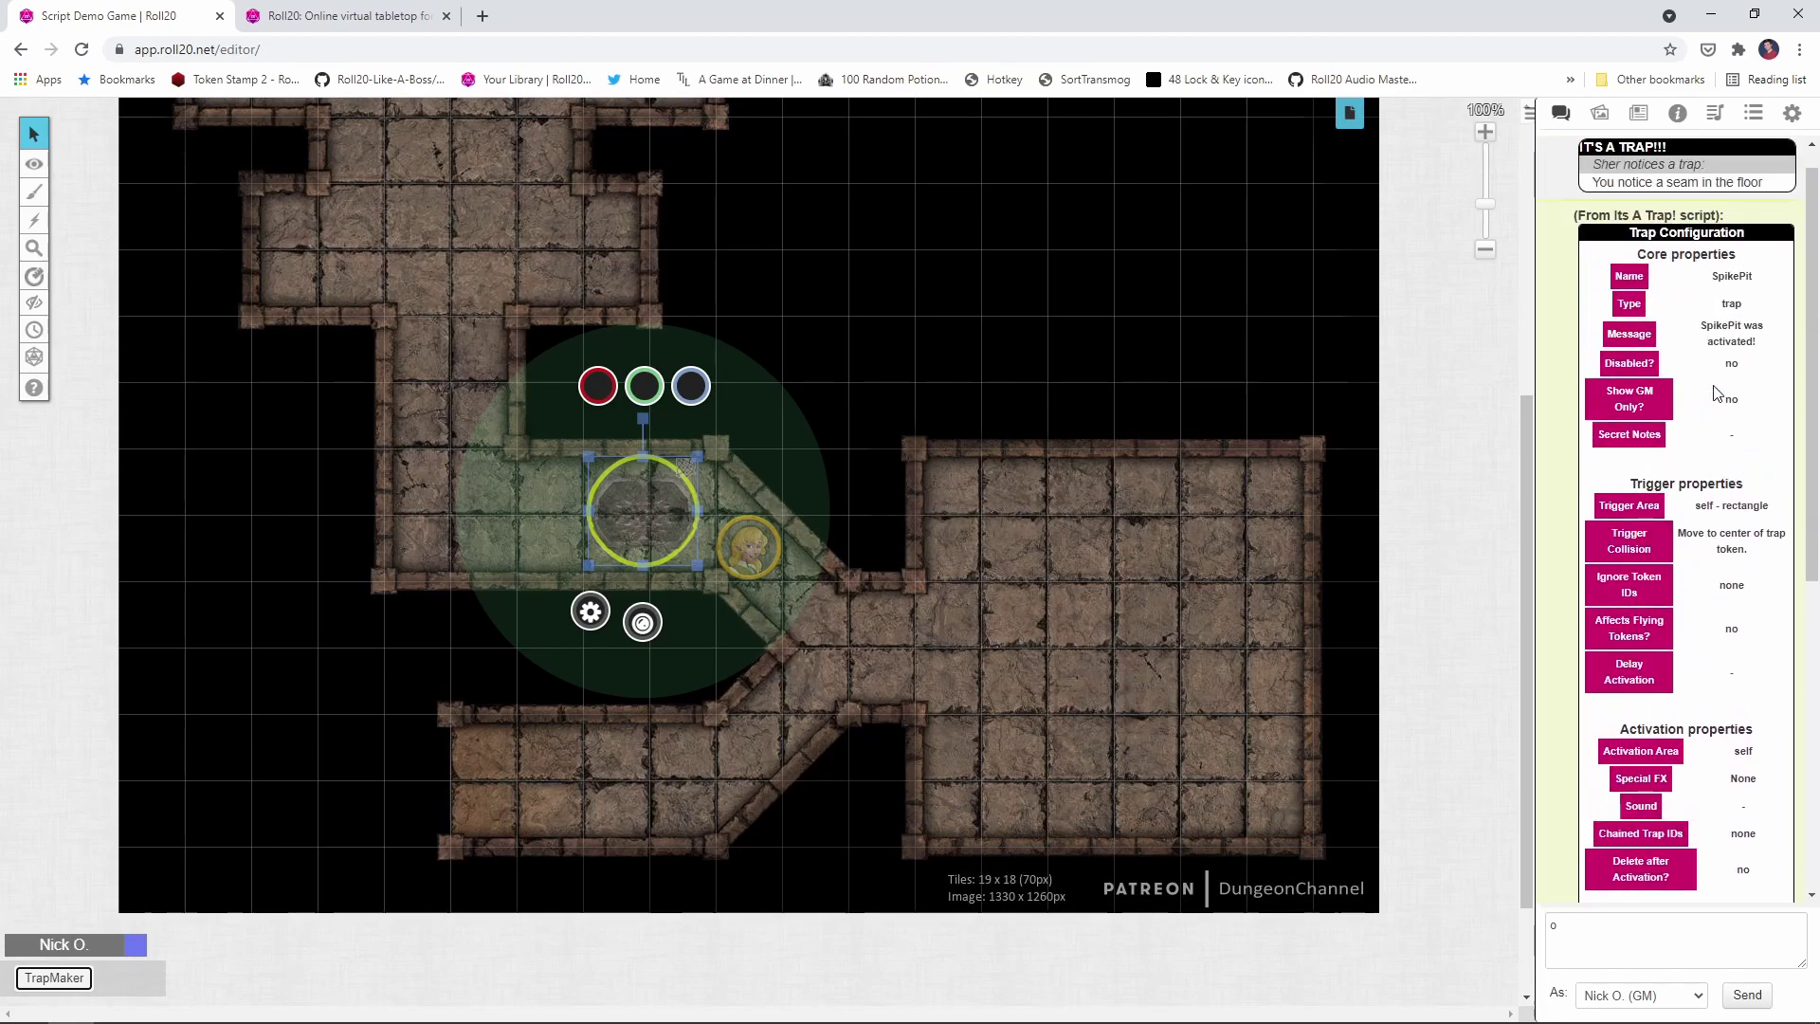
# Step: Set the trap's Disabled property to yes in the core properties
pyautogui.click(1630, 364)
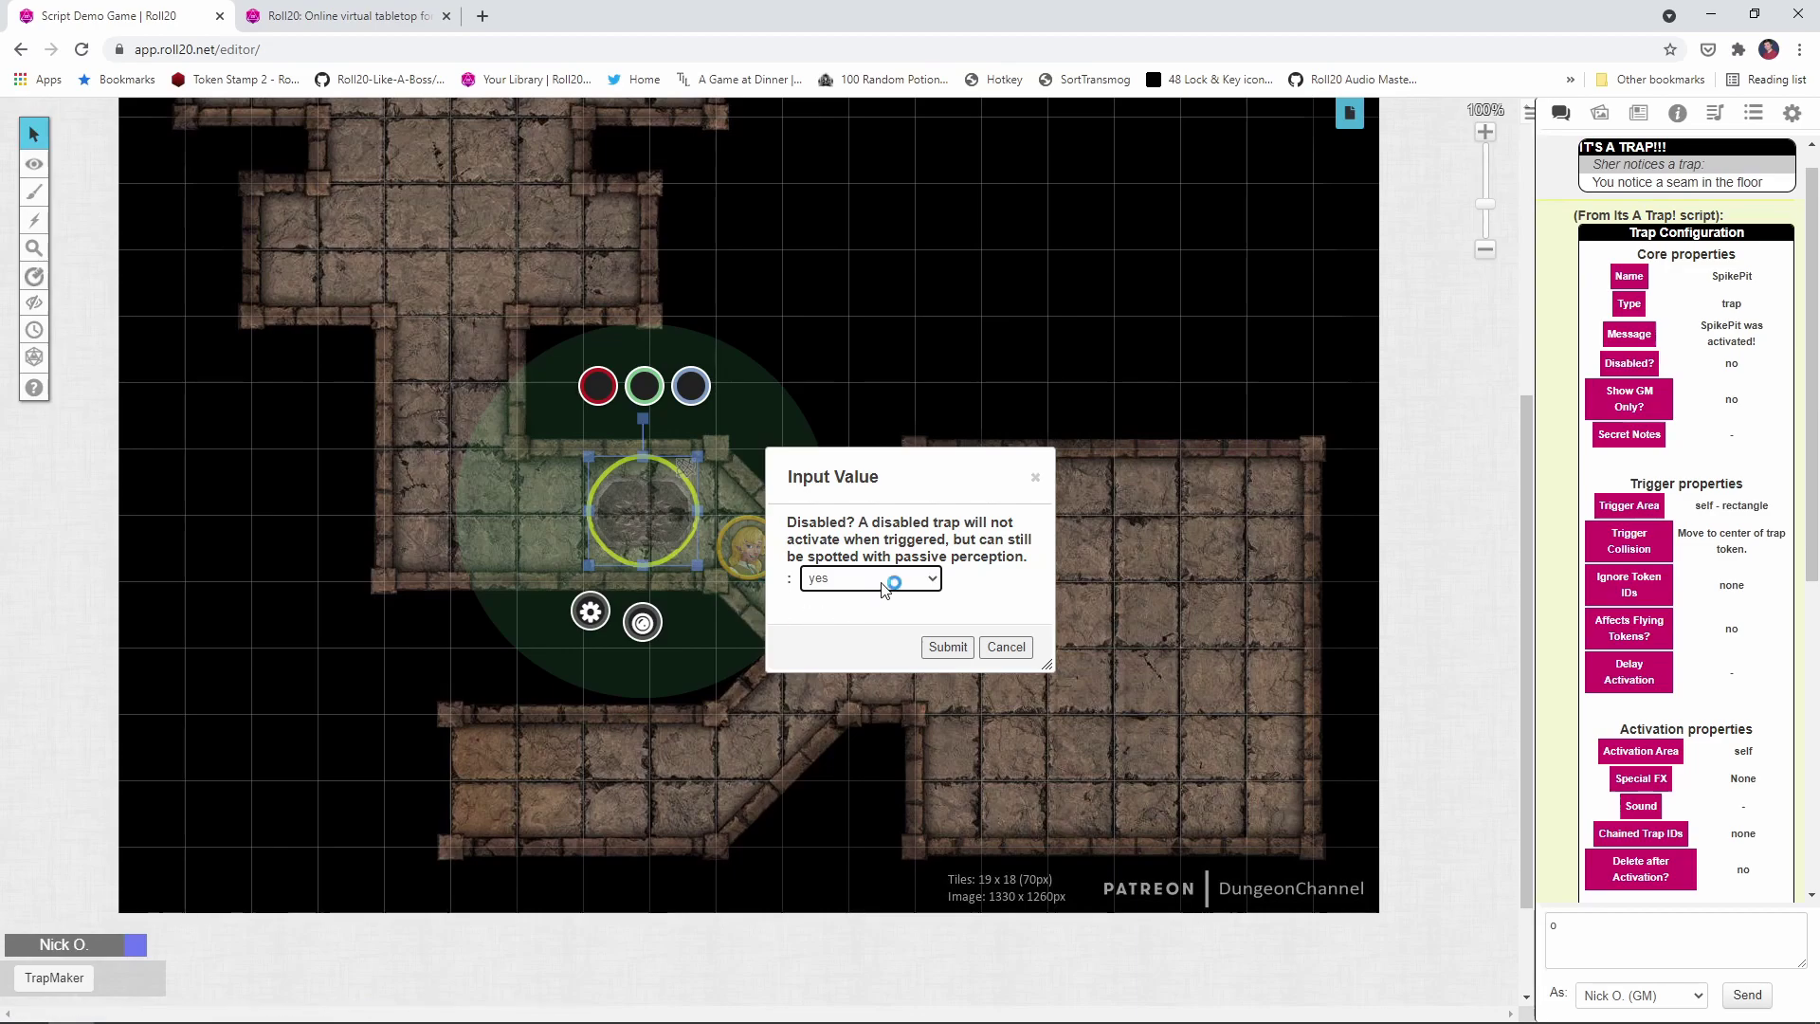
pyautogui.click(948, 647)
pyautogui.click(948, 647)
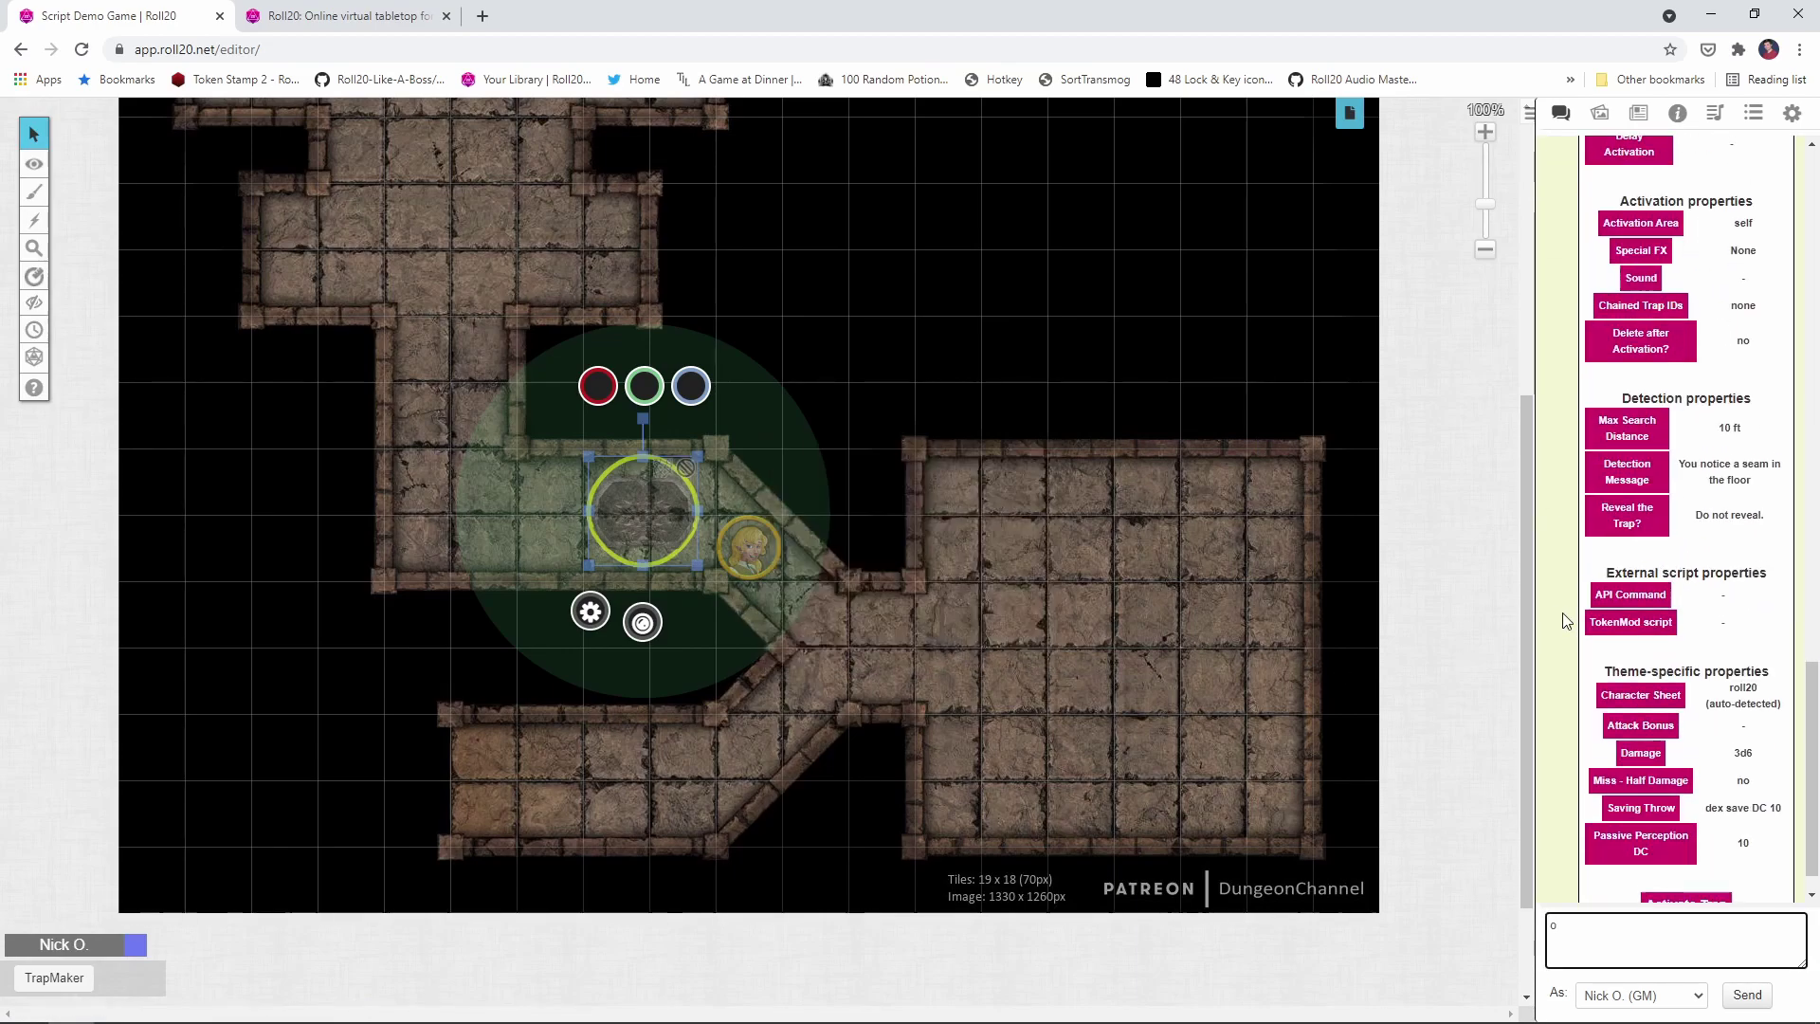
pyautogui.scroll(3, 1563, 612)
pyautogui.scroll(3, 1714, 343)
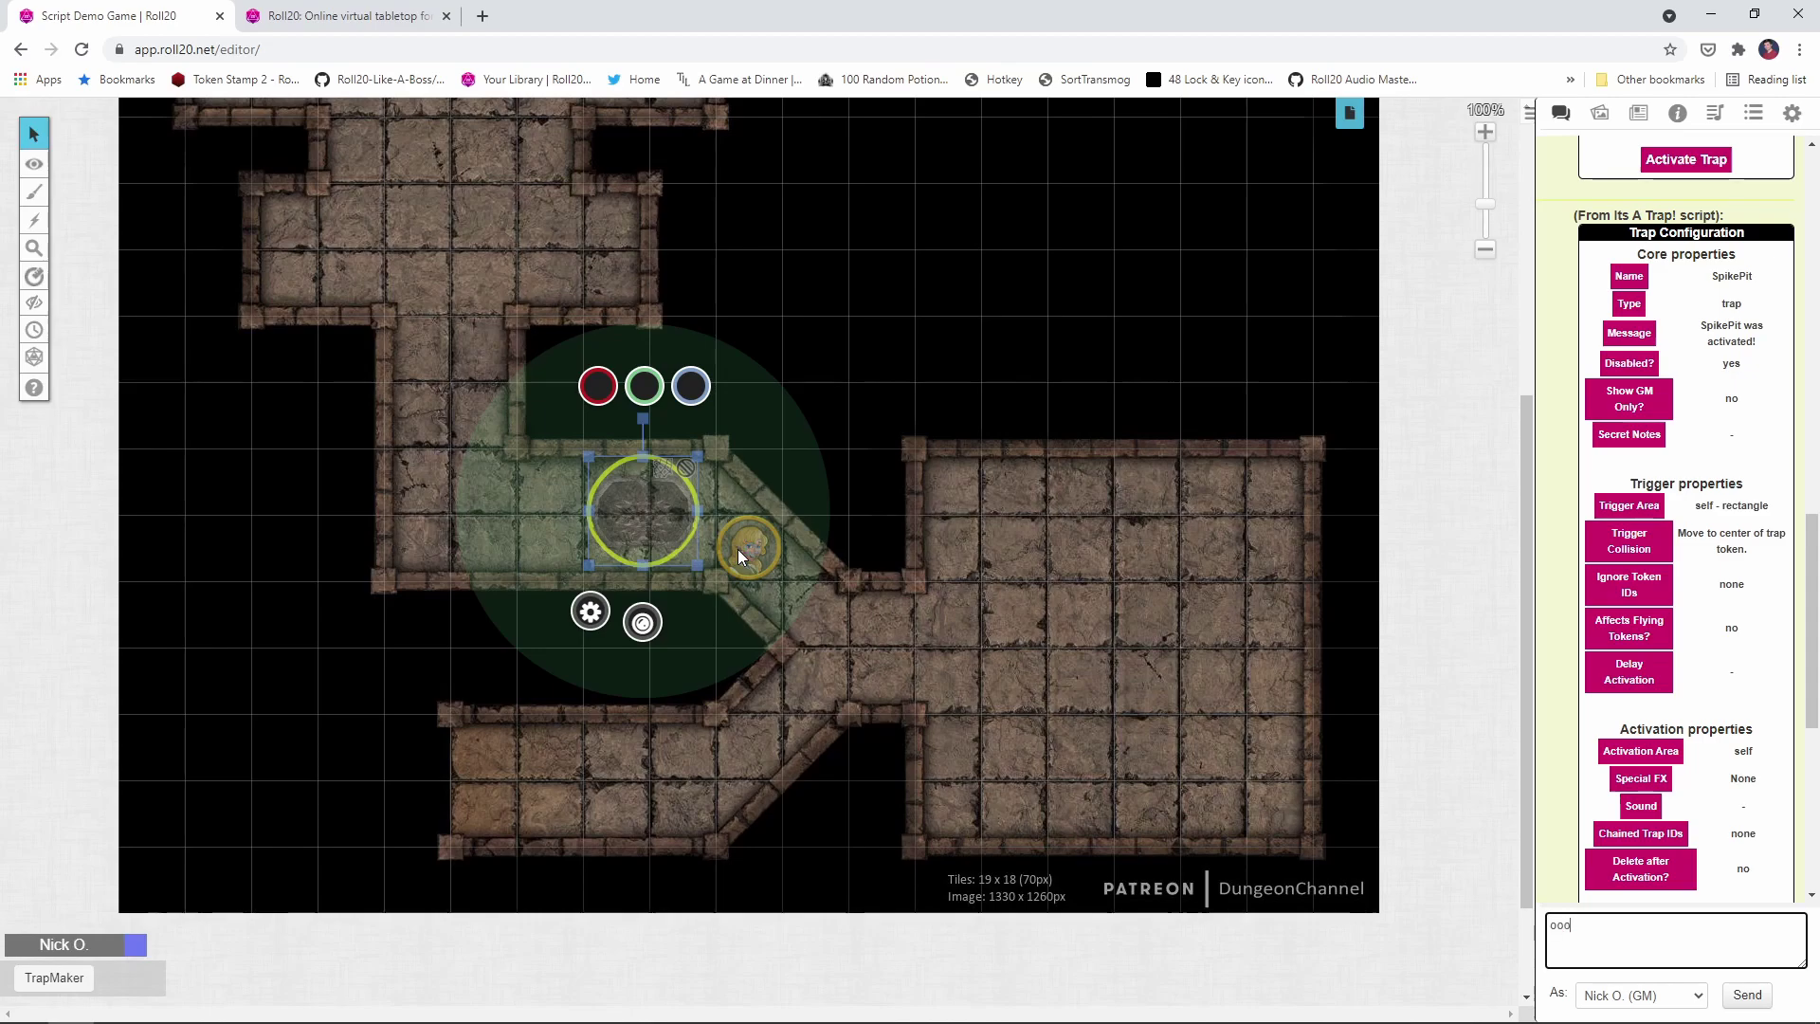
# Step: Move the character token across the disabled trap to the corridor's west end, and return it to the large eastern room
pyautogui.moveTo(737, 548); pyautogui.dragTo(508, 506)
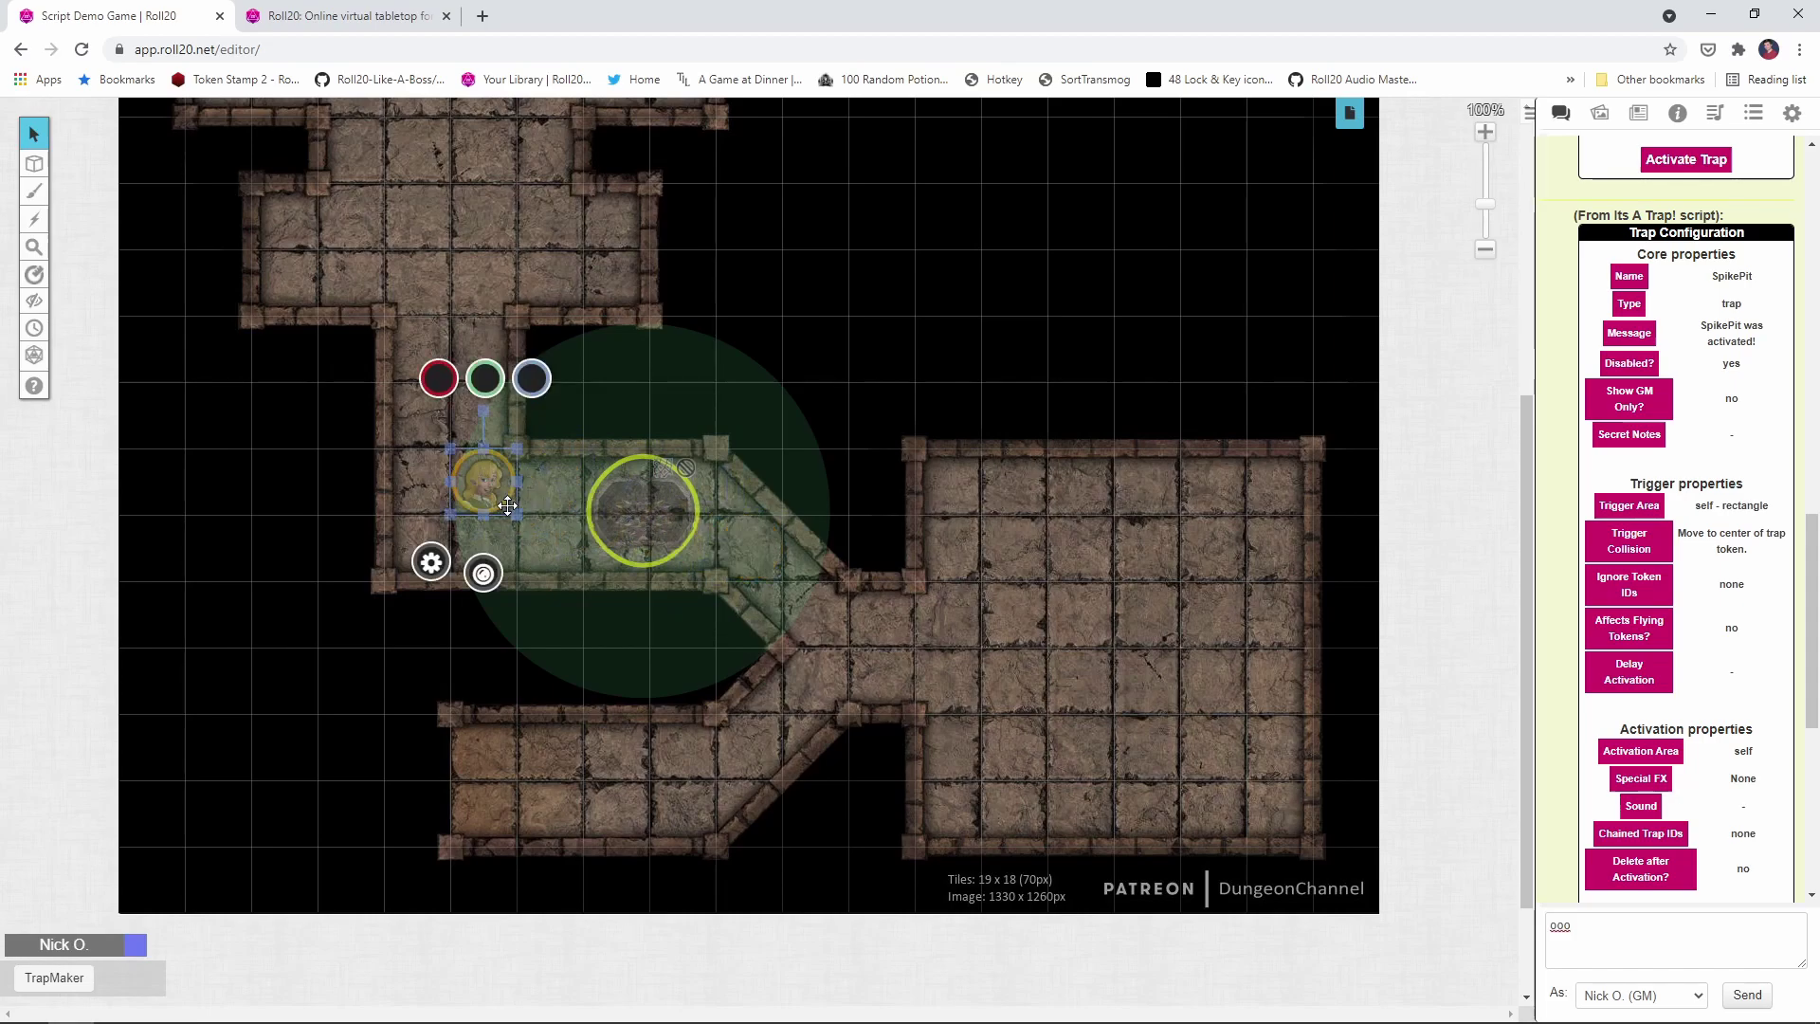
pyautogui.scroll(-3, 508, 506)
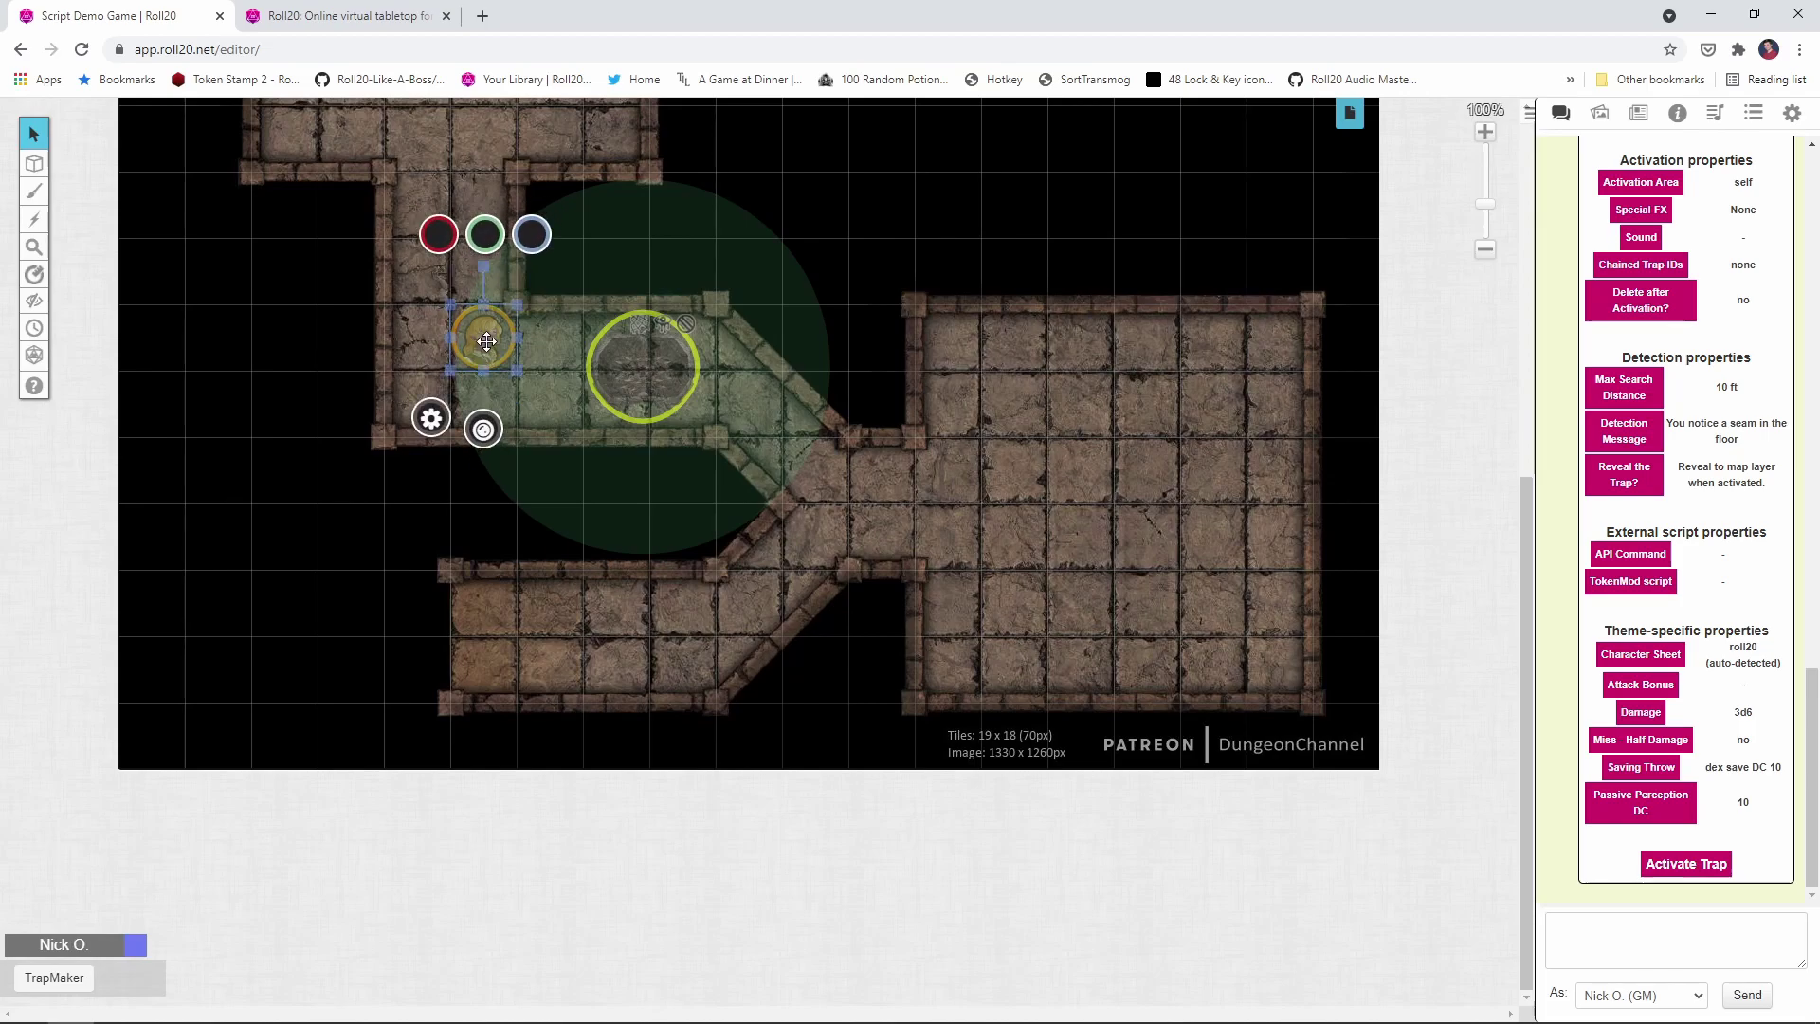
pyautogui.moveTo(487, 342); pyautogui.dragTo(1097, 477)
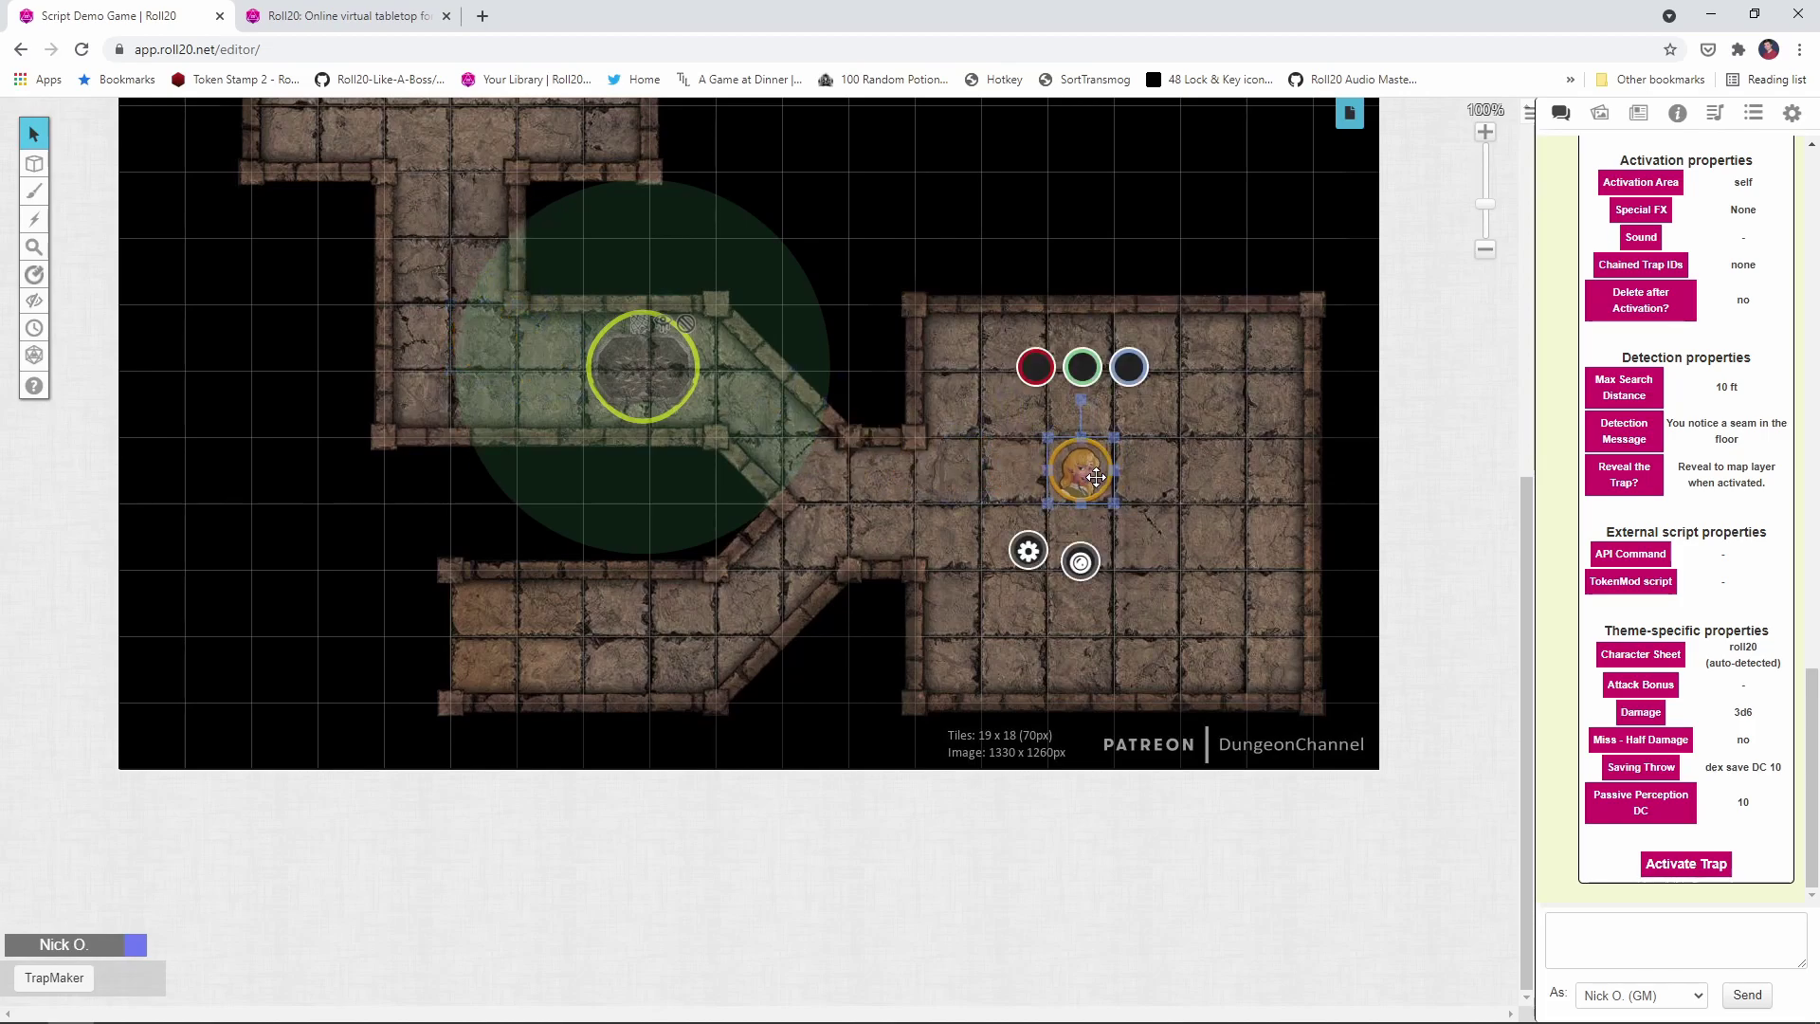
# Step: Re-enable the pit trap by setting its Disabled property to no in the core properties
pyautogui.click(616, 373)
pyautogui.click(633, 357)
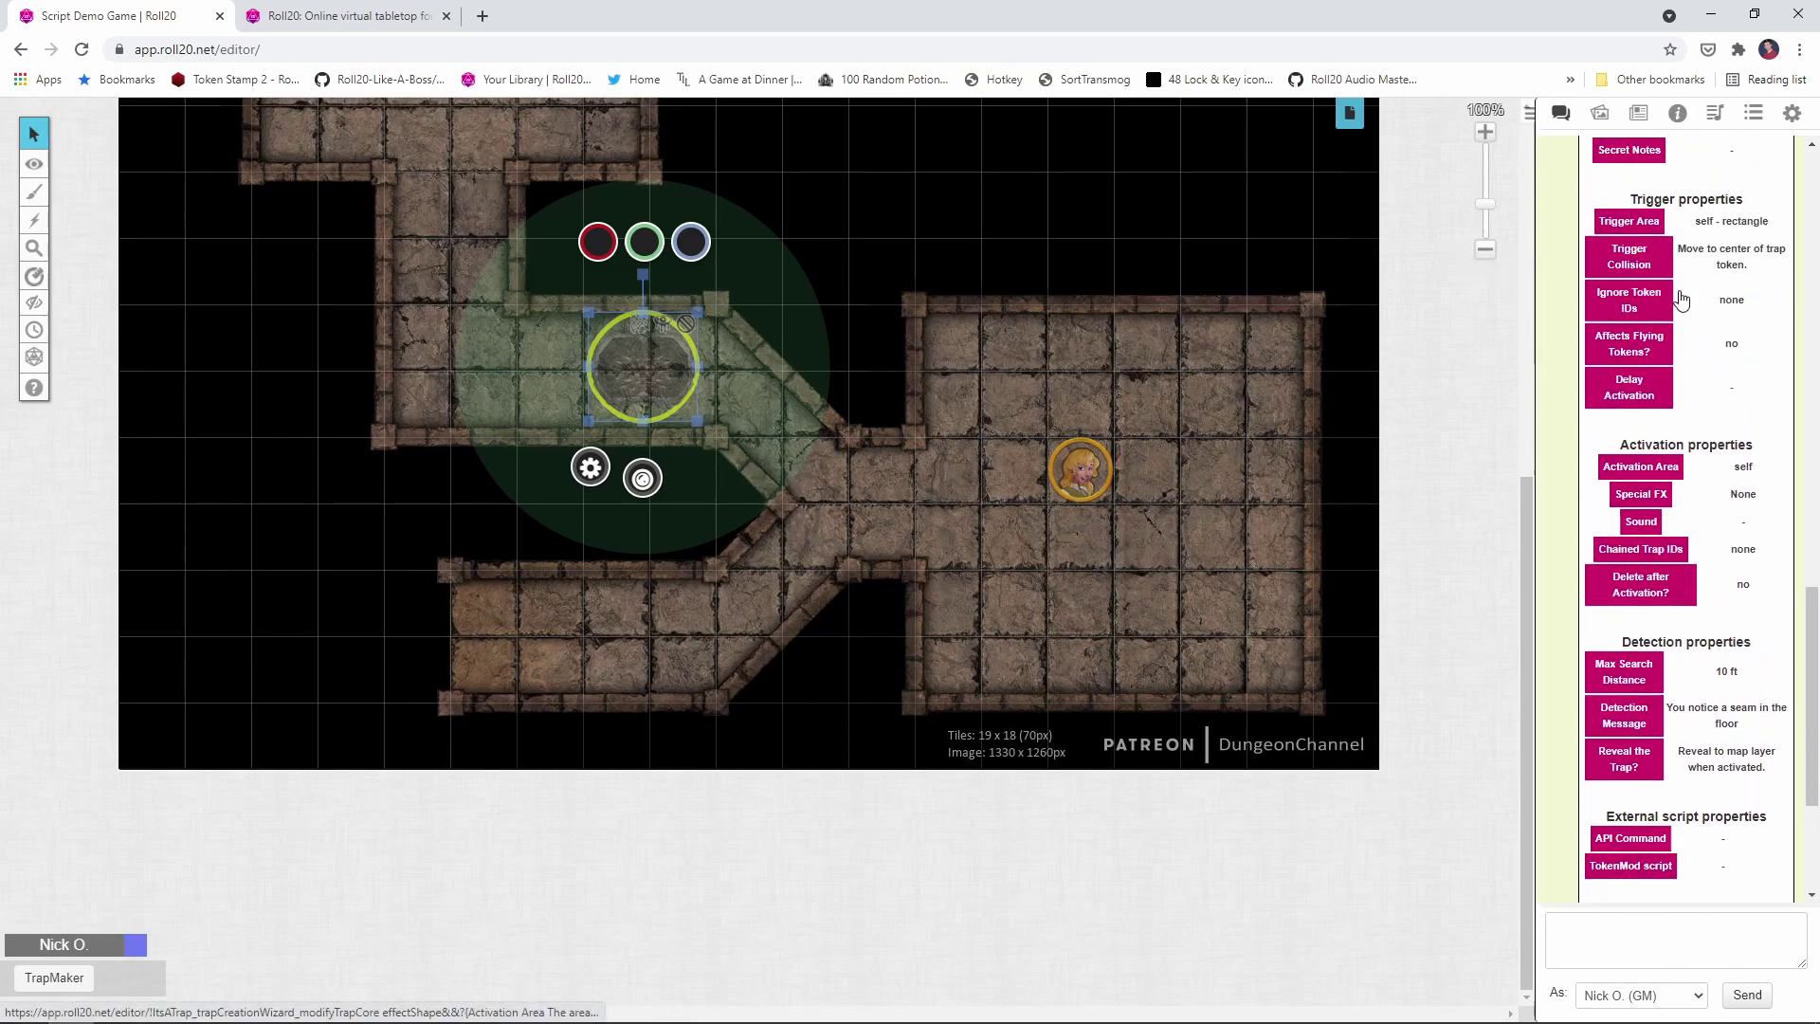
pyautogui.click(1629, 363)
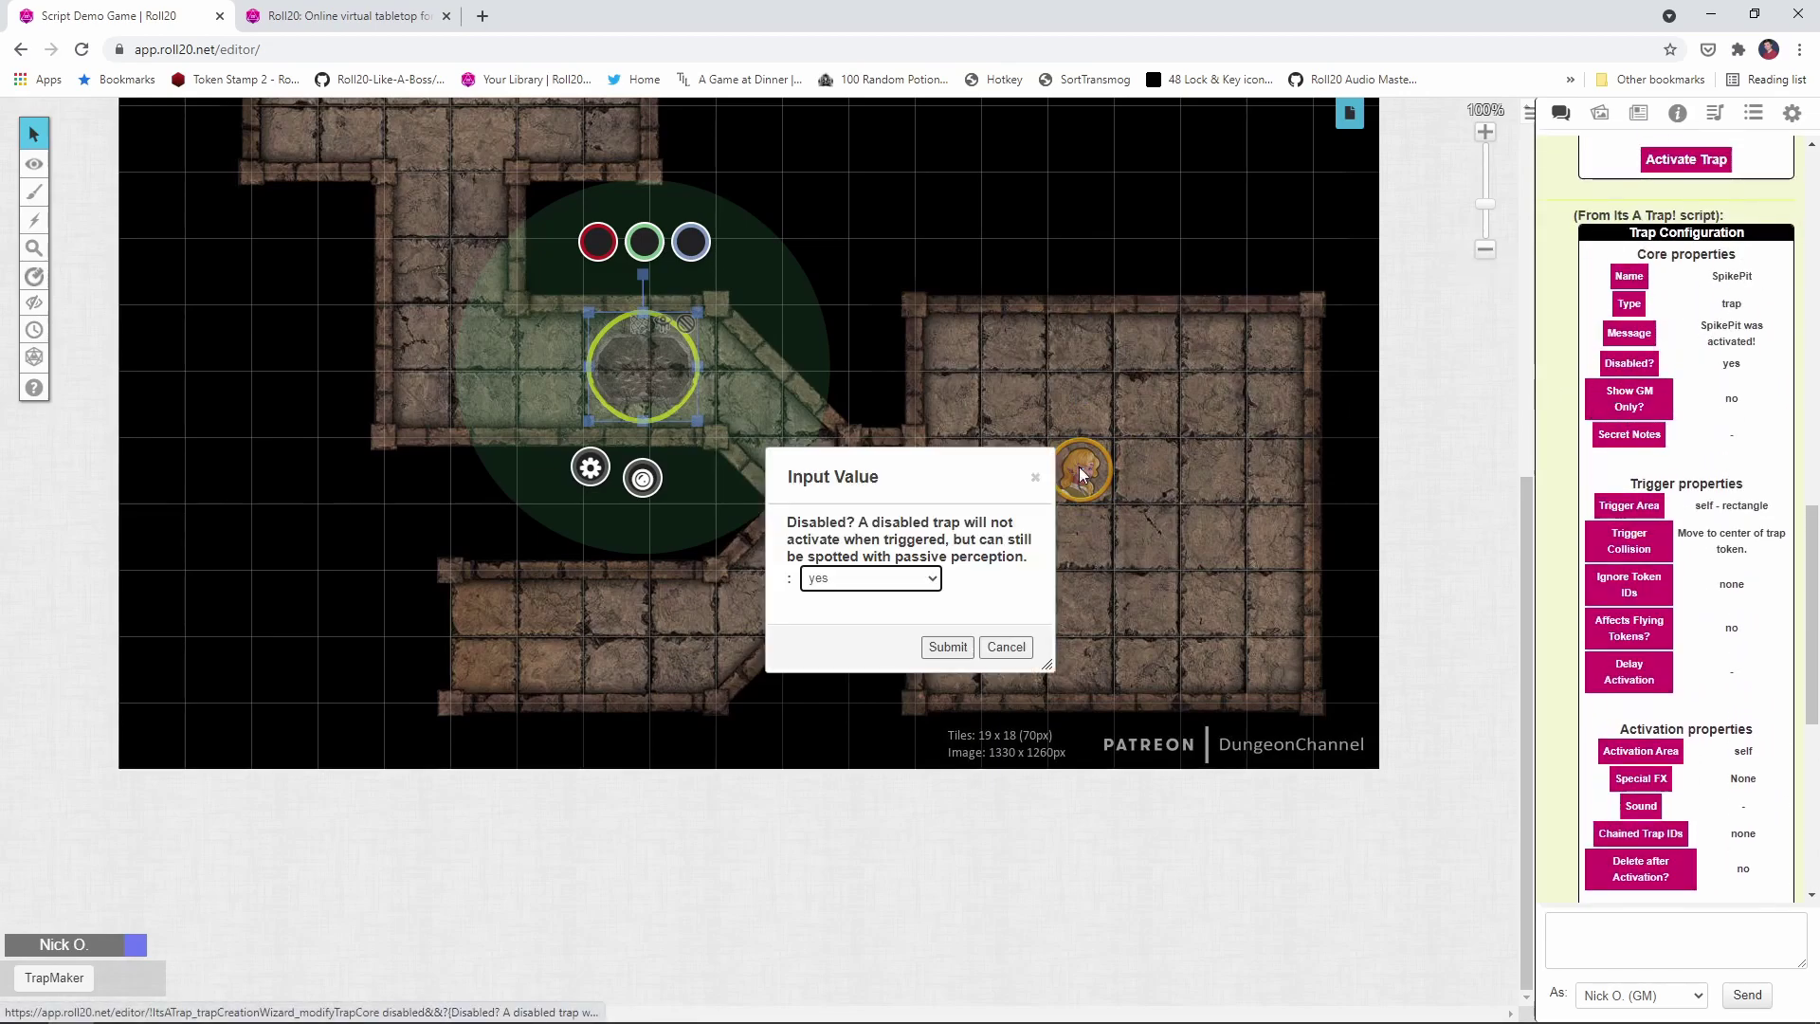
pyautogui.click(805, 581)
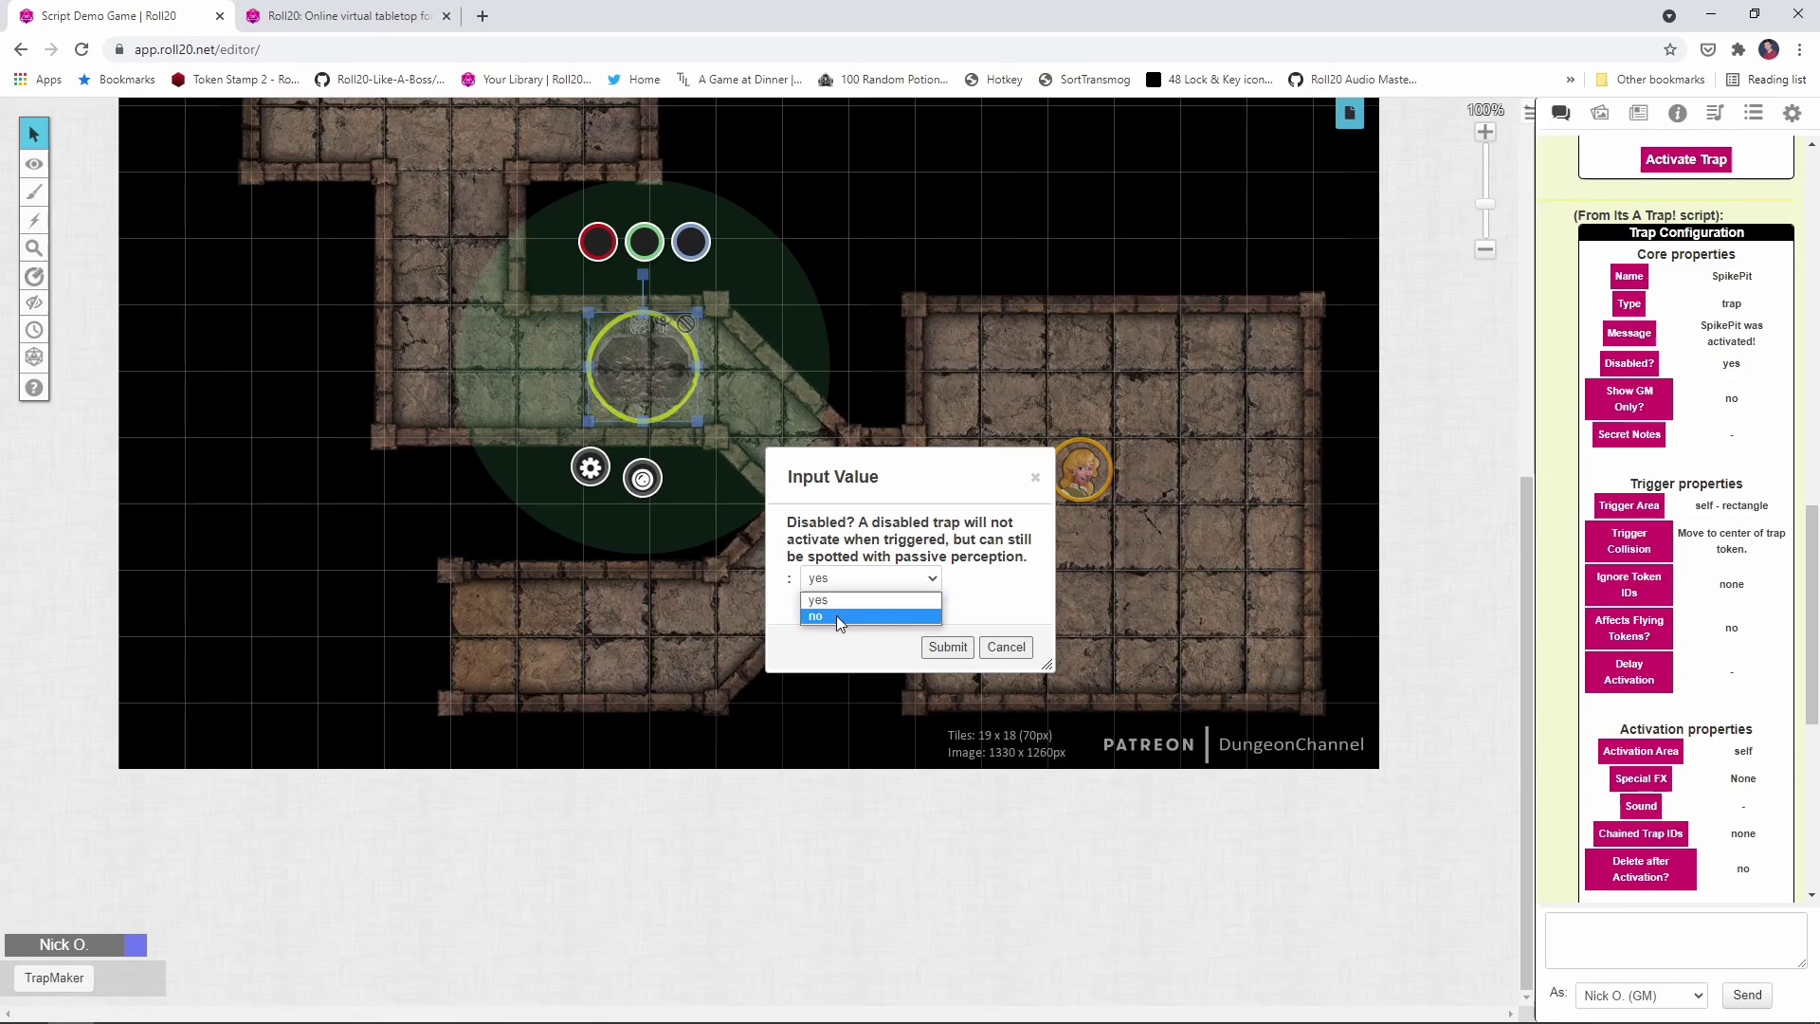
pyautogui.click(836, 616)
pyautogui.click(946, 648)
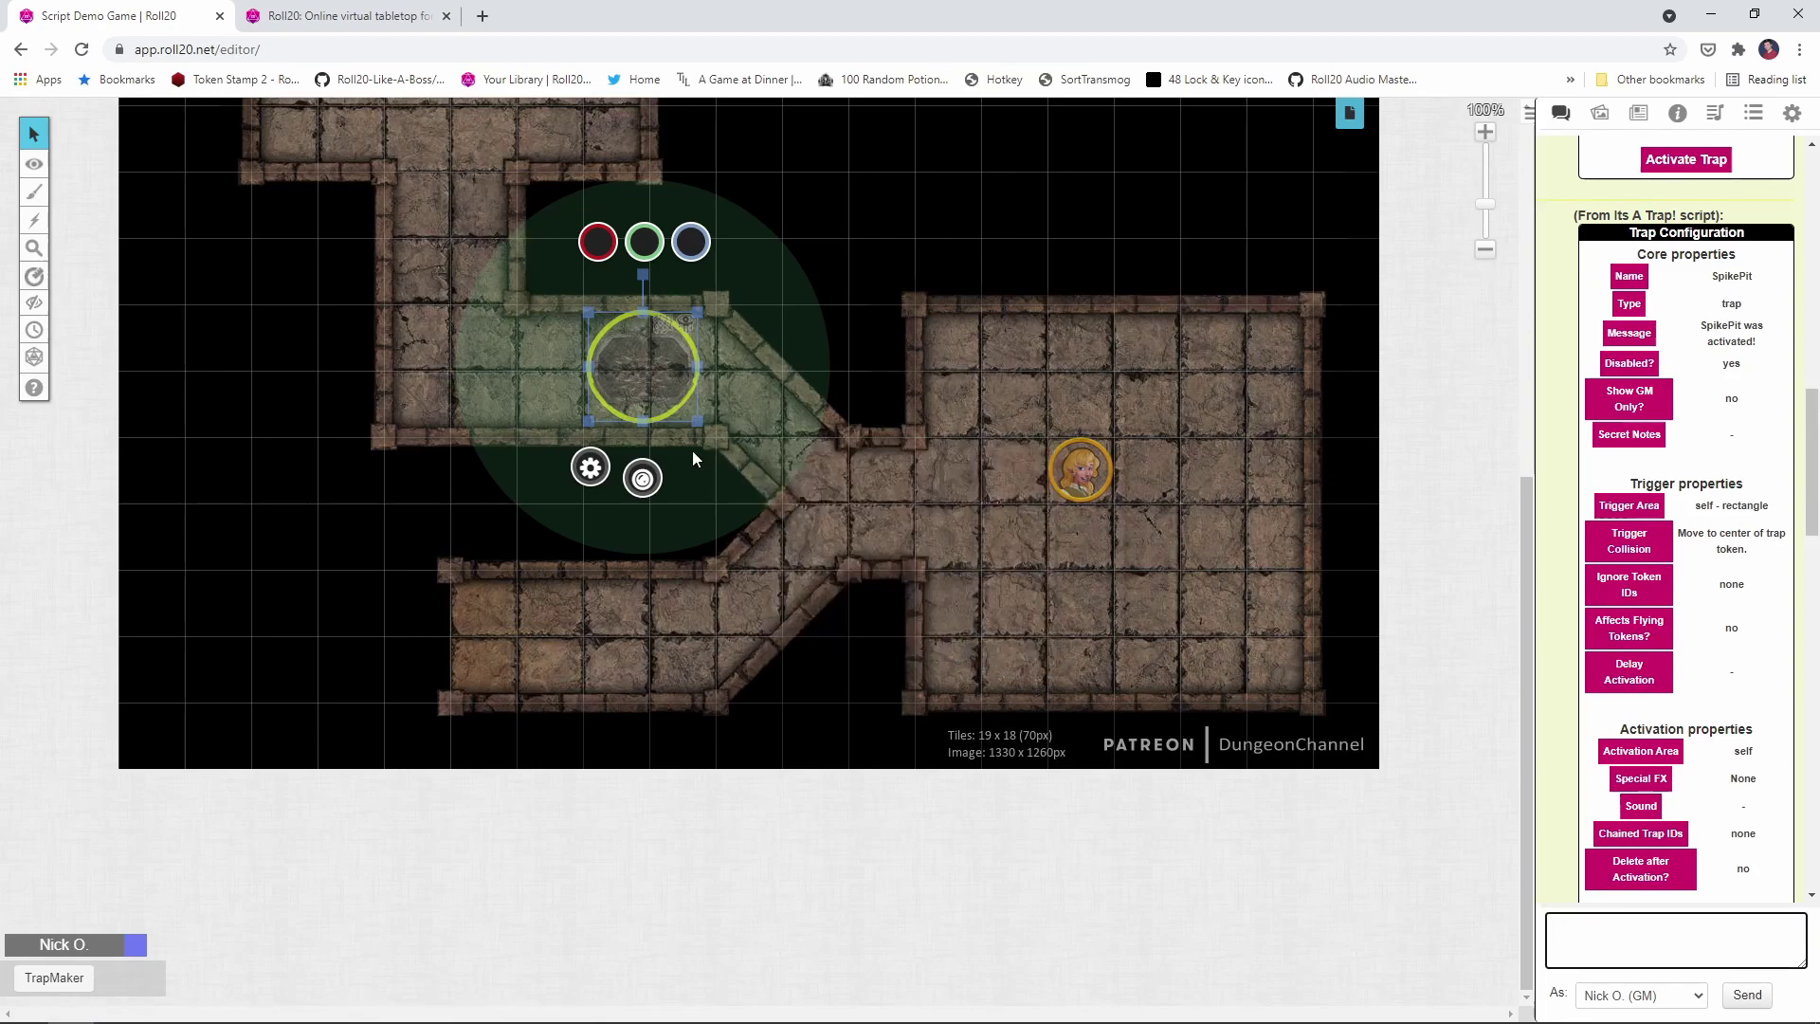
pyautogui.write('o')
pyautogui.click(611, 322)
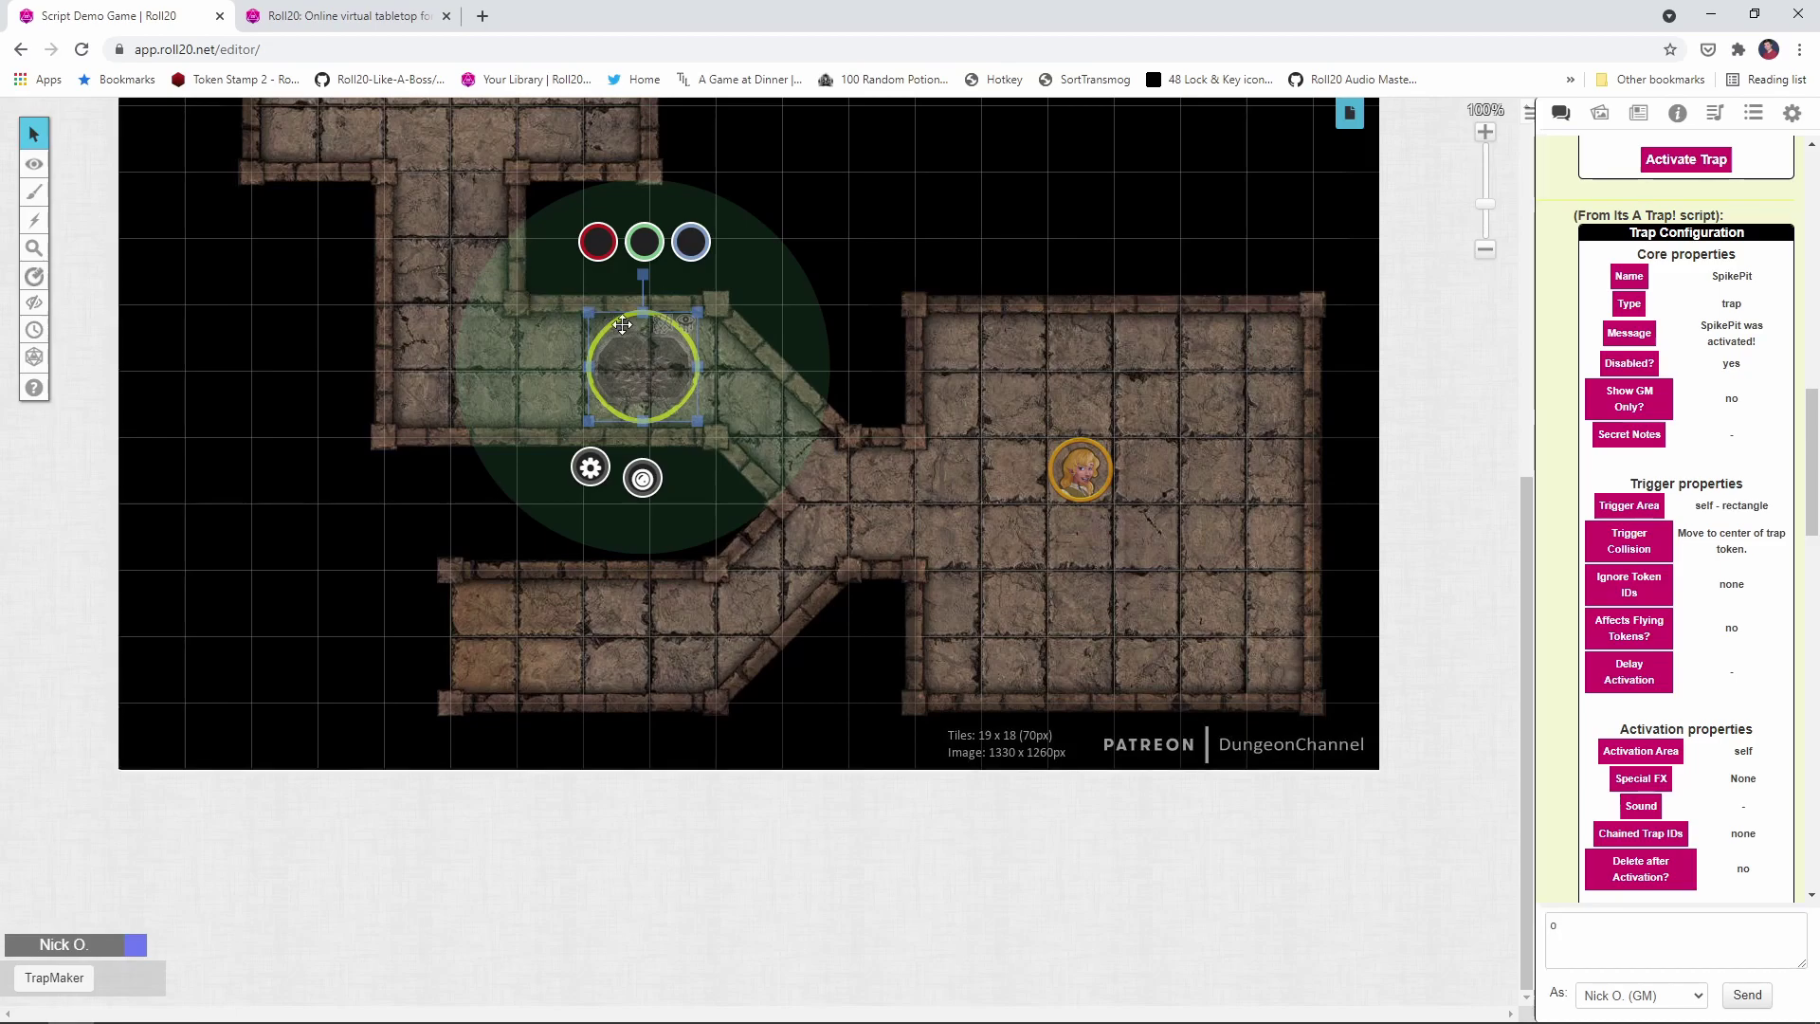
pyautogui.click(533, 300)
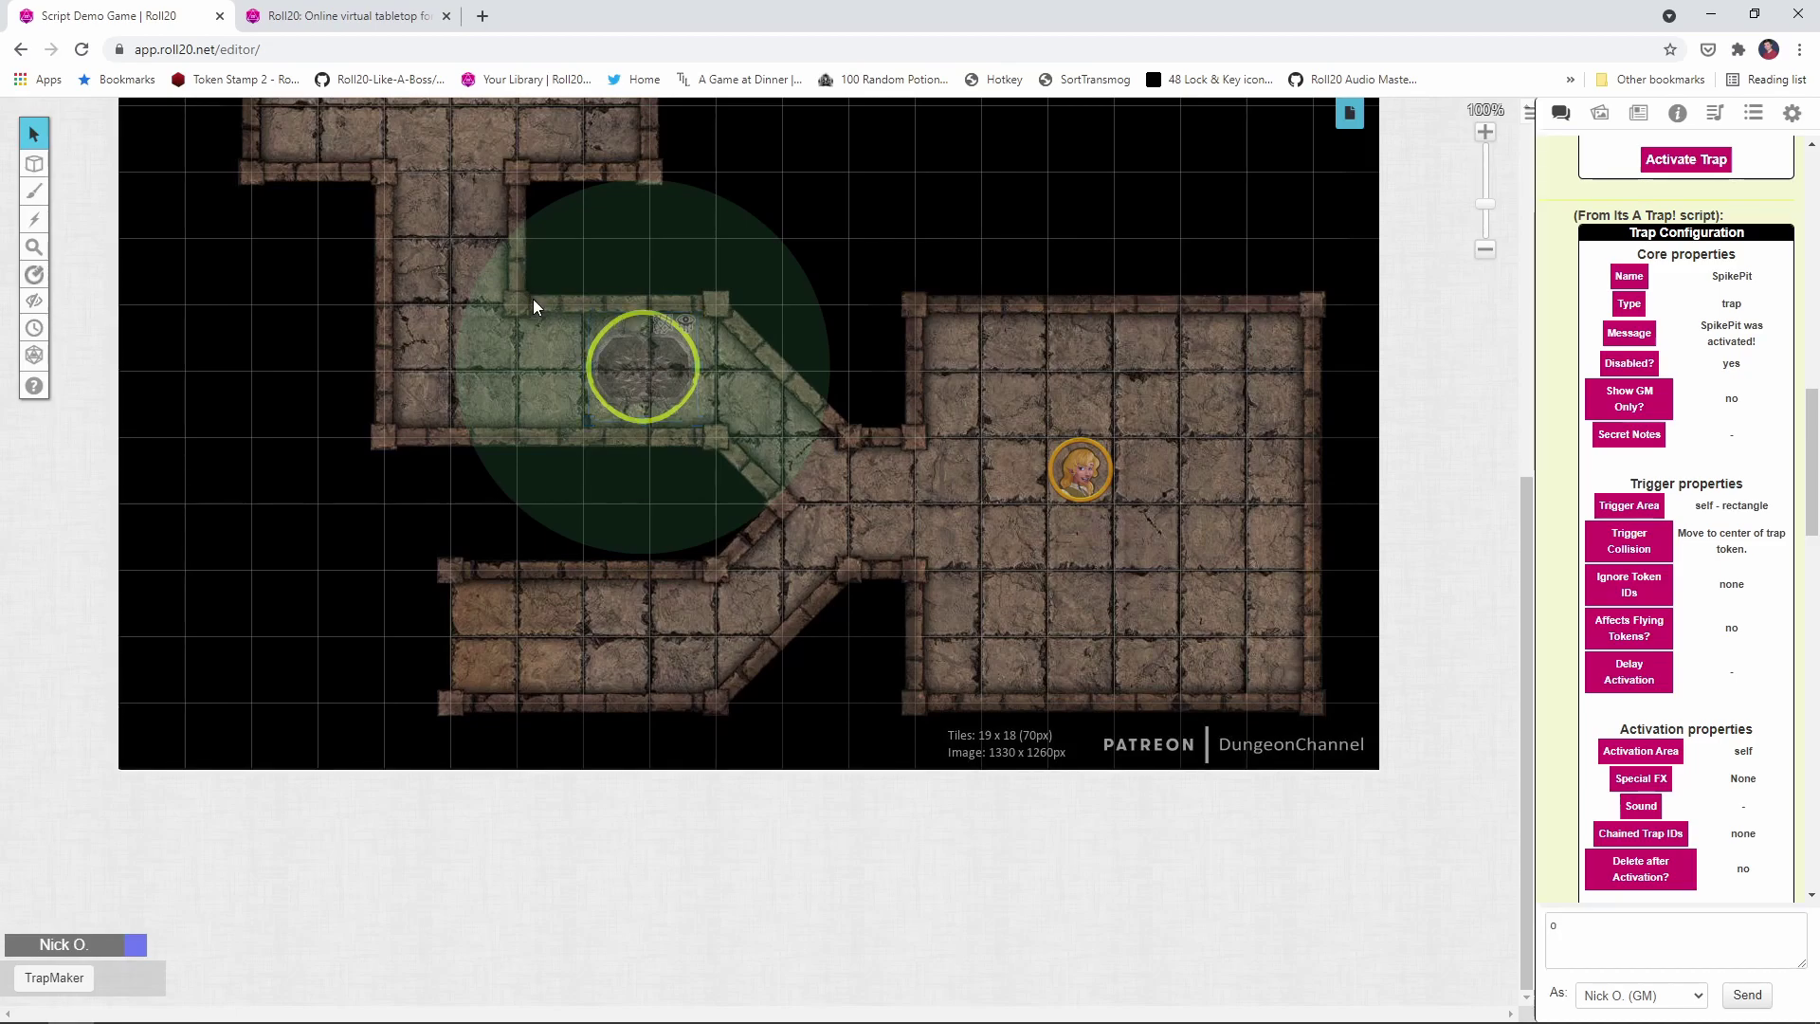
pyautogui.click(635, 311)
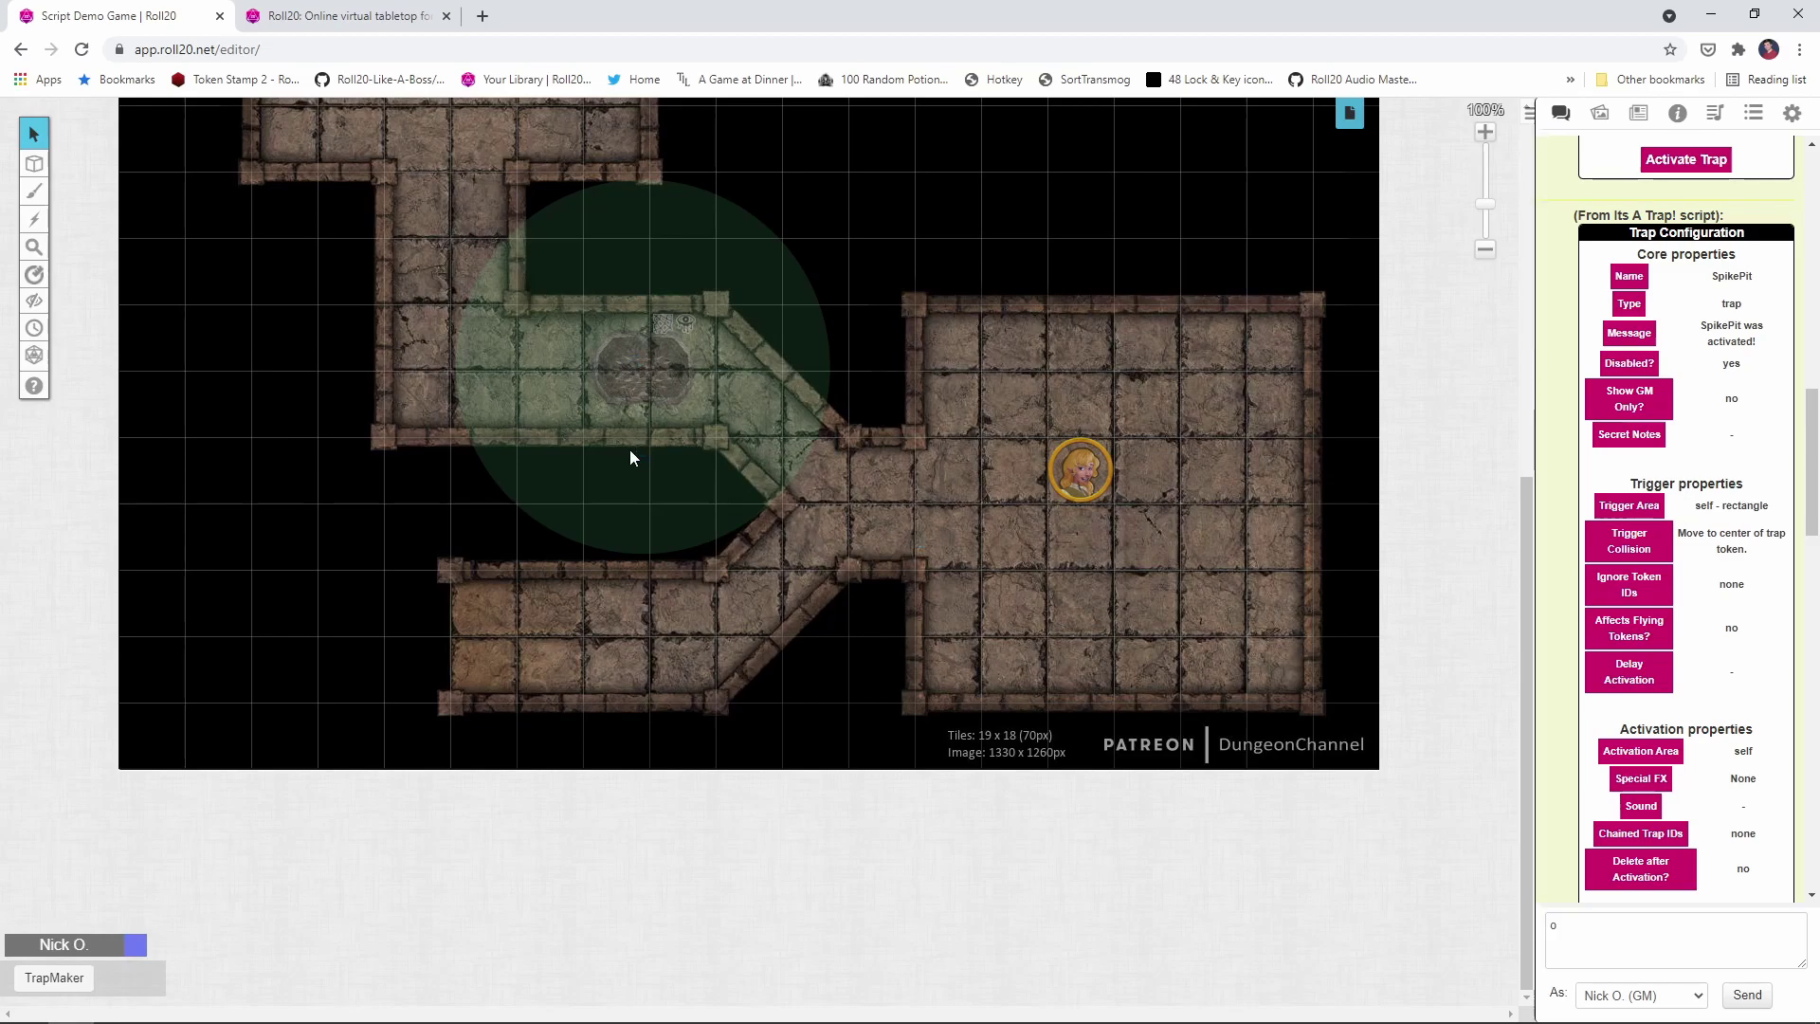
# Step: Bring up the pit trap's configuration with the TrapMaker macro and set its Passive Perception DC to 18
pyautogui.click(658, 357)
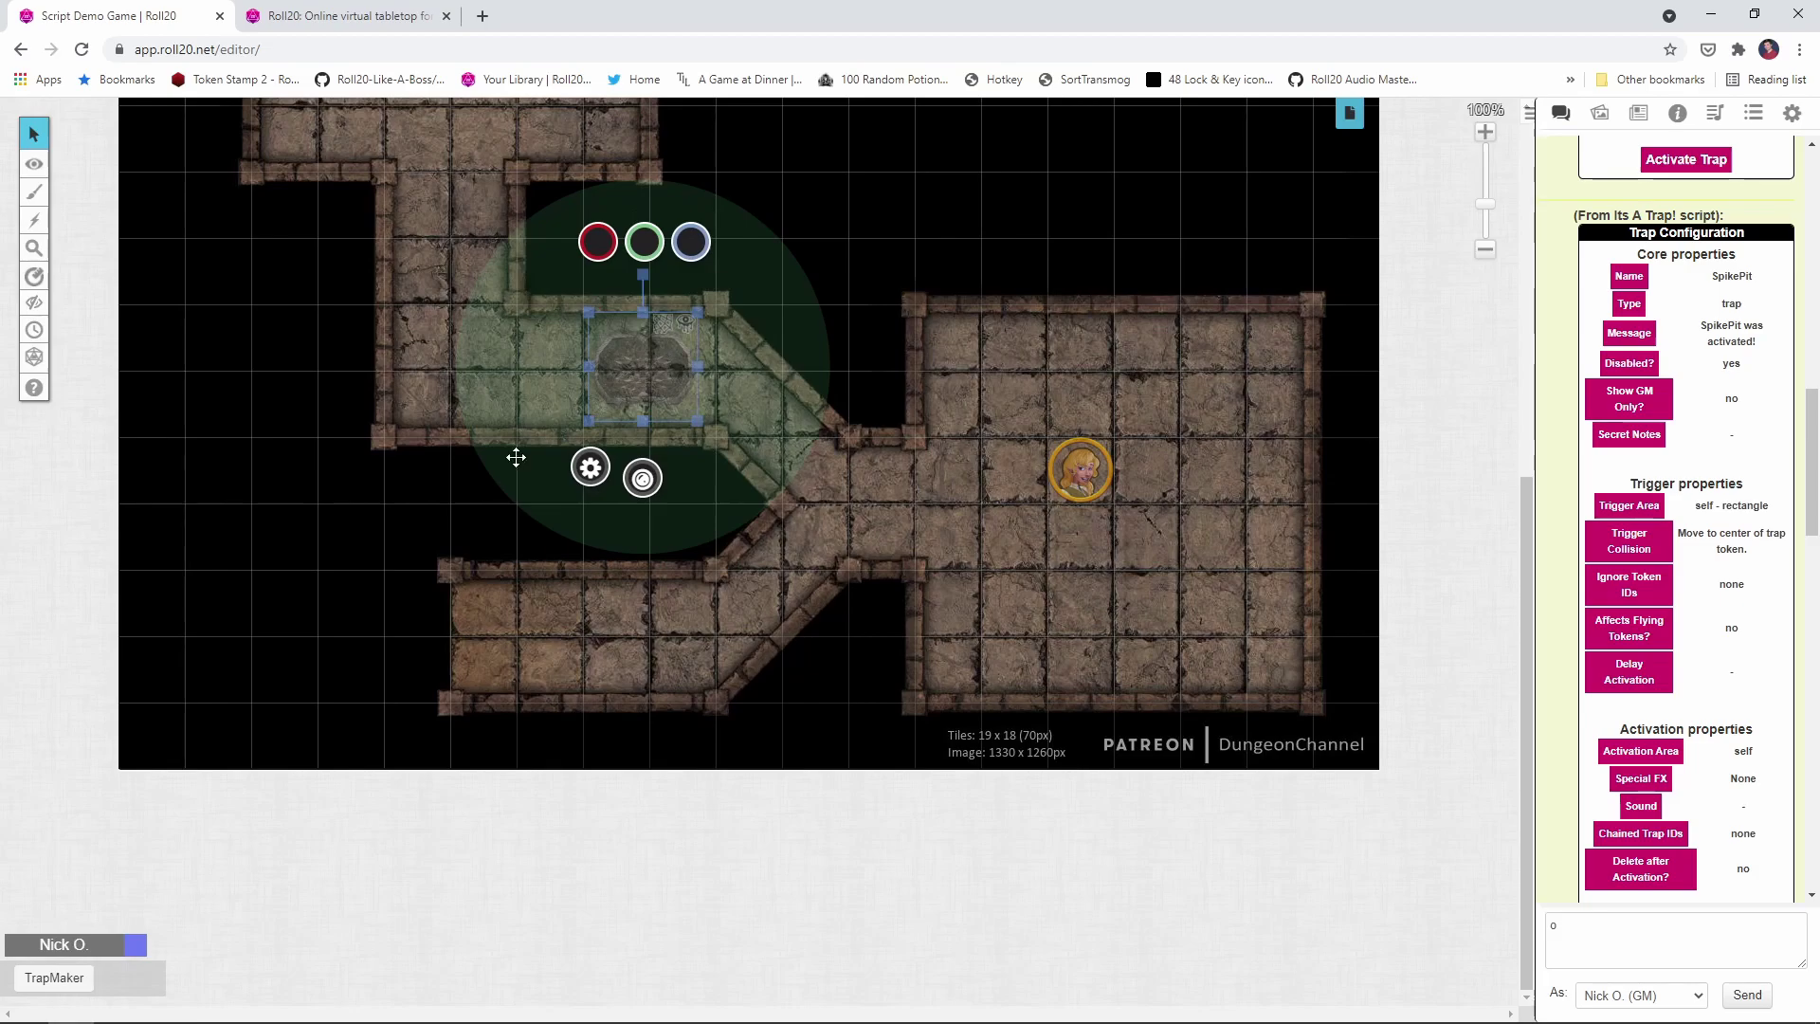
pyautogui.click(68, 976)
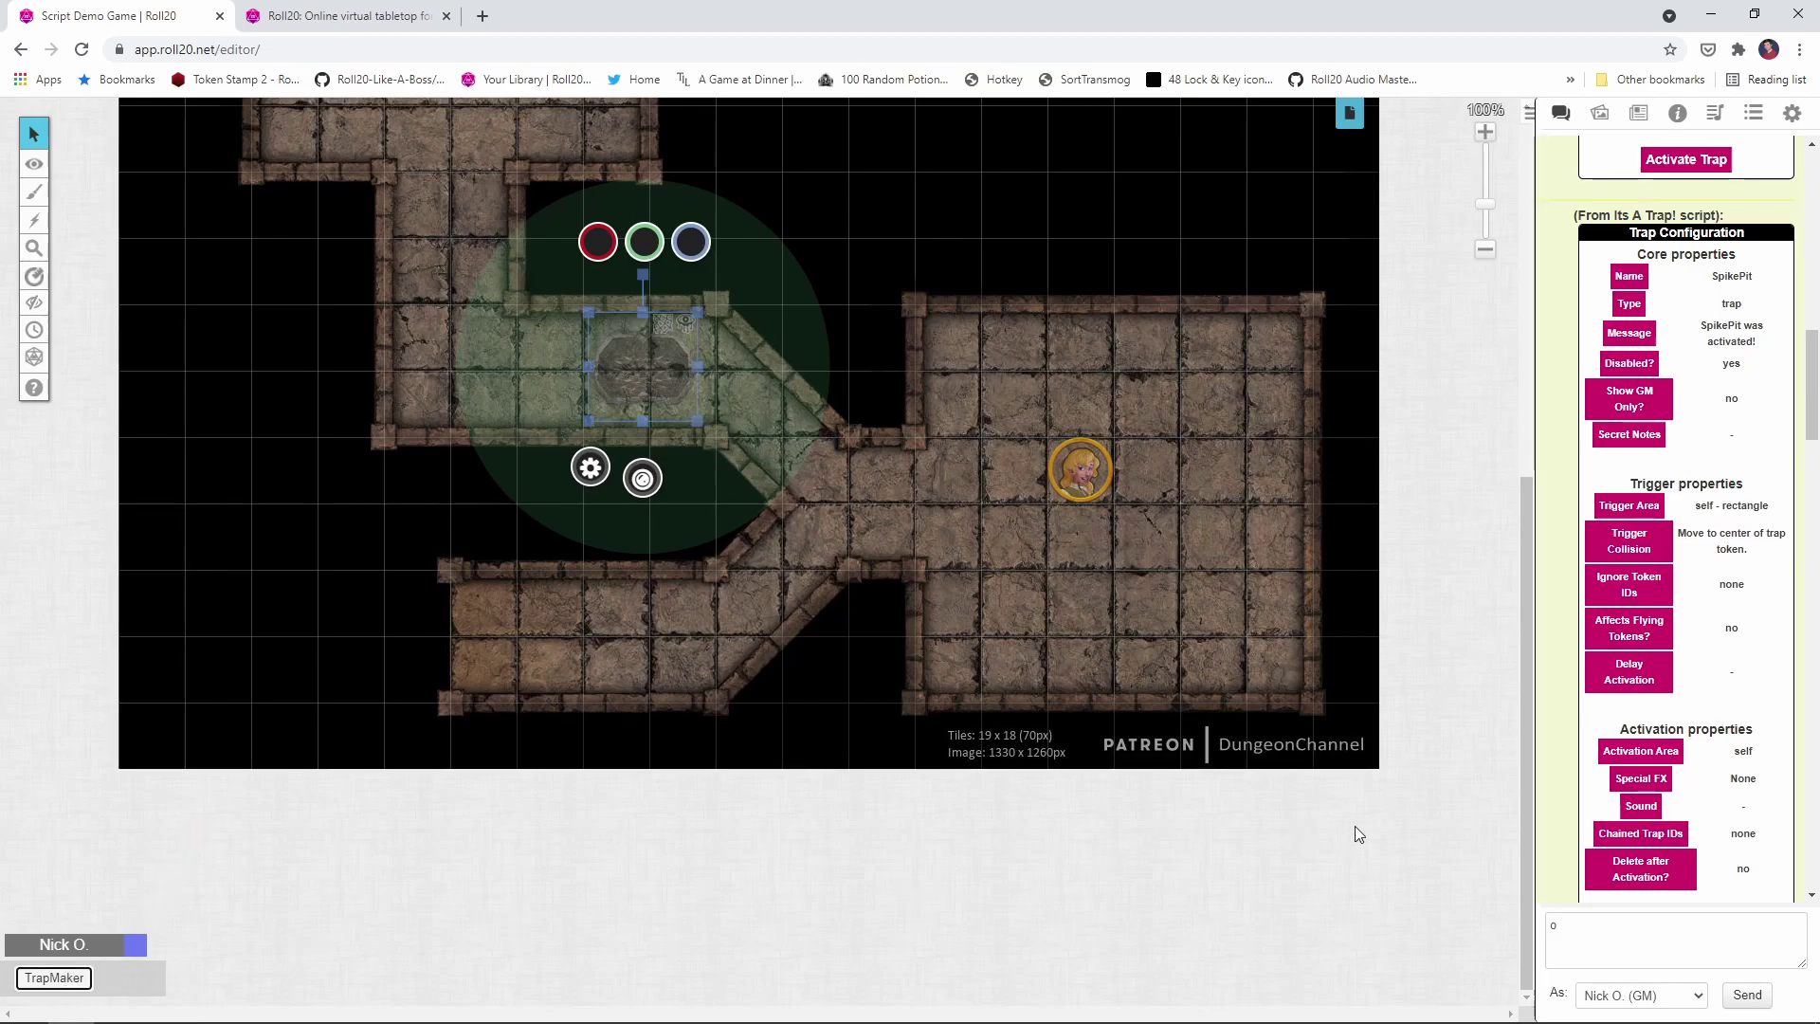
pyautogui.scroll(-5, 1697, 623)
pyautogui.scroll(-10, 1697, 622)
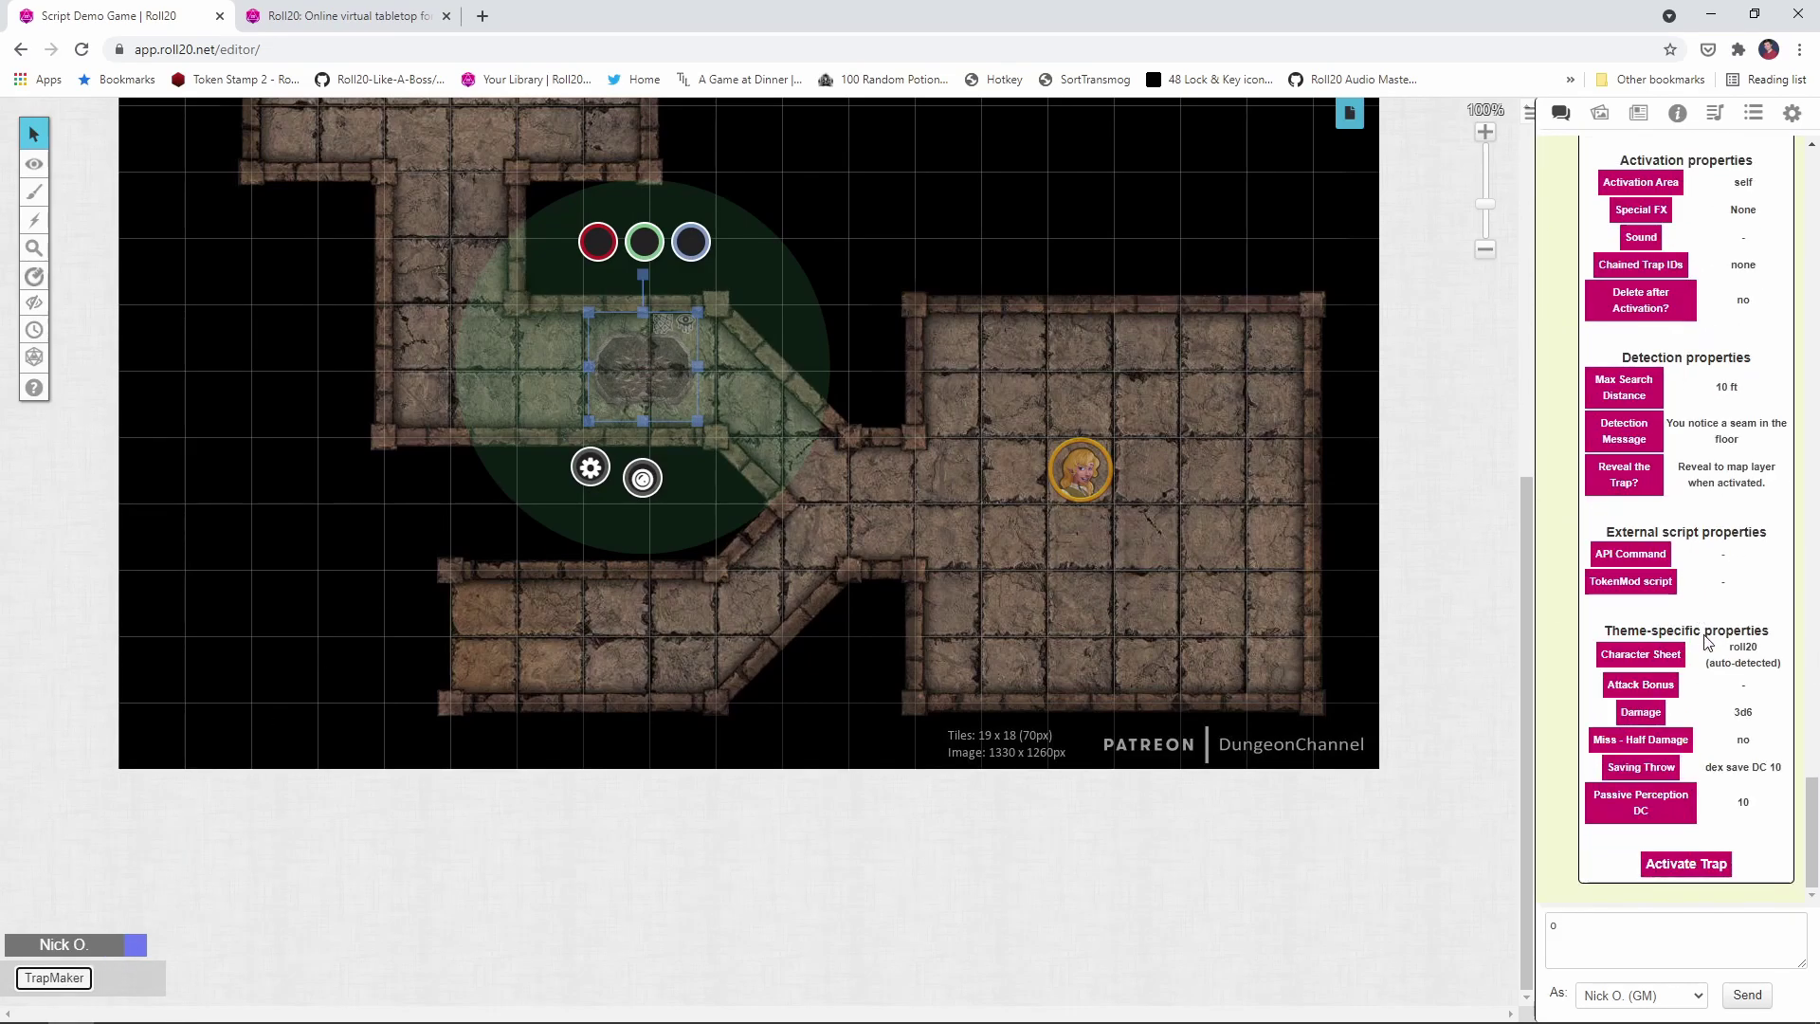
pyautogui.click(1634, 807)
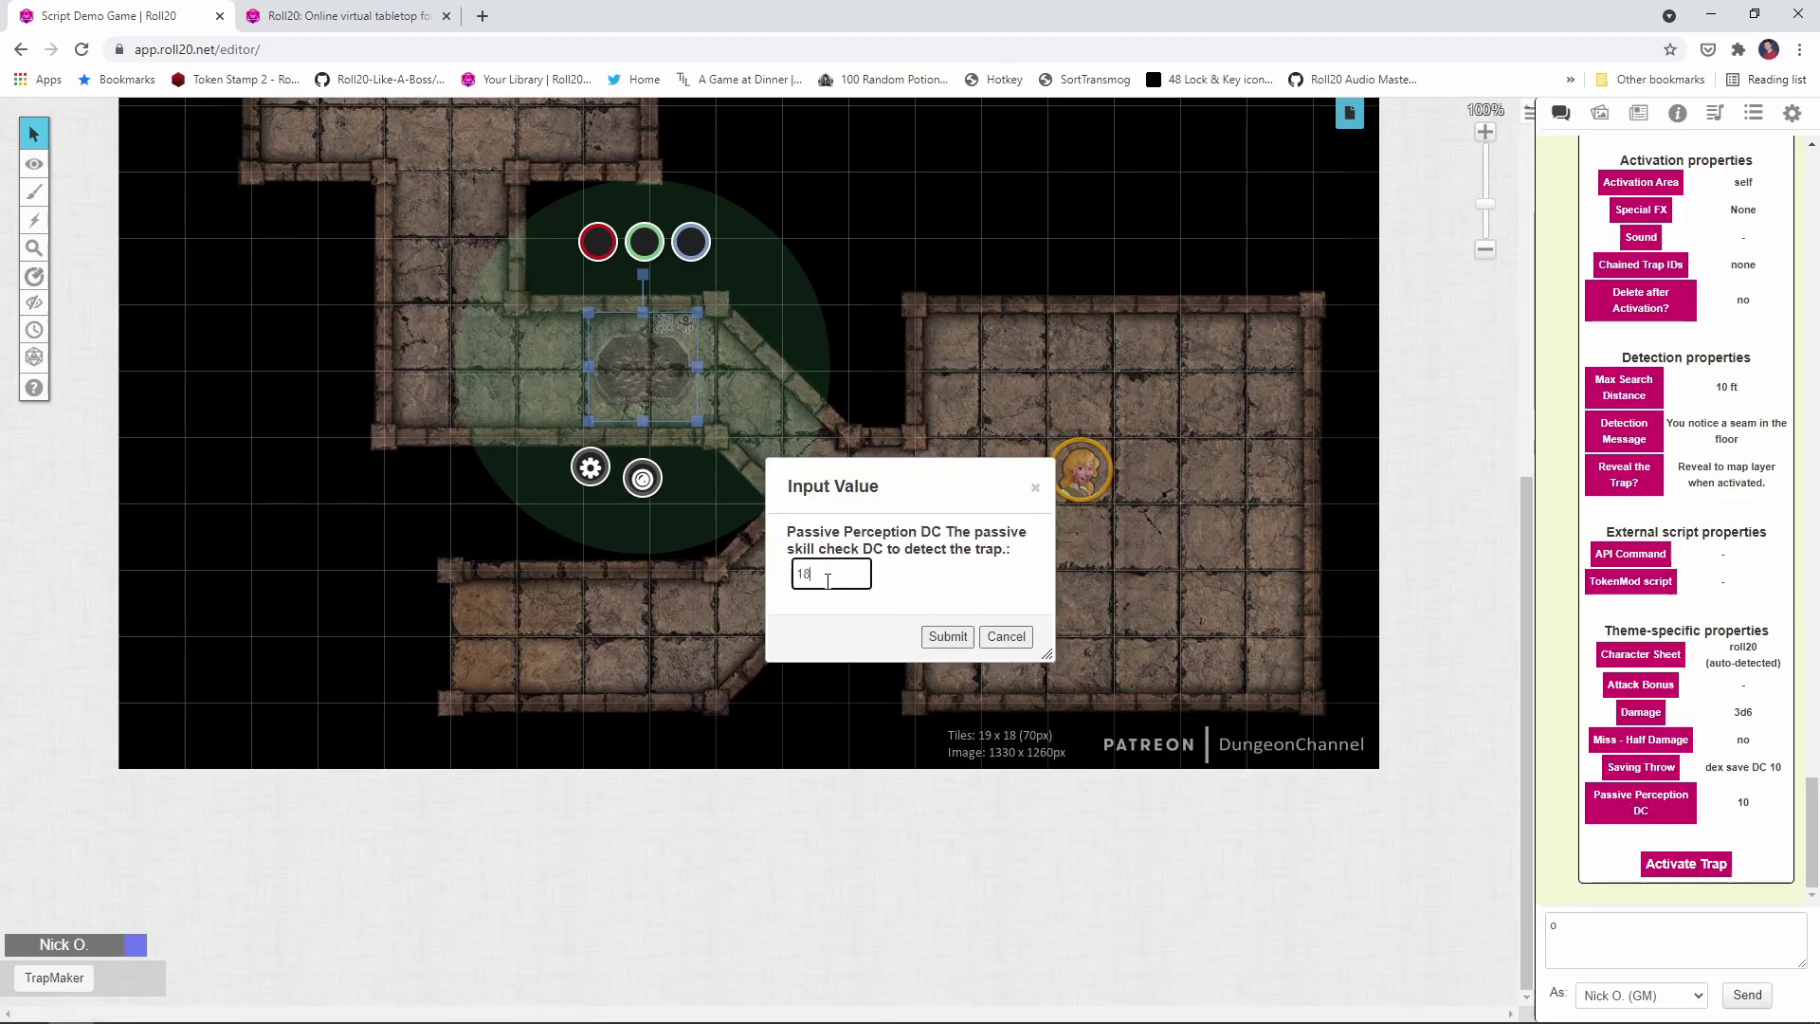
pyautogui.click(948, 637)
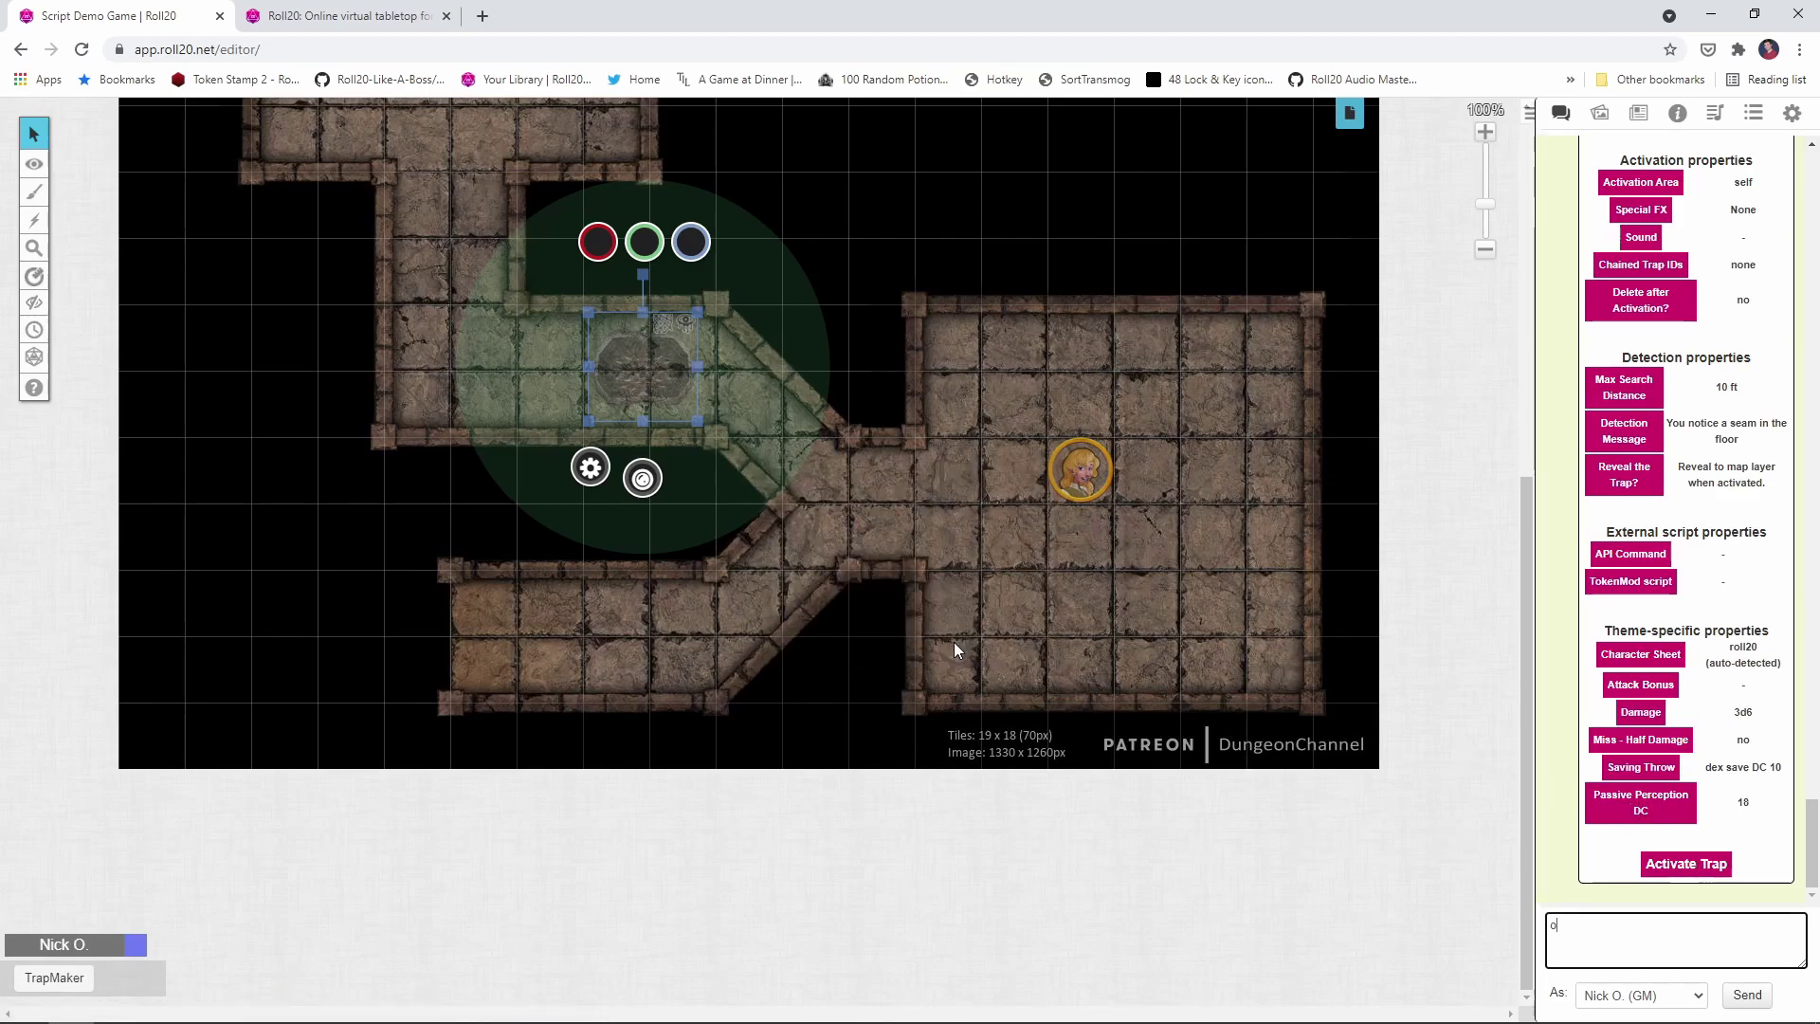
# Step: Check the Passive Wisdom (Perception) score on the character token's sheet, and close the sheet
pyautogui.click(1069, 476)
pyautogui.doubleClick(1069, 476)
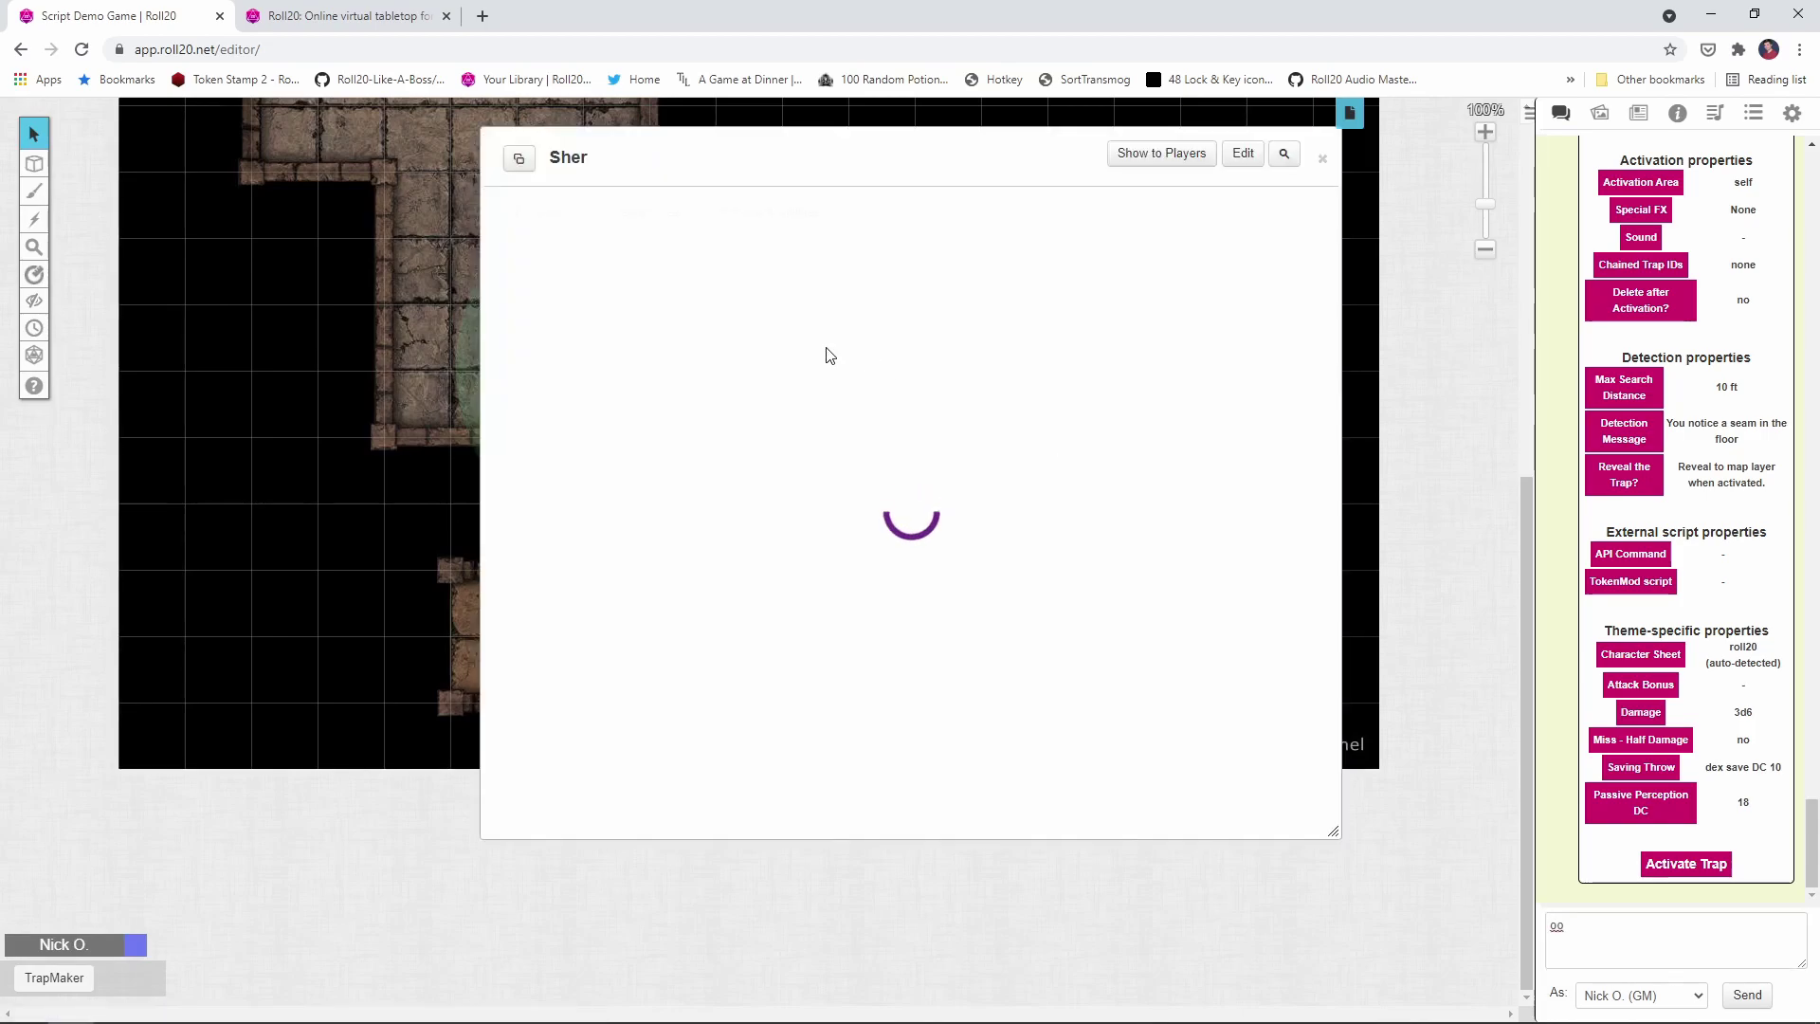
pyautogui.scroll(-5, 664, 612)
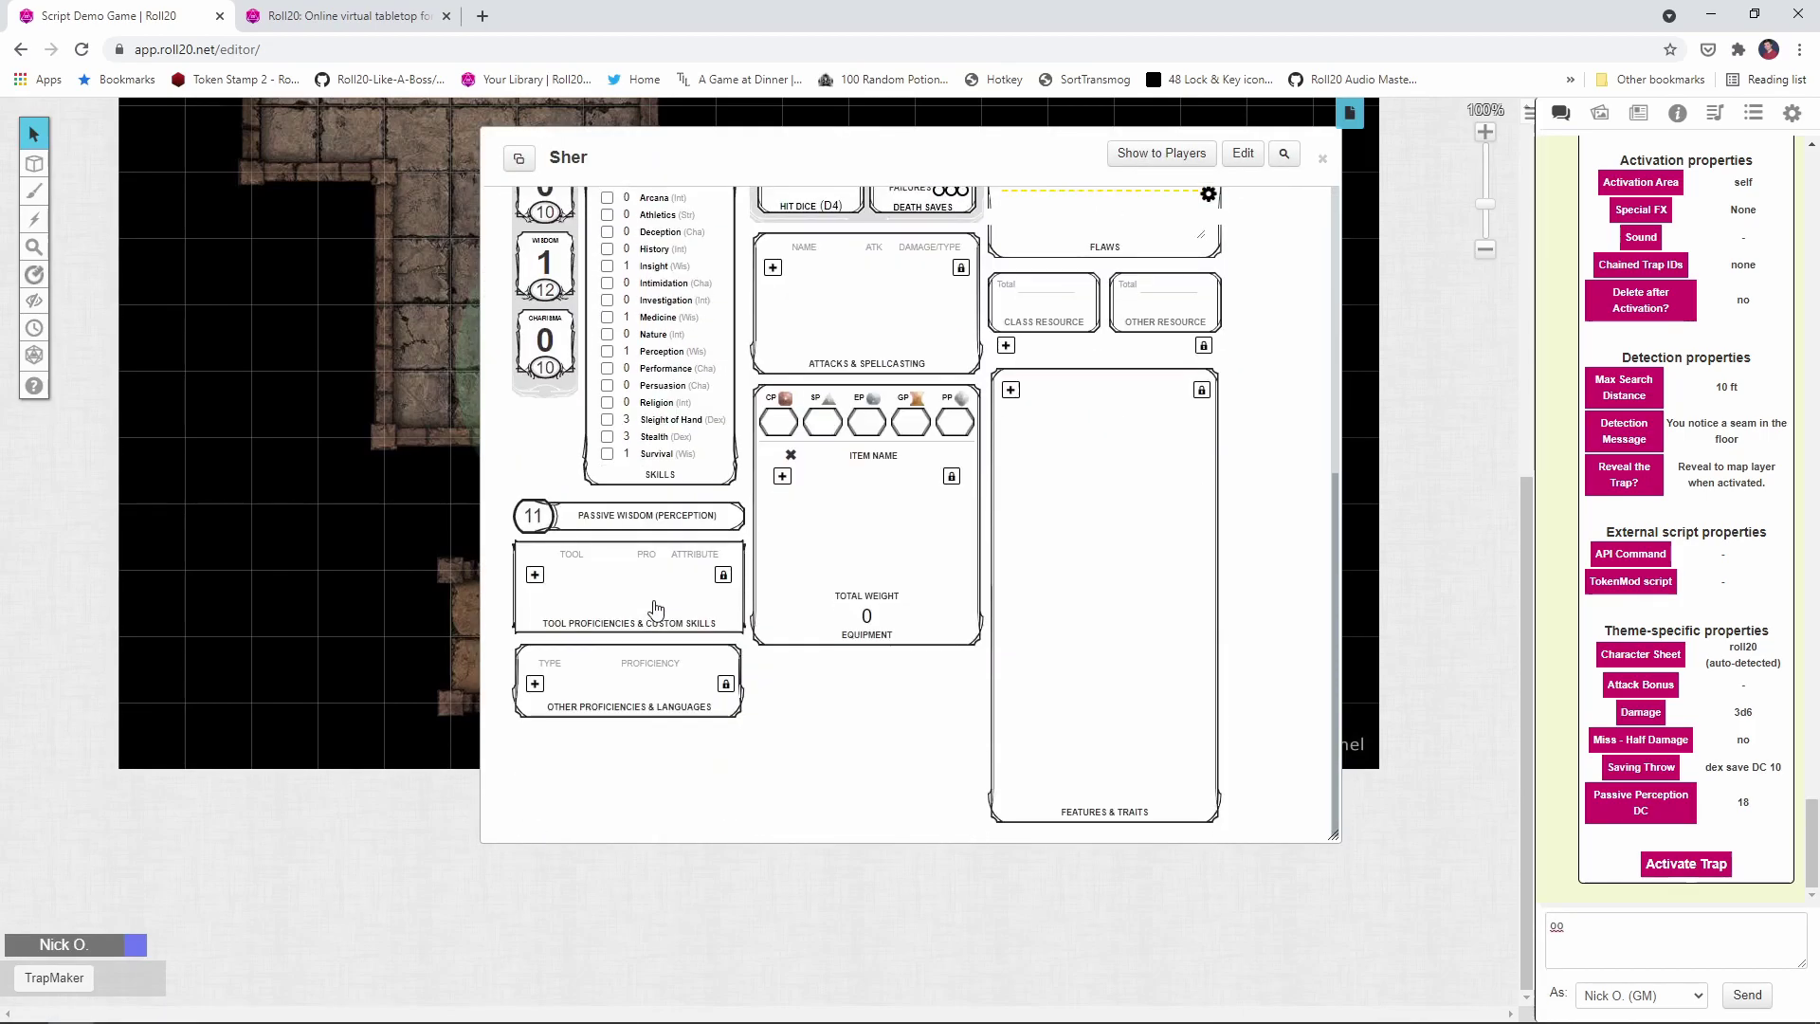
pyautogui.click(1324, 159)
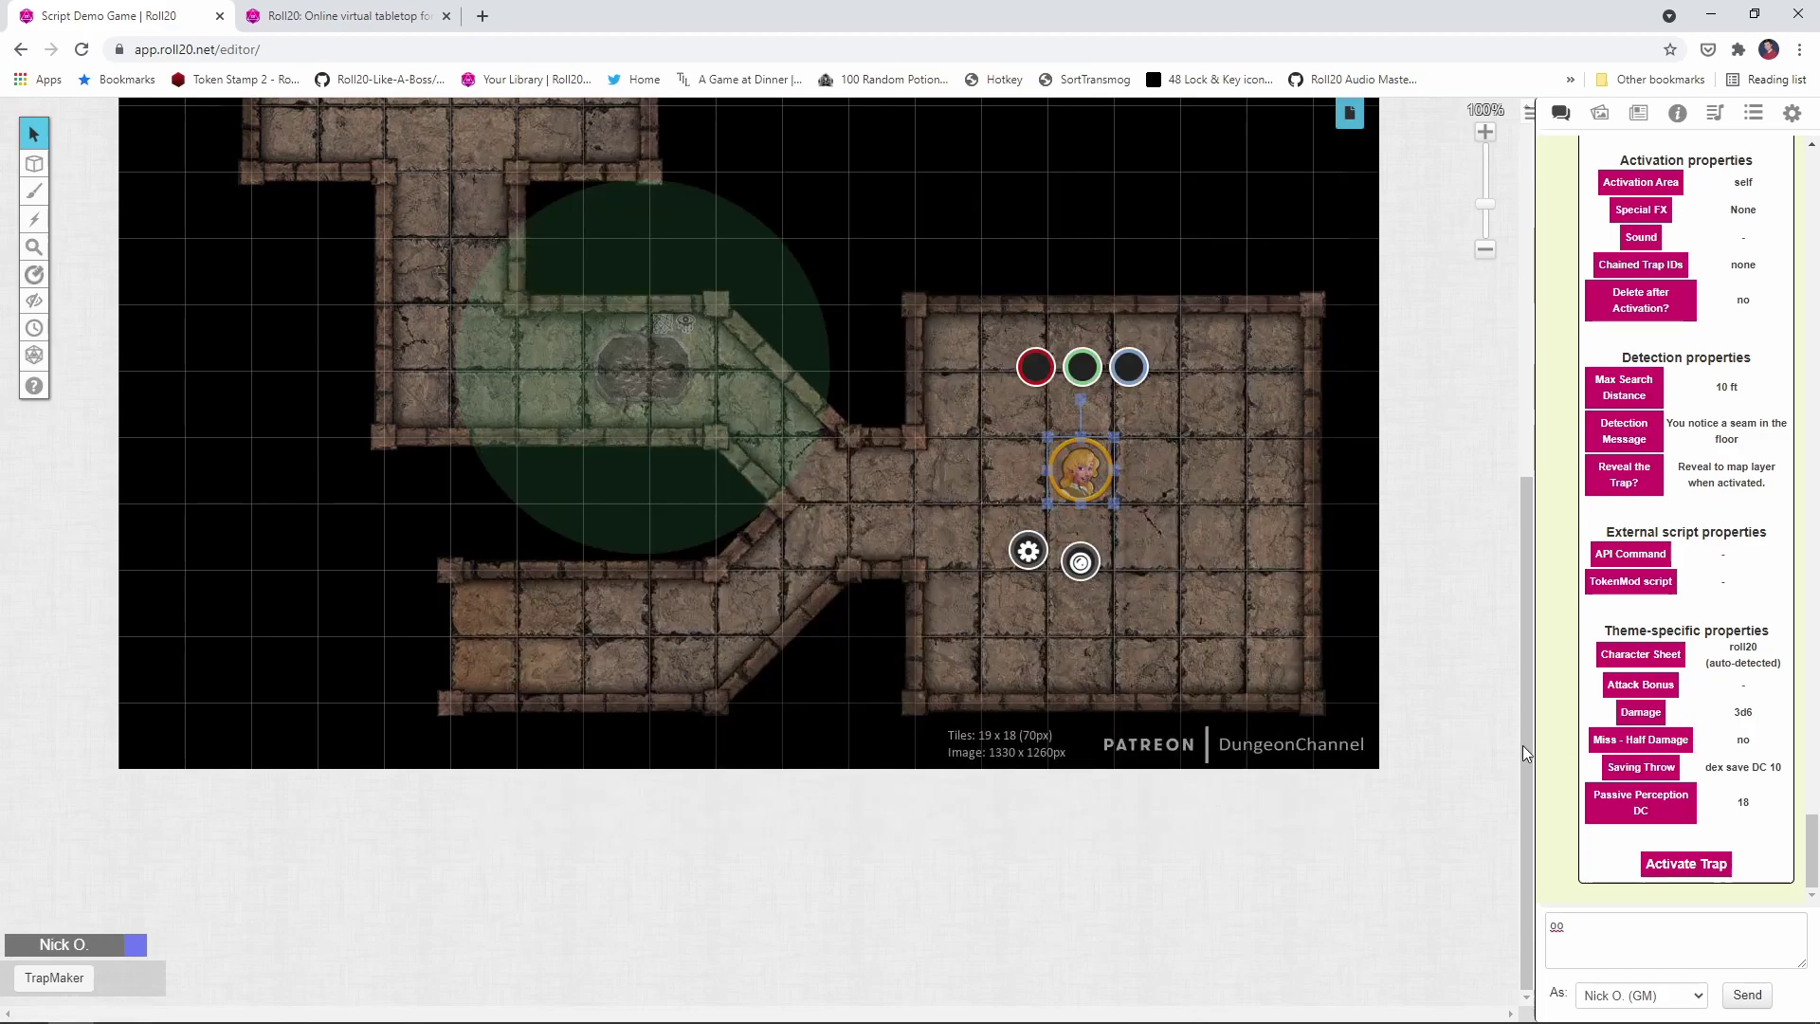
# Step: Set the trap's saving throw to dex with a save DC of 16, and Hide Save Result to no
pyautogui.click(1656, 777)
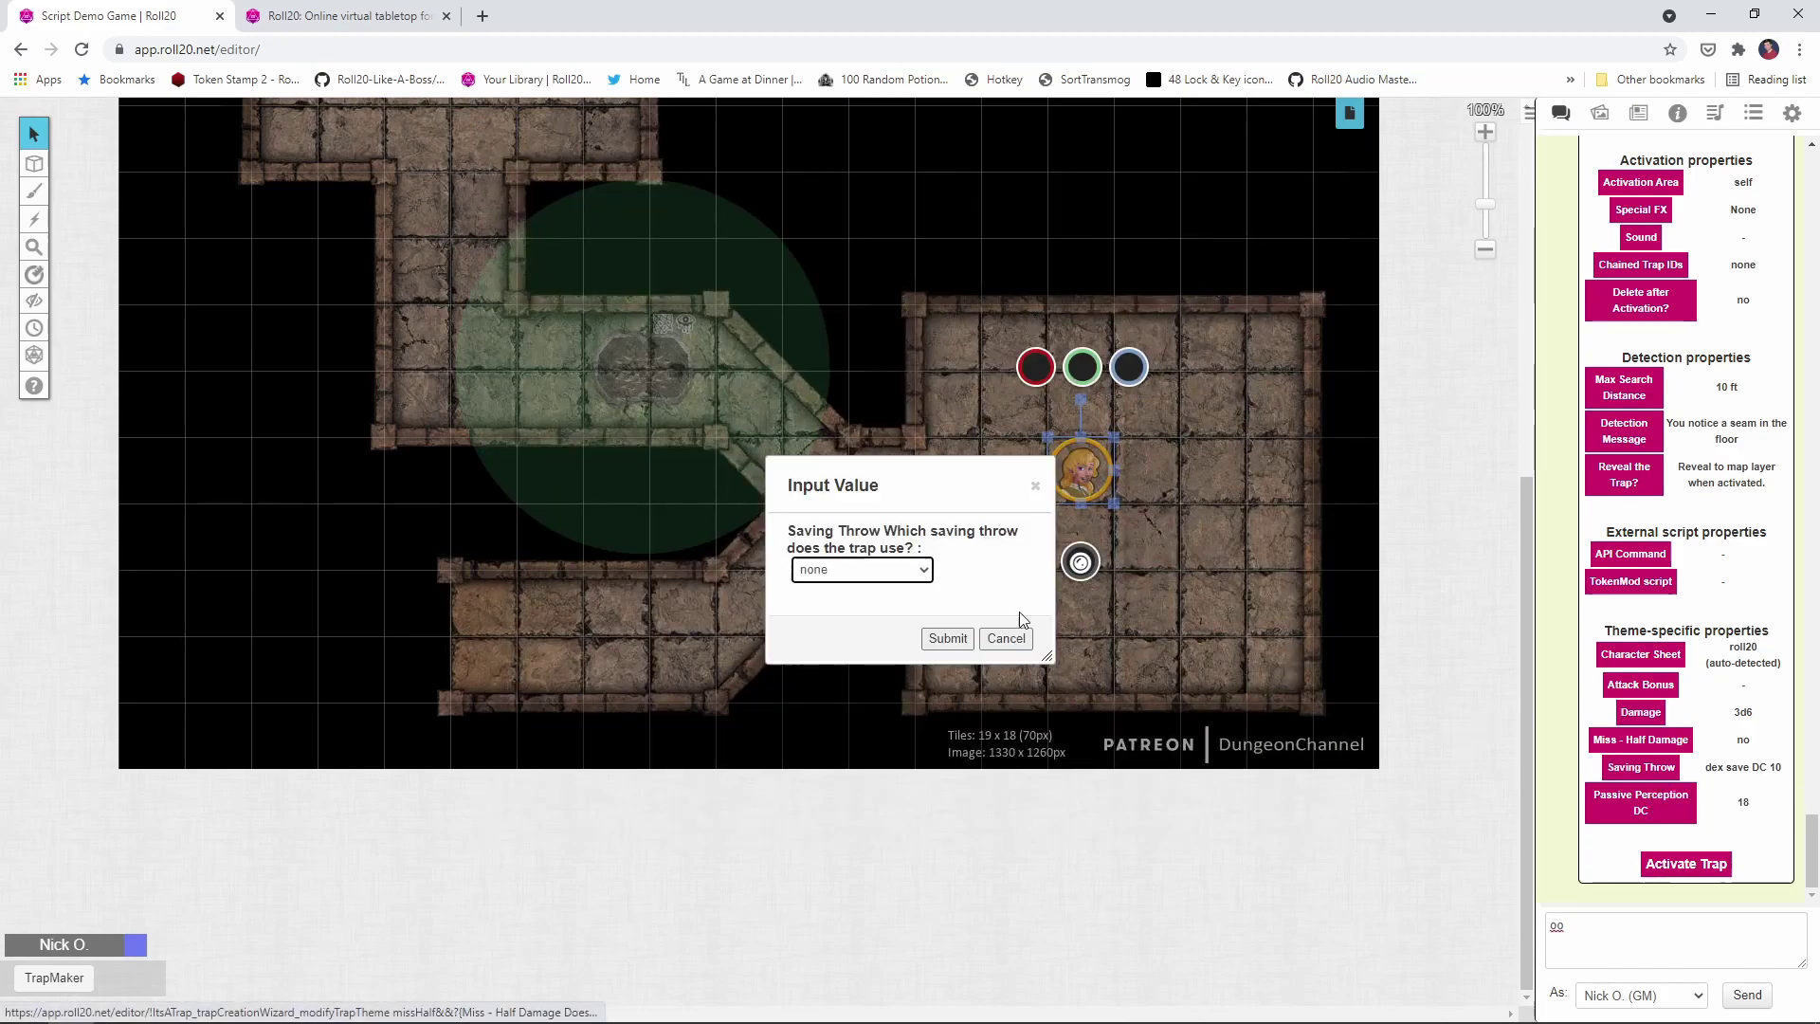
pyautogui.click(851, 569)
pyautogui.click(848, 623)
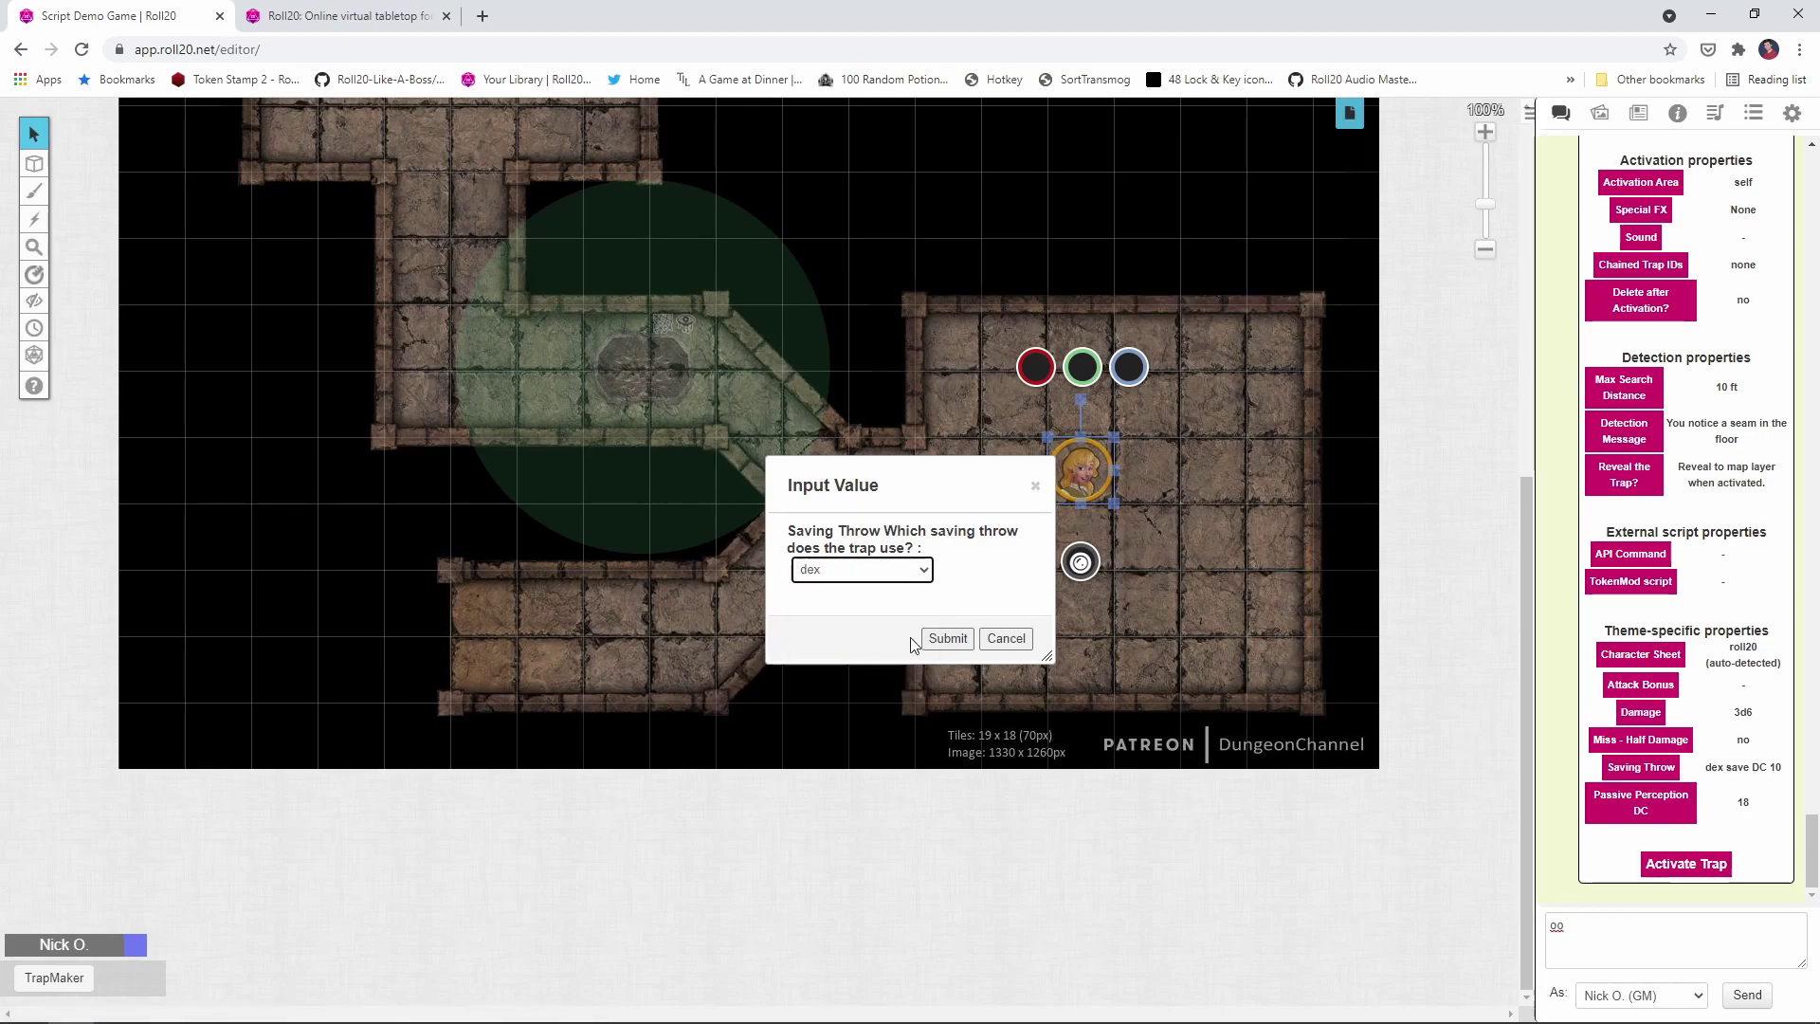
pyautogui.click(947, 638)
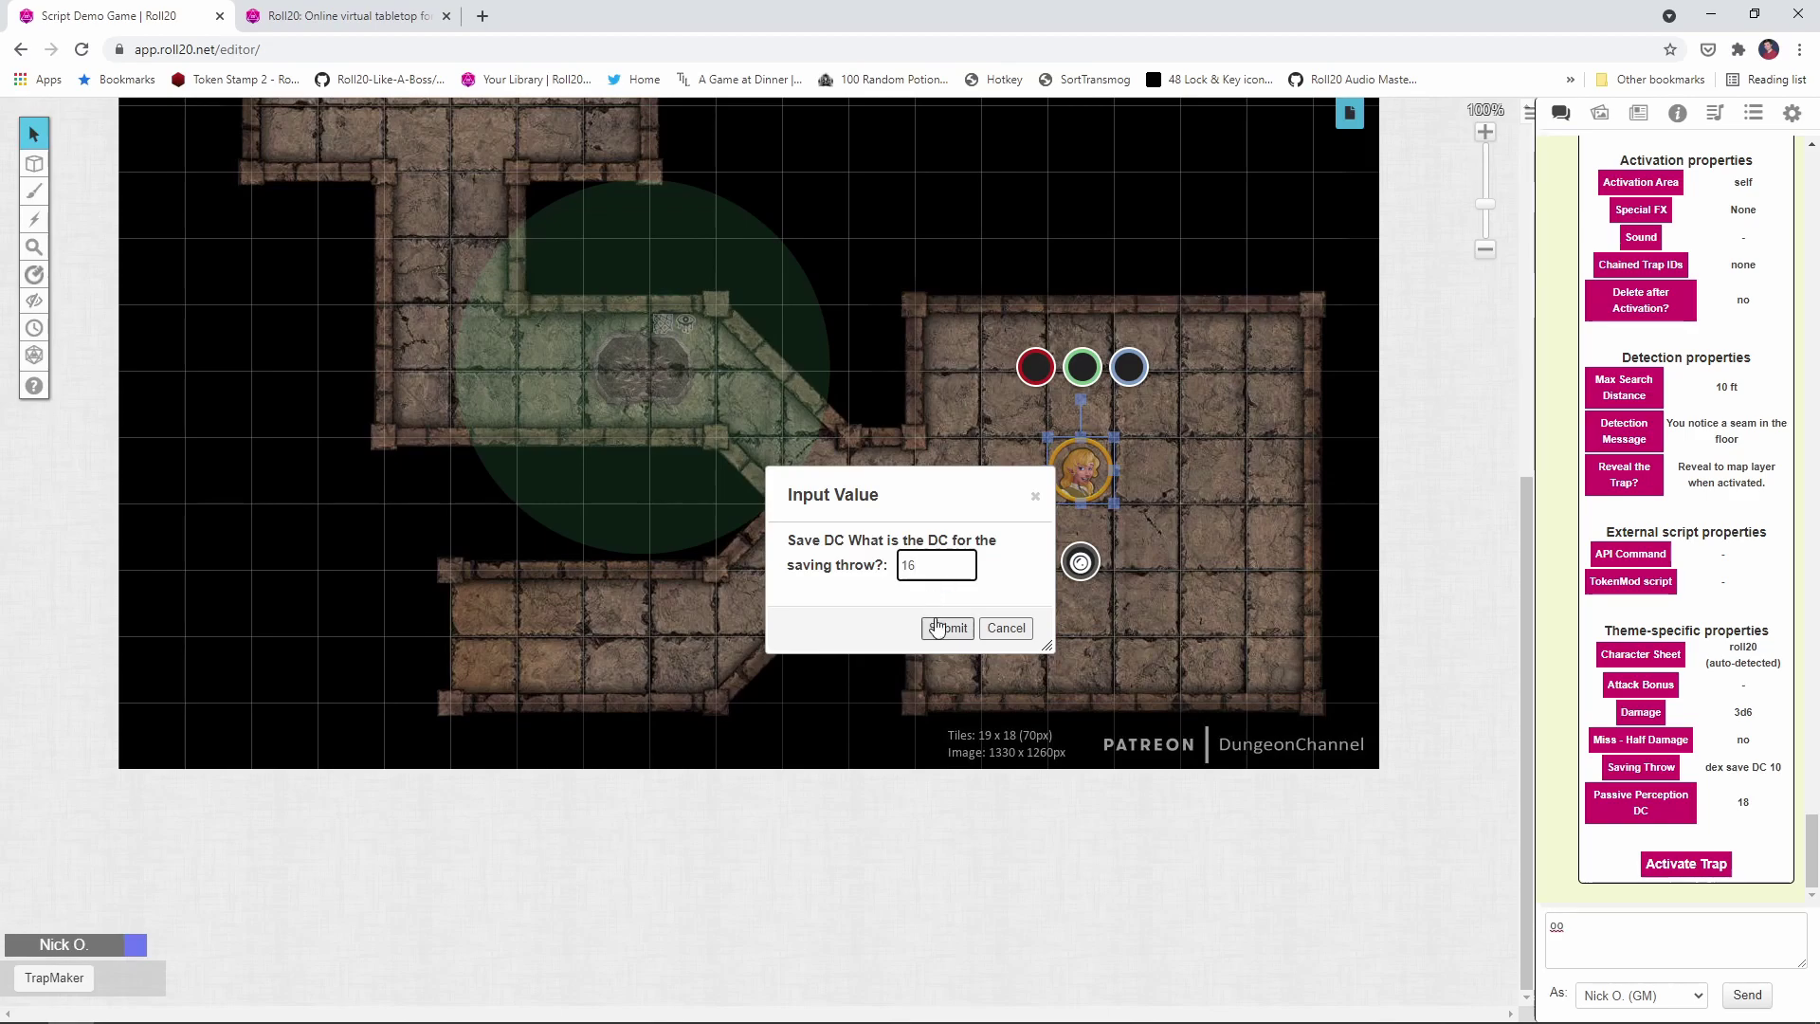
pyautogui.click(940, 628)
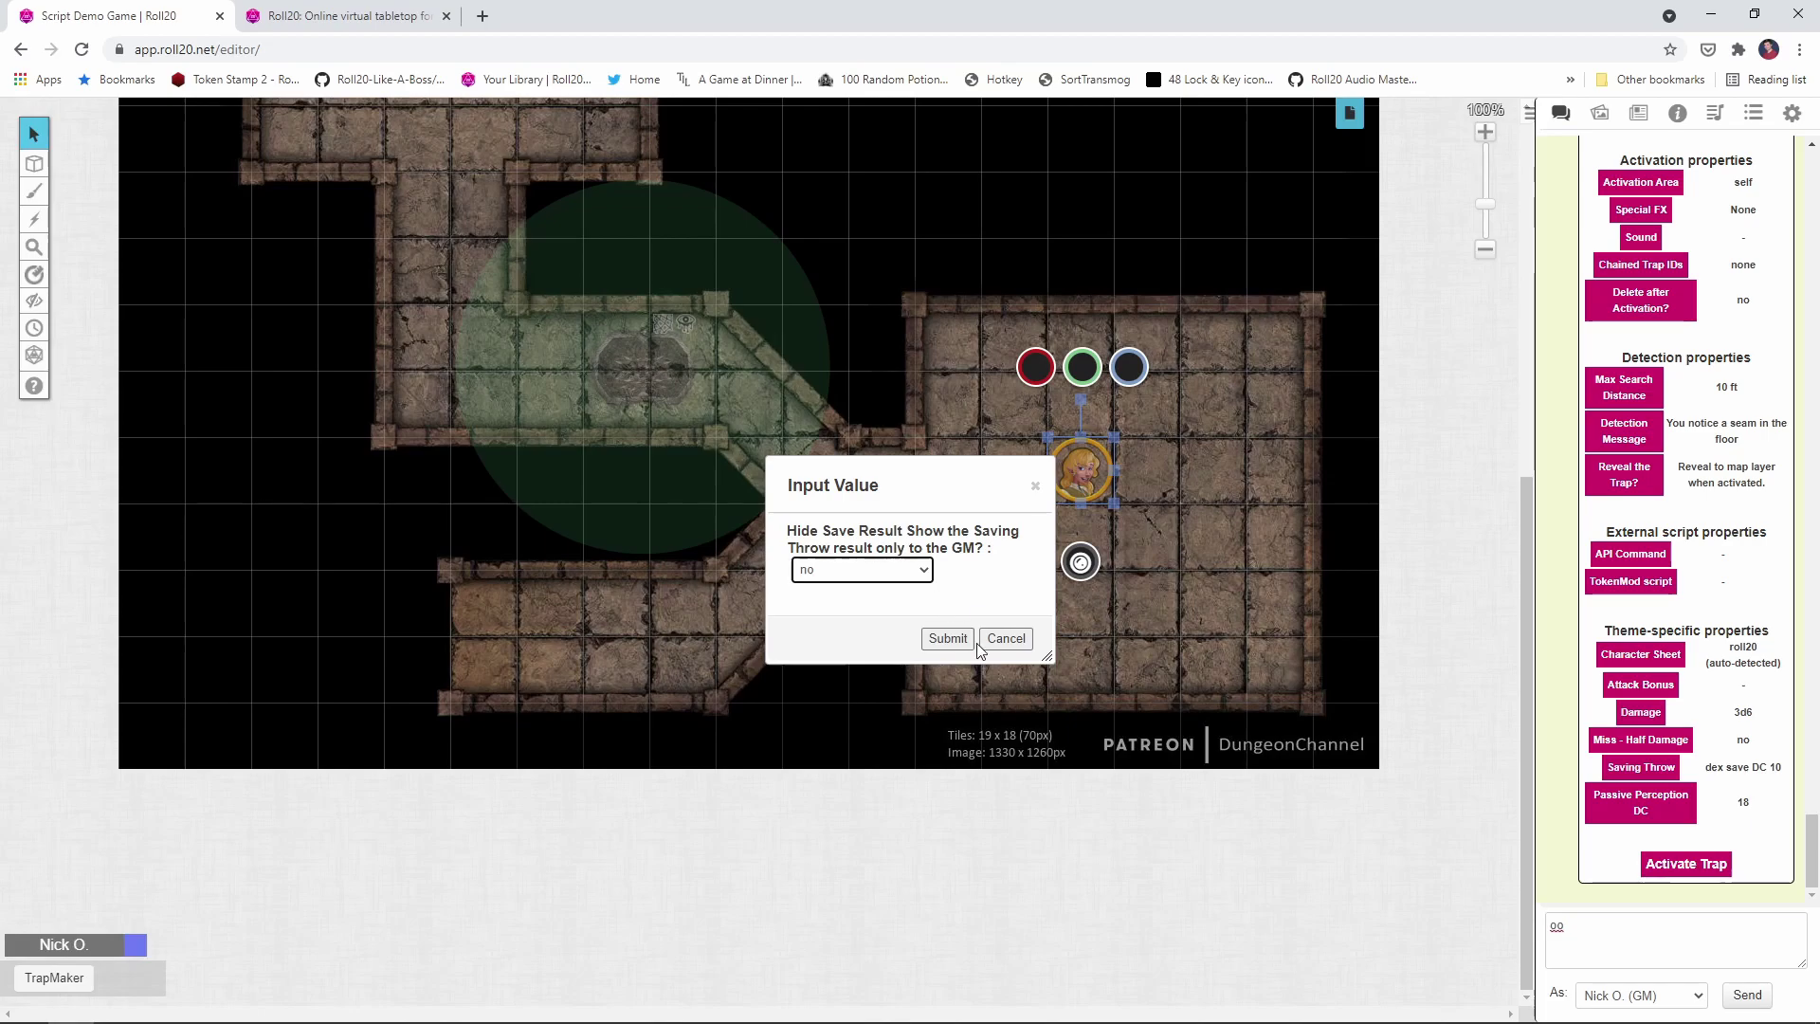
pyautogui.click(941, 640)
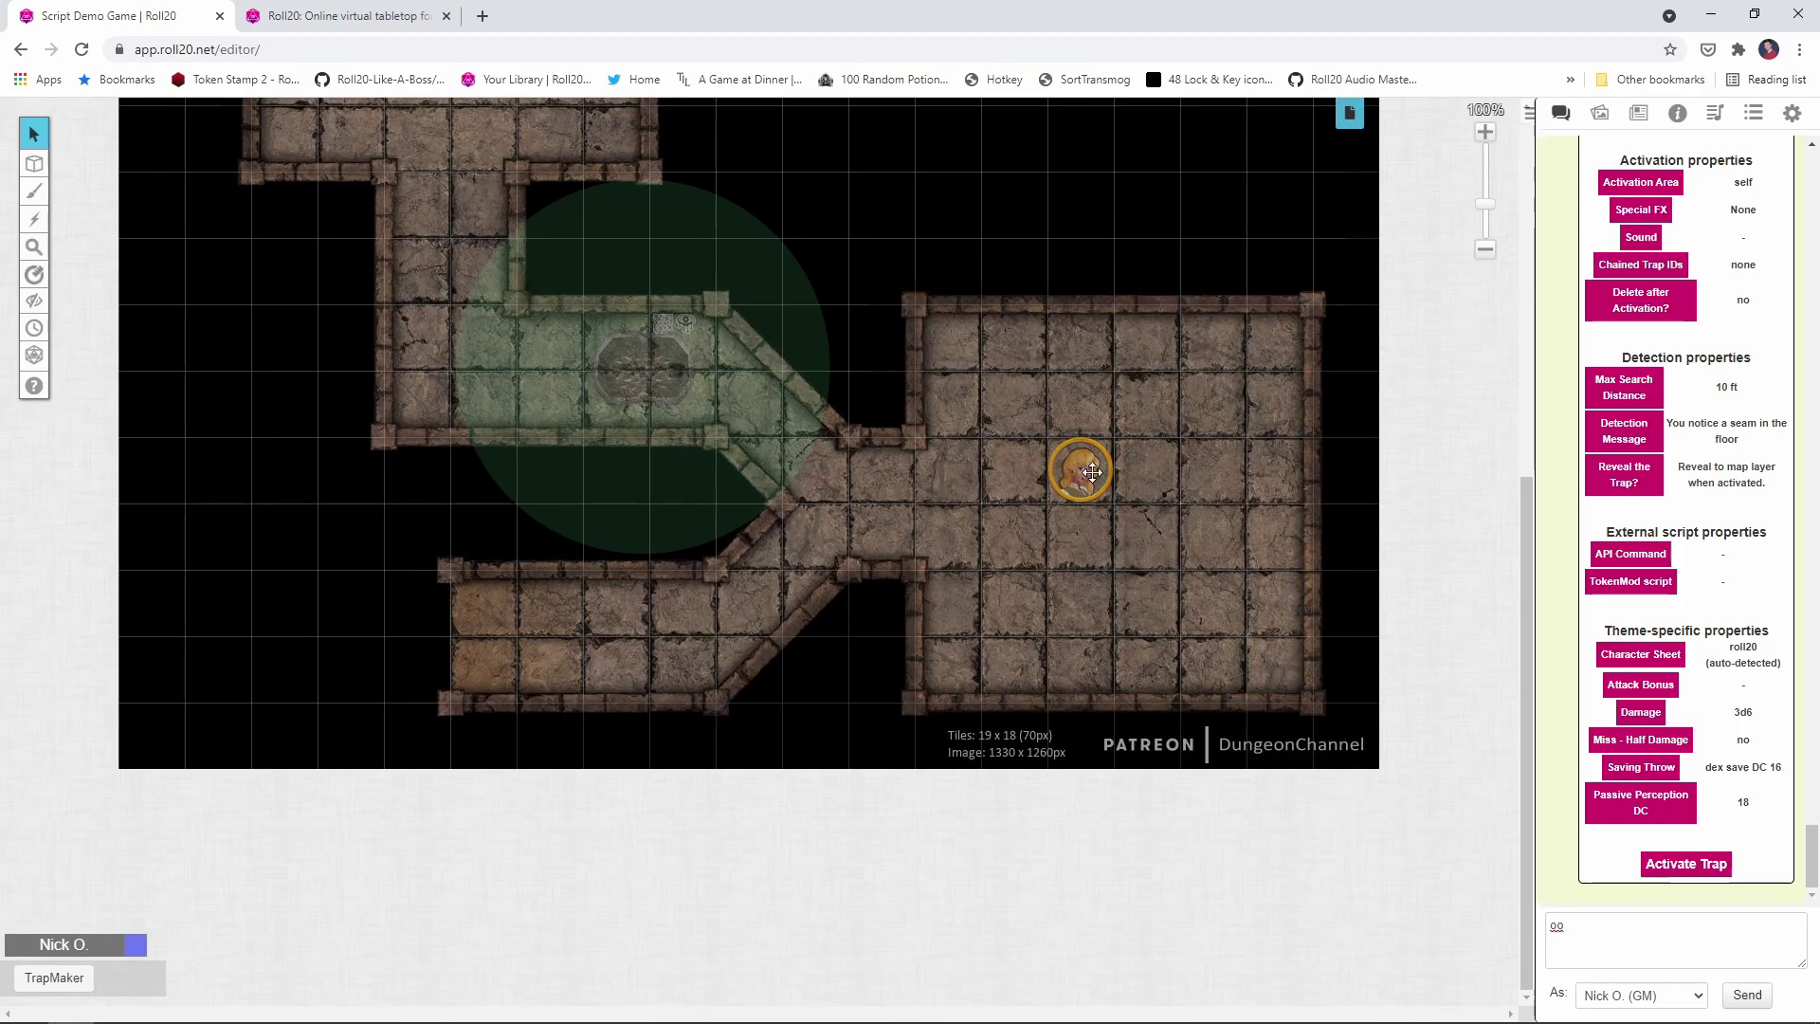
# Step: Trigger the trap by moving the character token from the eastern room onto the pit, and inspect the save and damage rolls
pyautogui.moveTo(1076, 469); pyautogui.dragTo(780, 436)
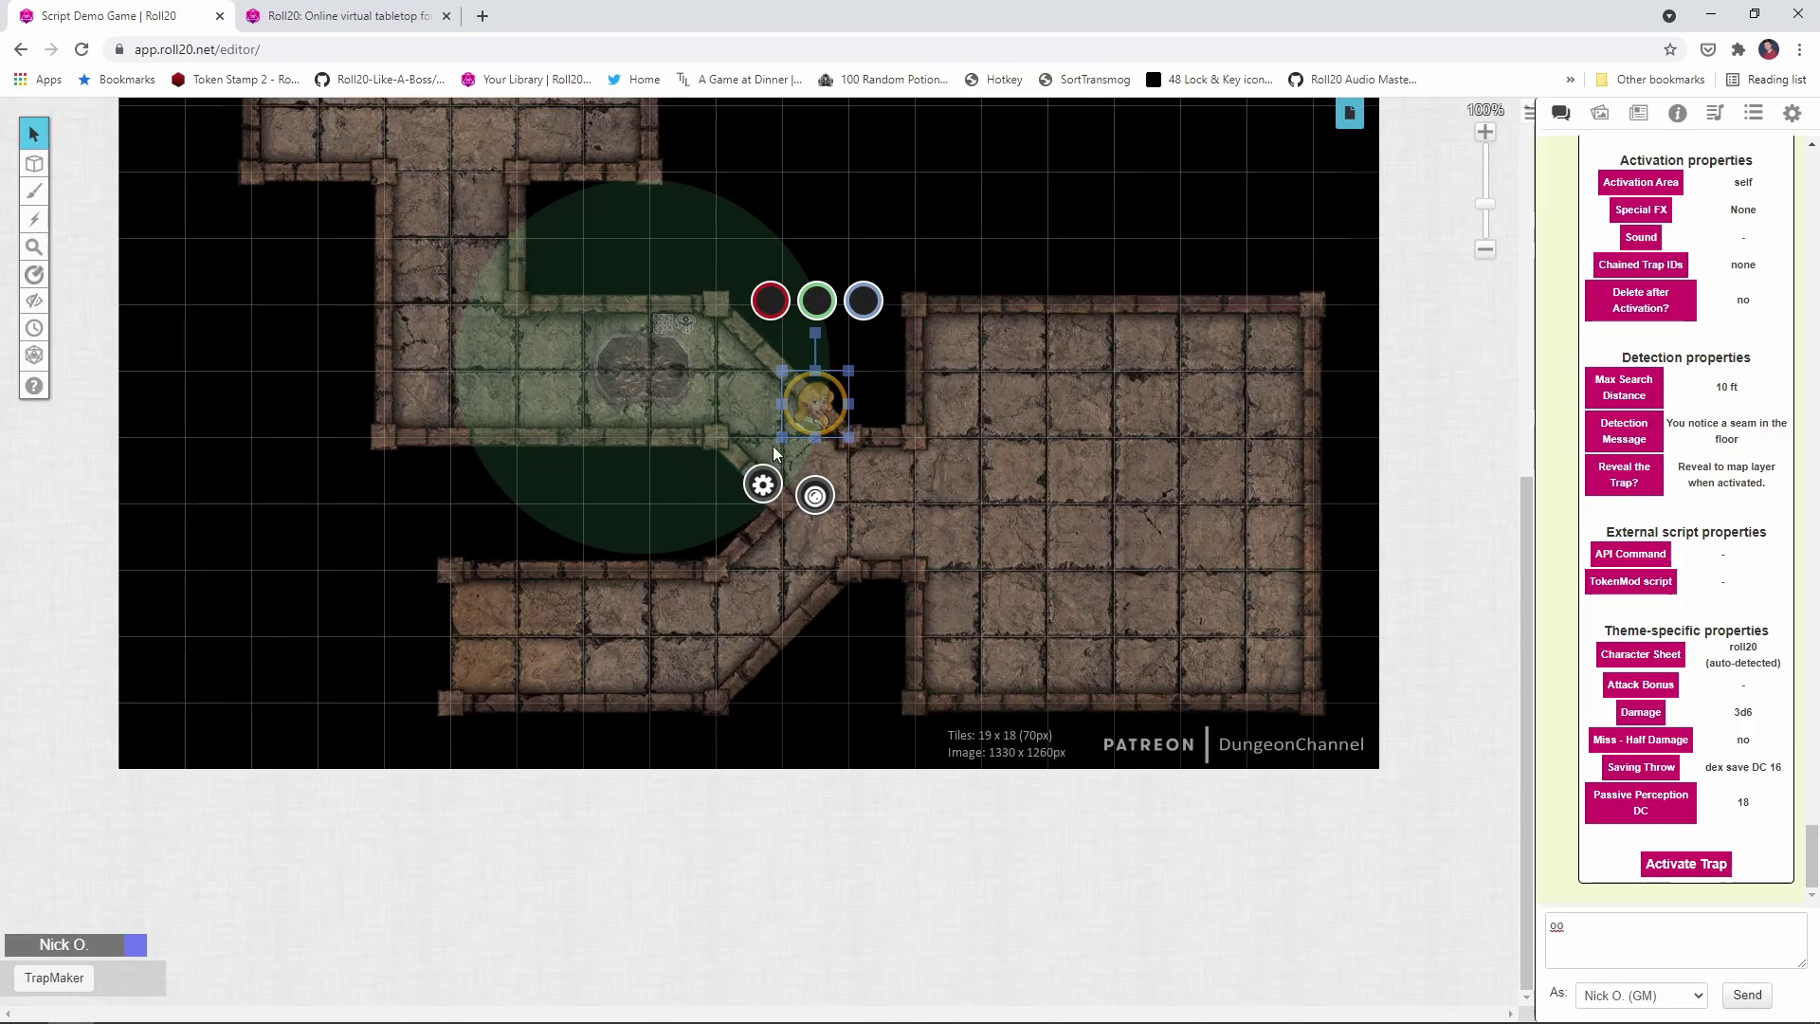
pyautogui.moveTo(808, 414); pyautogui.dragTo(761, 405)
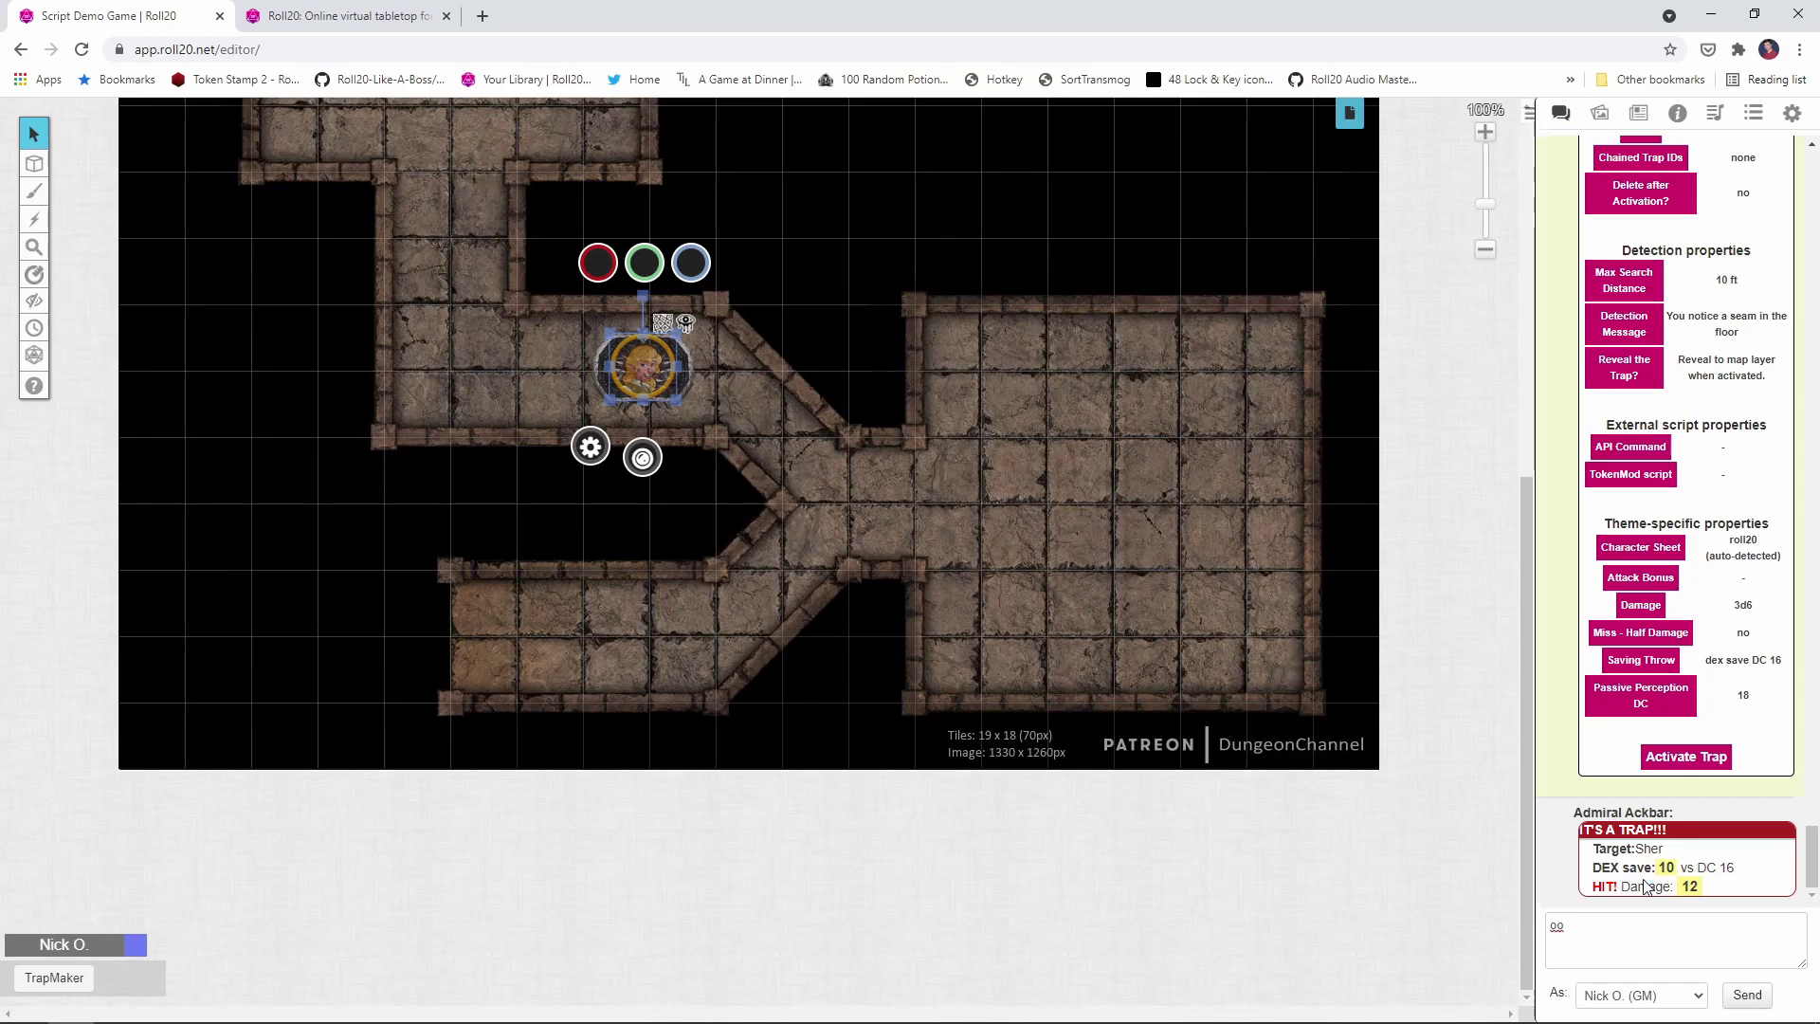
pyautogui.moveTo(1670, 877)
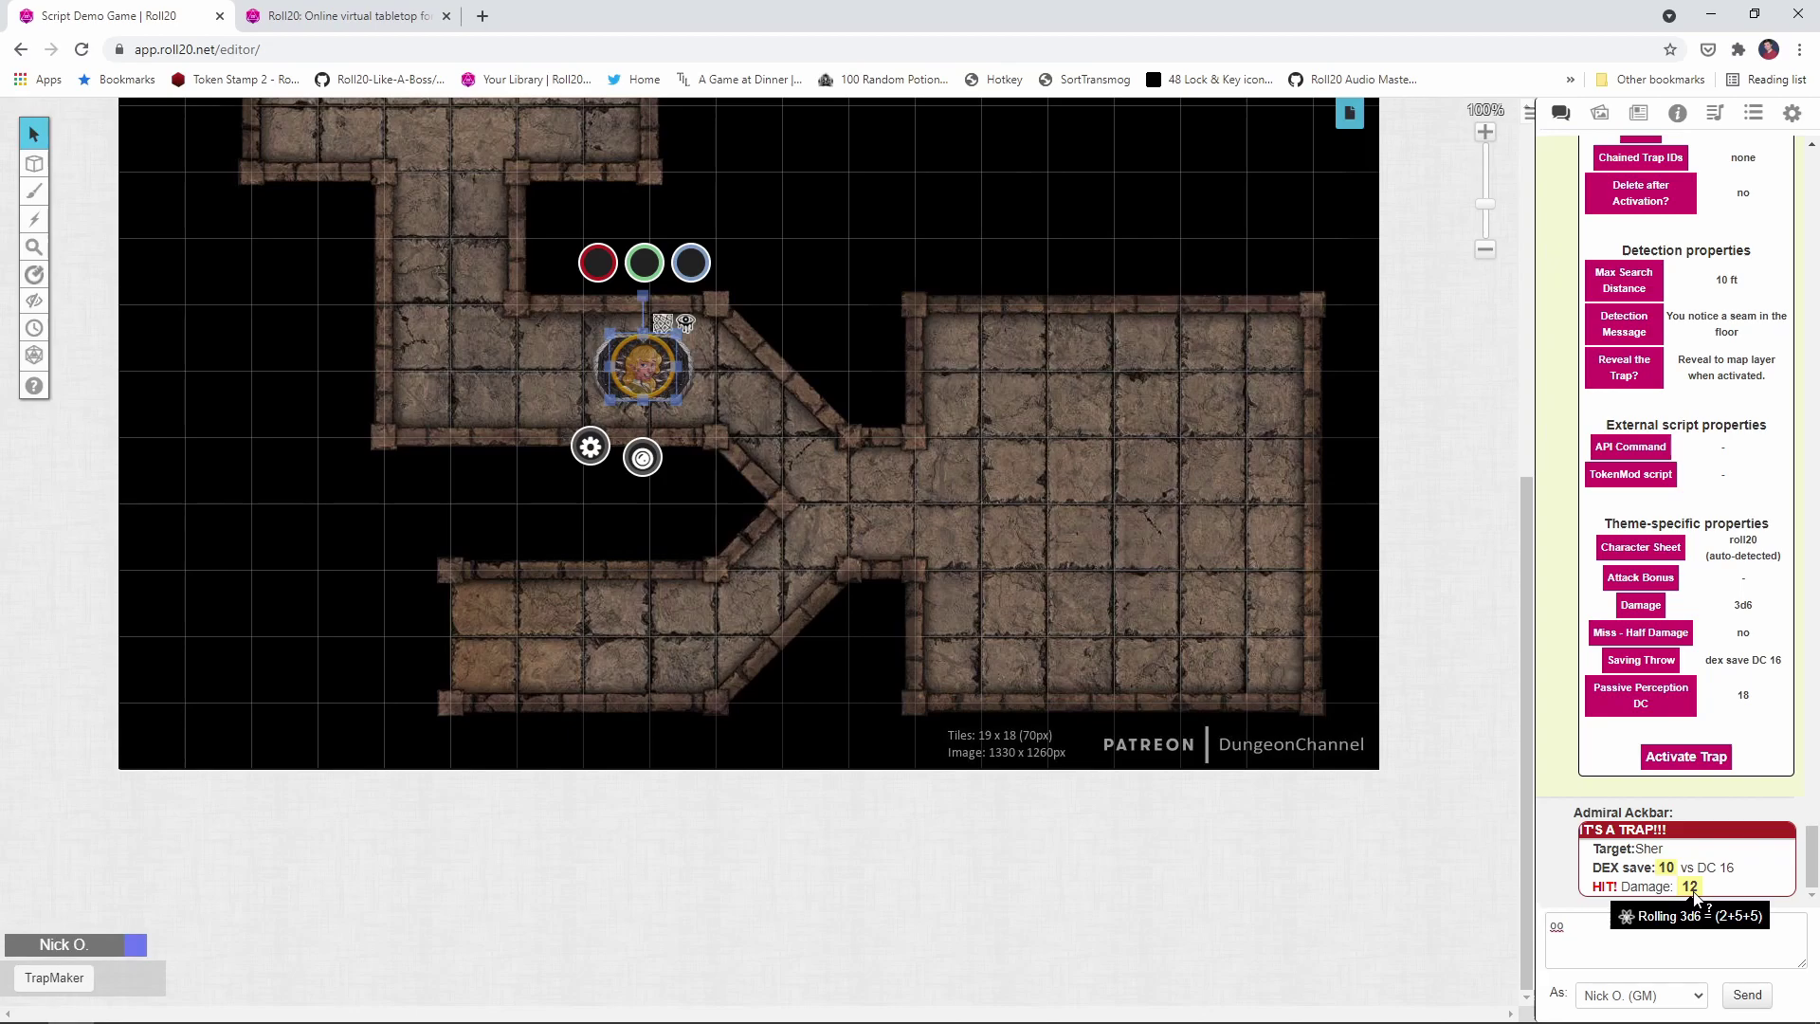
pyautogui.click(766, 434)
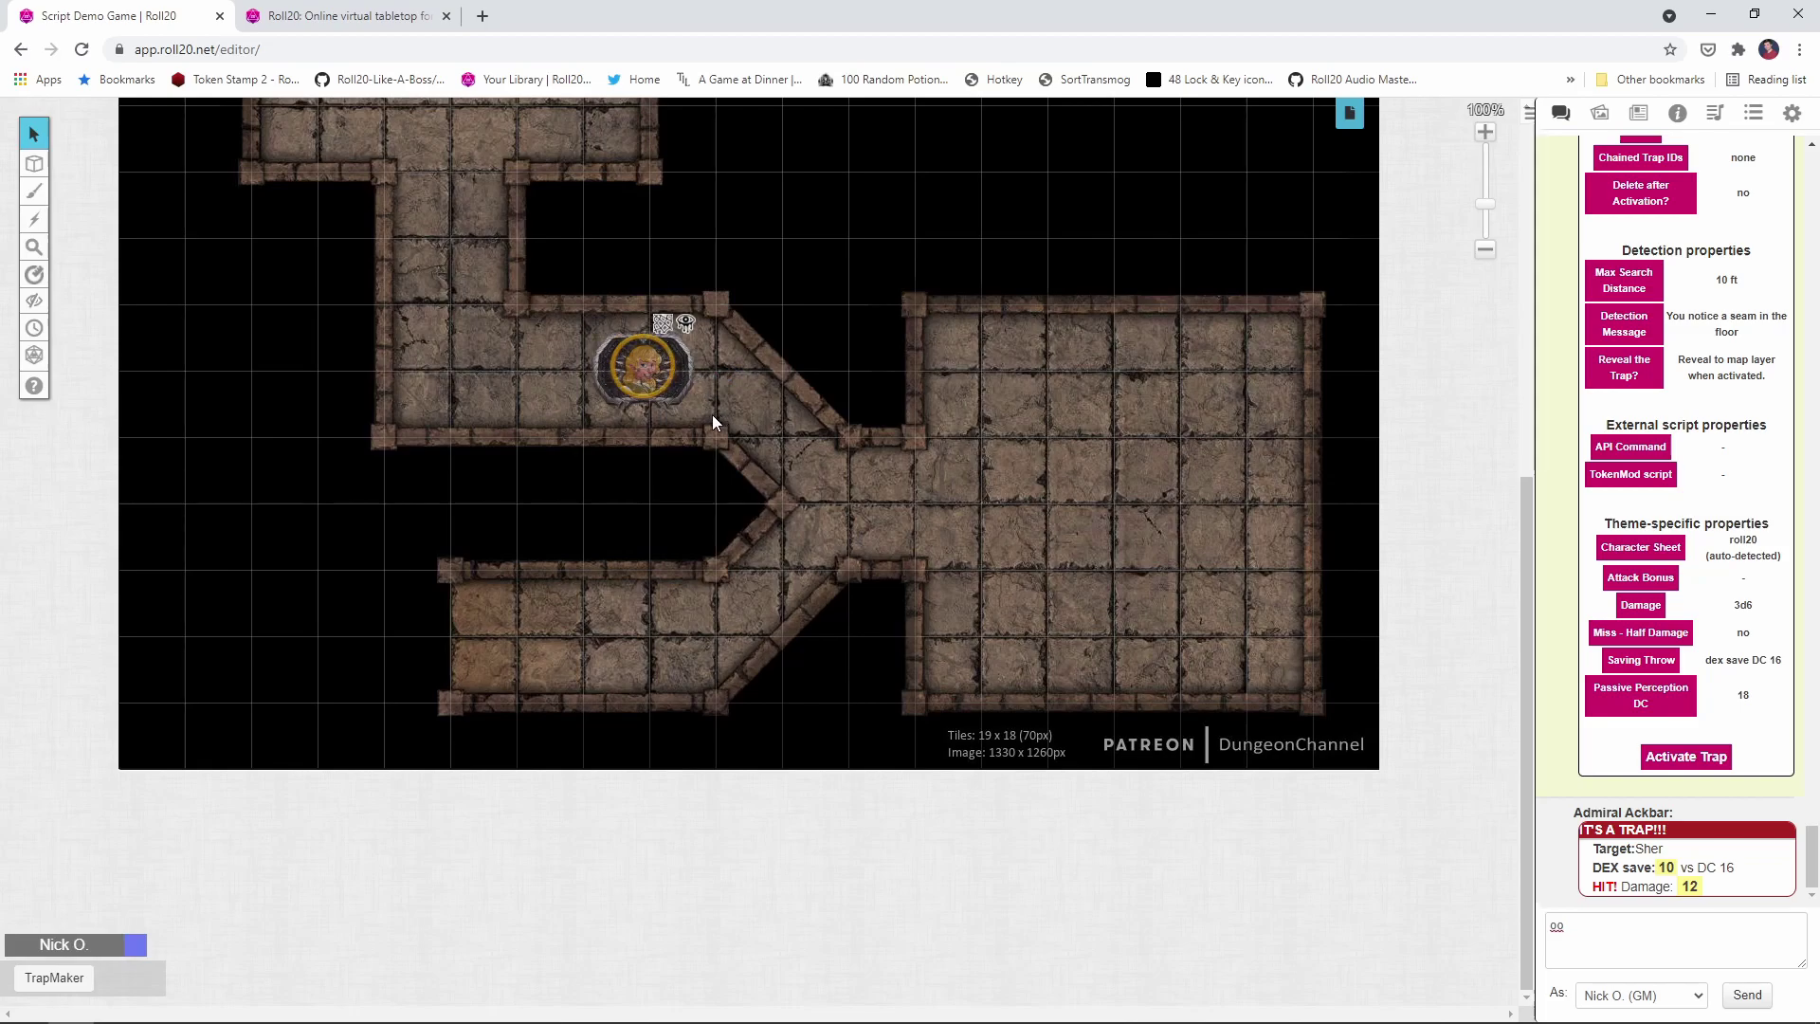
# Step: Look over the trap's Trigger Collision choices of center, edge and none, and cancel the prompt
pyautogui.scroll(7, 1731, 546)
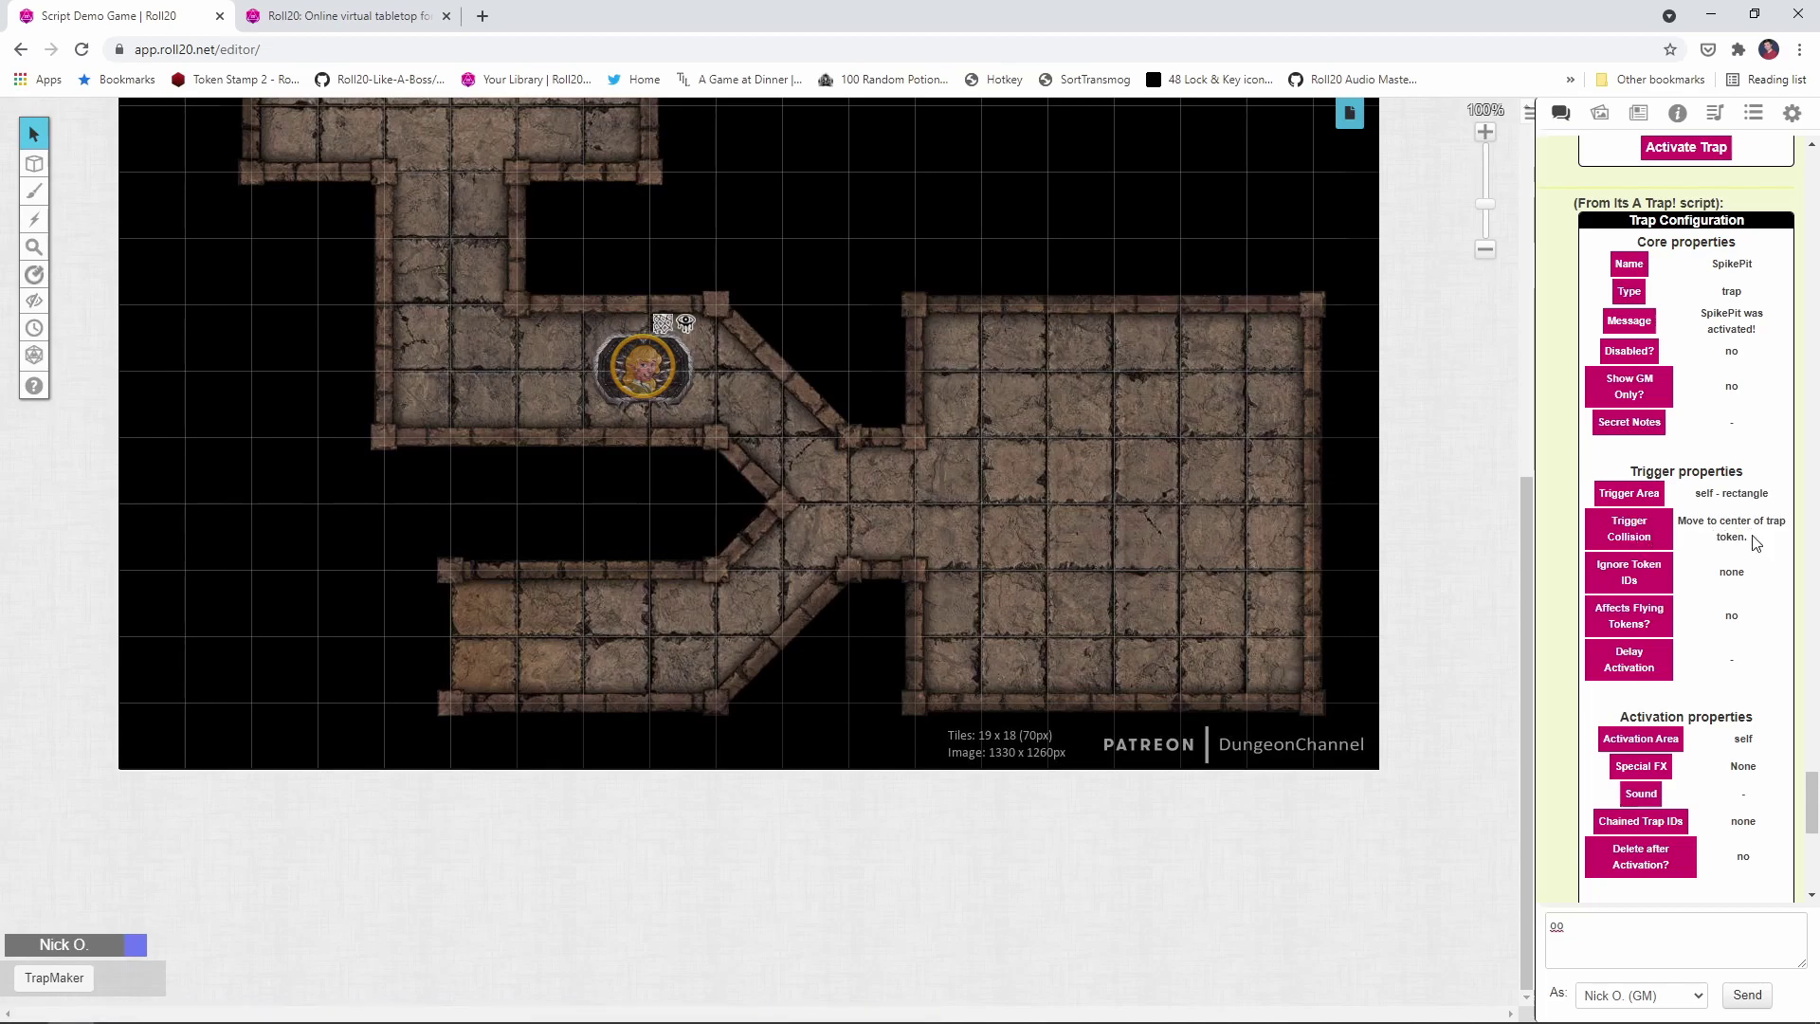
pyautogui.click(1661, 531)
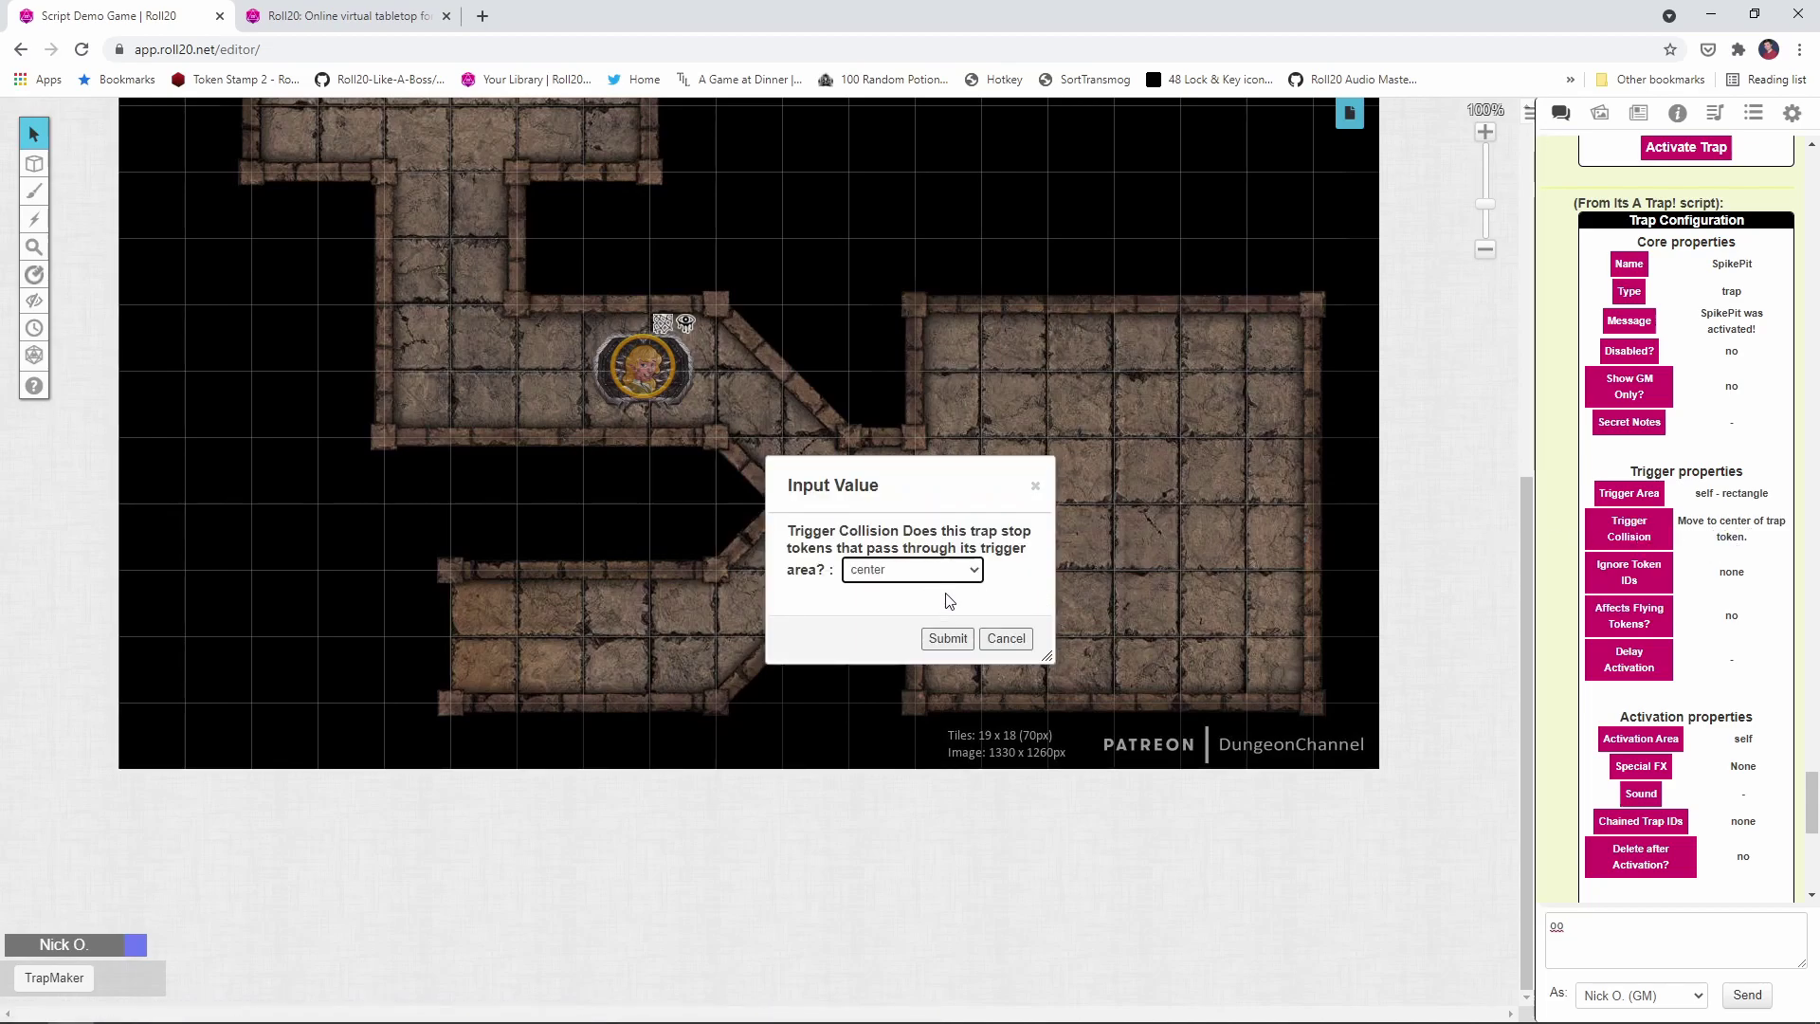
pyautogui.click(966, 571)
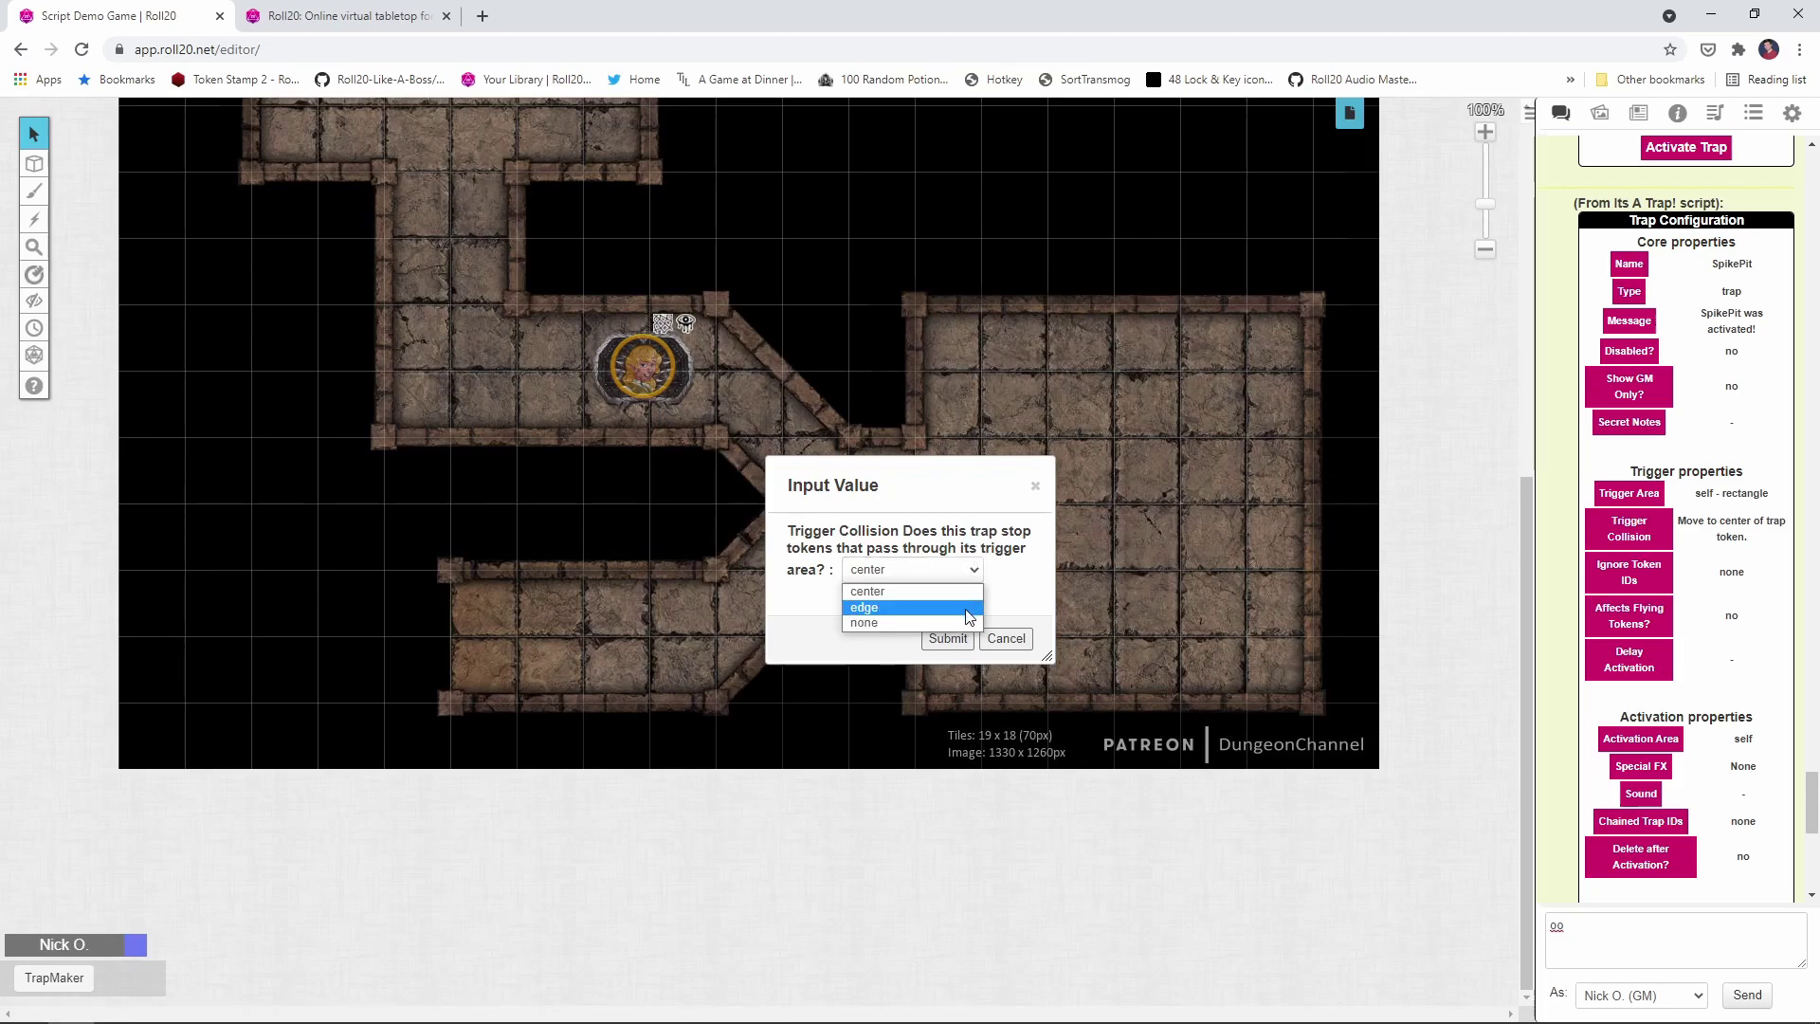
pyautogui.click(867, 591)
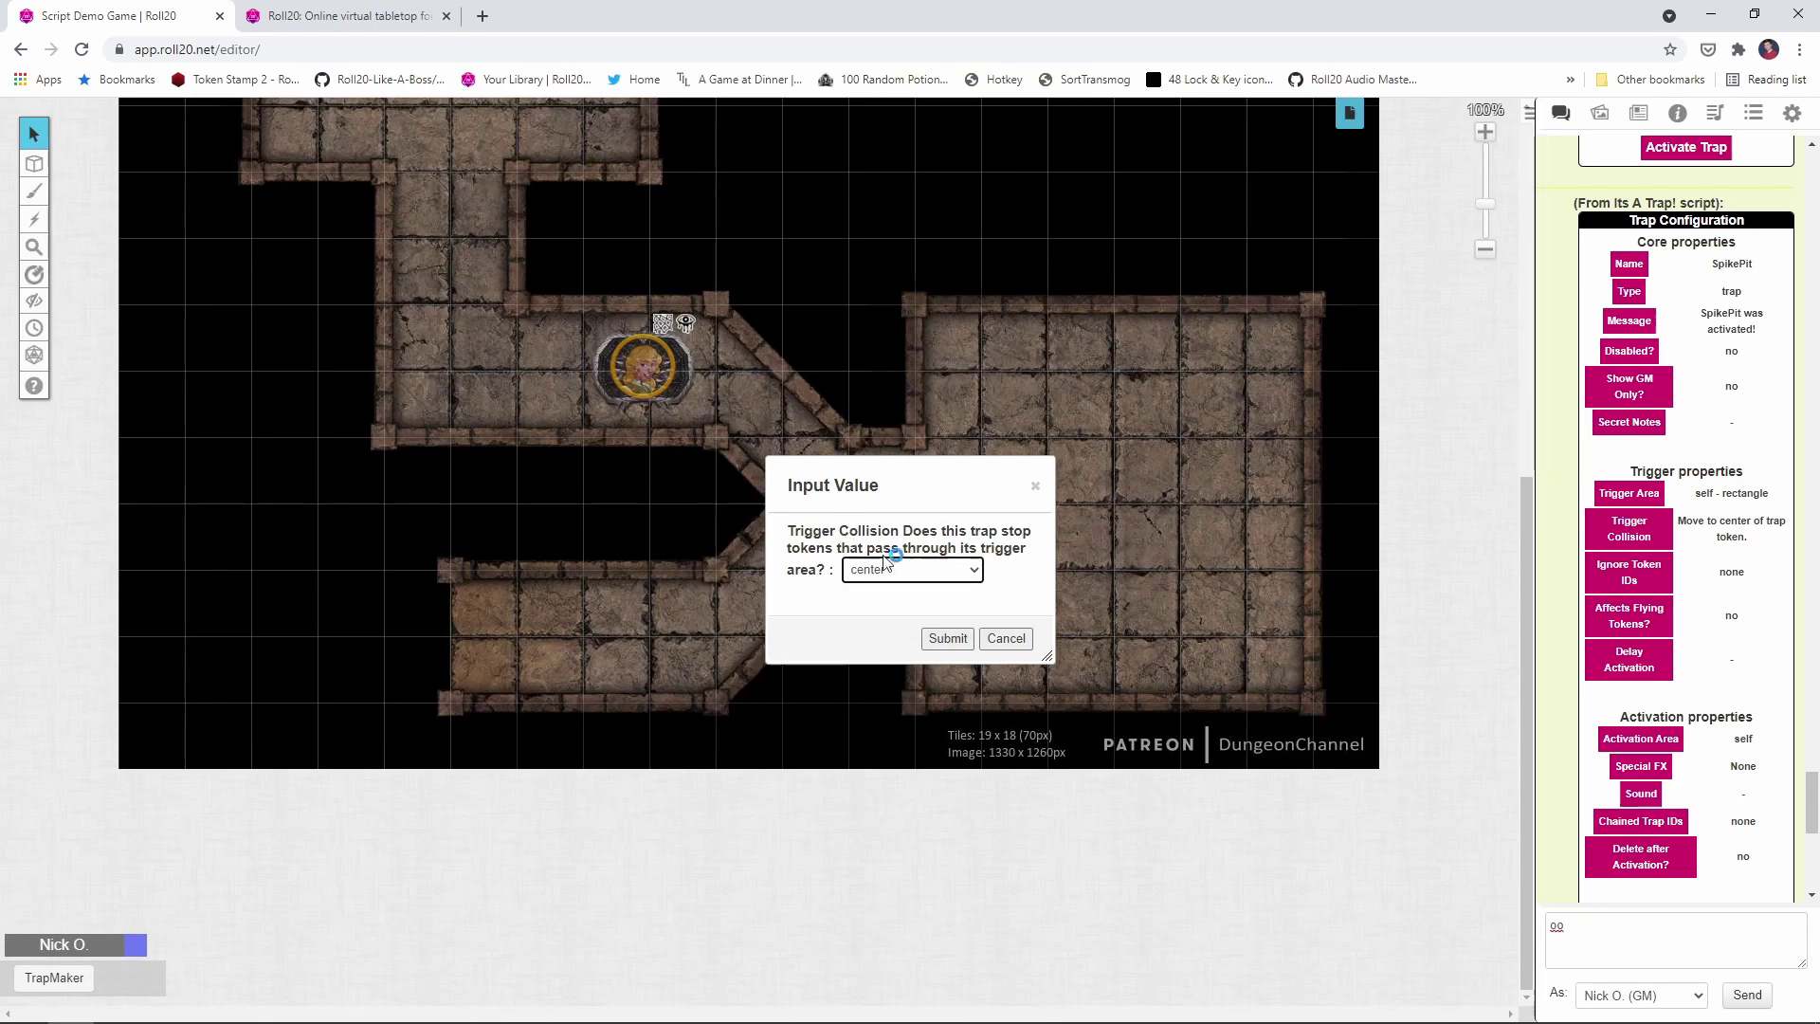
pyautogui.click(1006, 638)
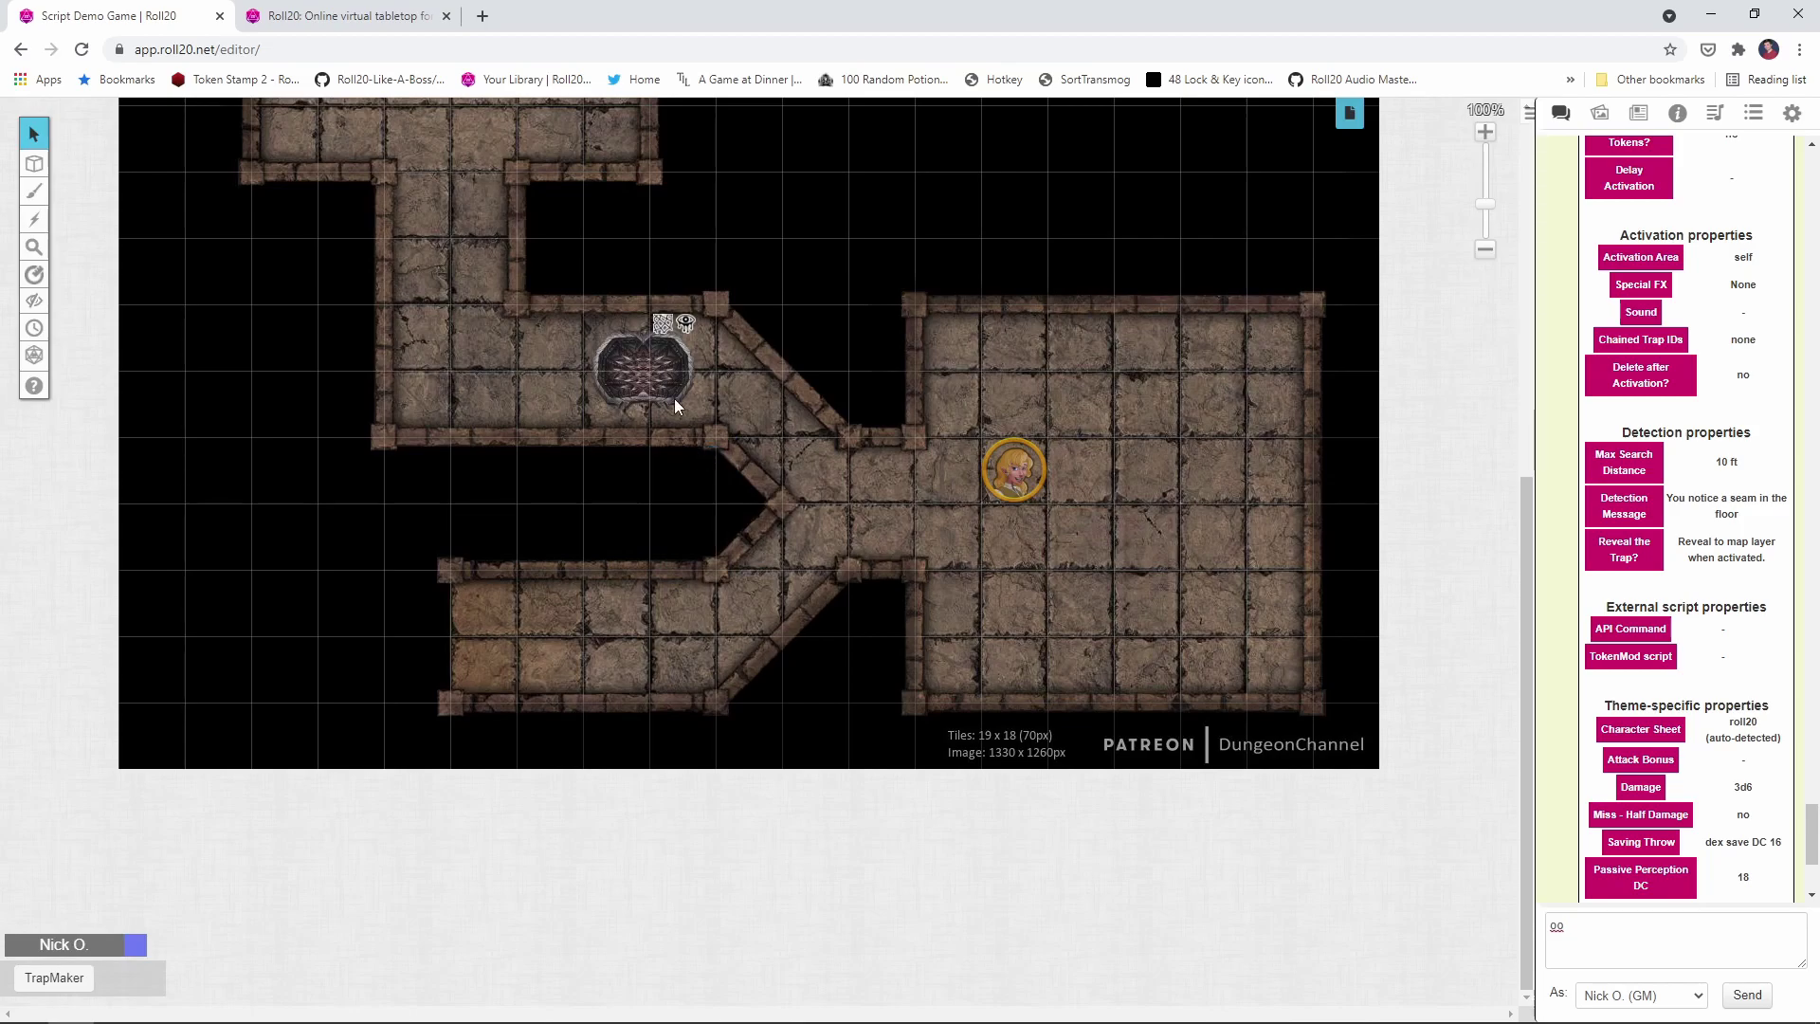
# Step: Return the sprung pit trap token to the GM layer, and retrigger it by moving the character token onto it from the eastern room
pyautogui.click(653, 362)
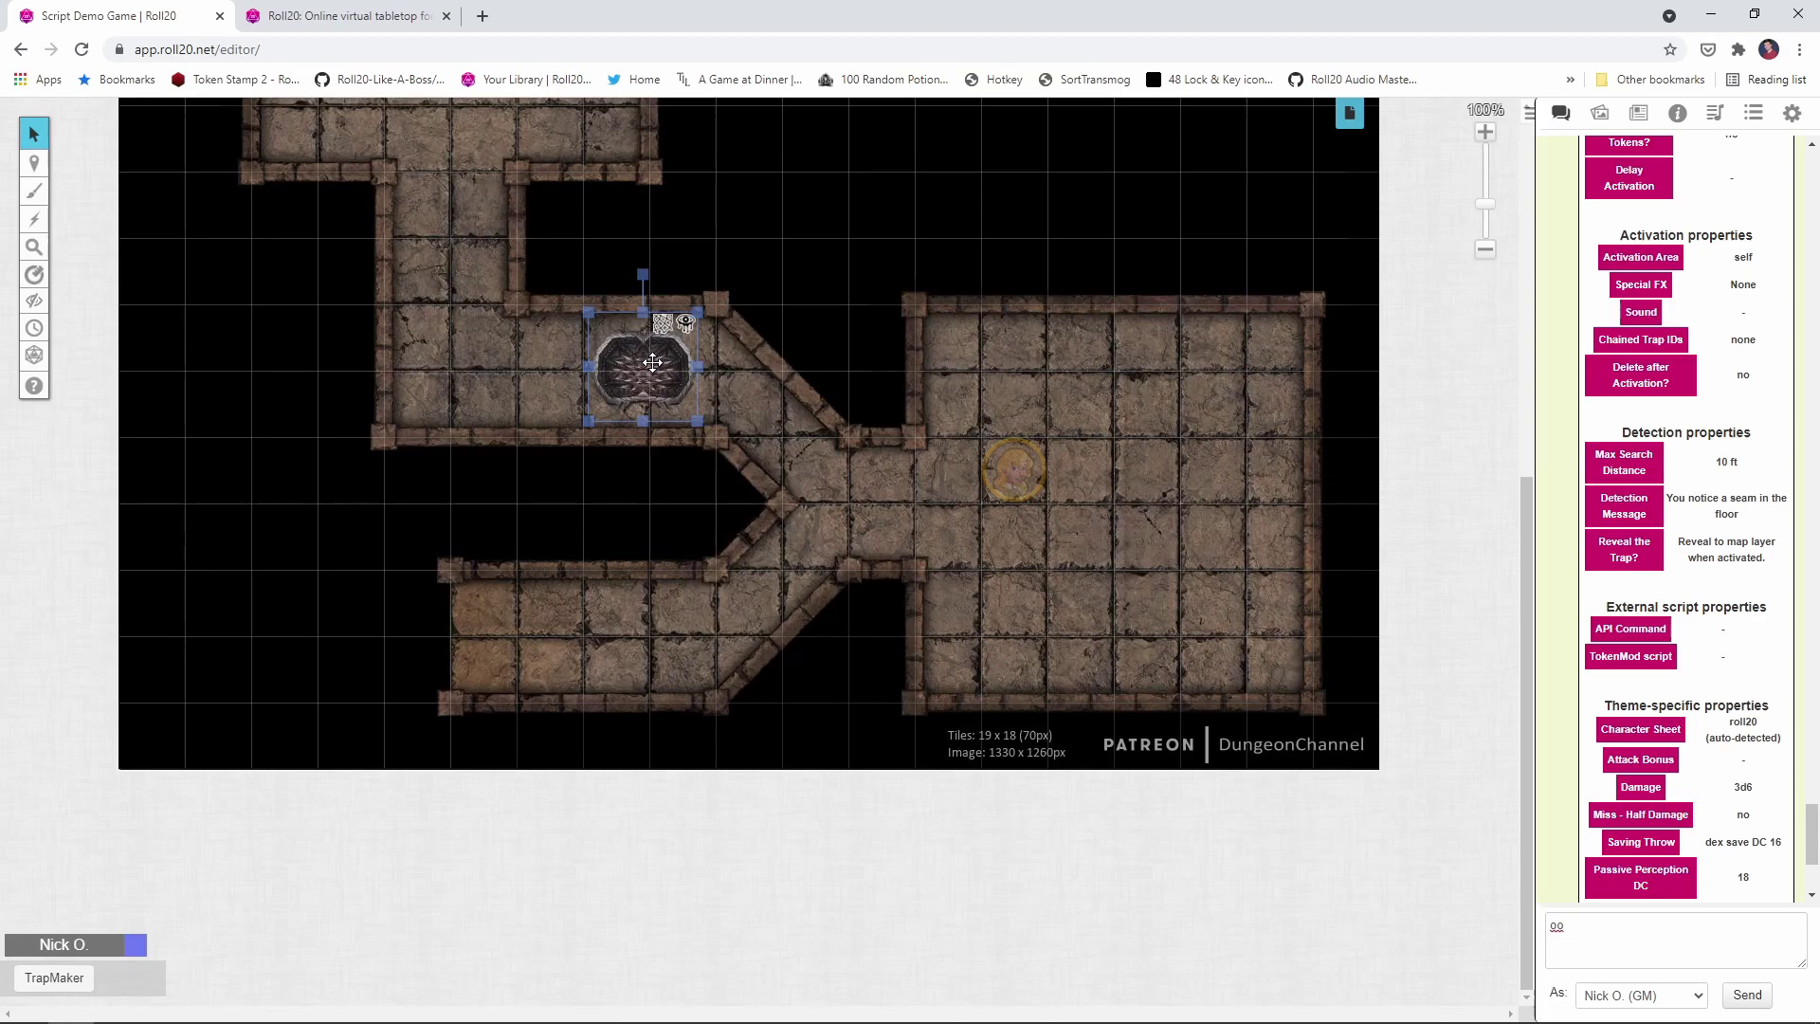
pyautogui.rightClick(652, 363)
pyautogui.moveTo(700, 357)
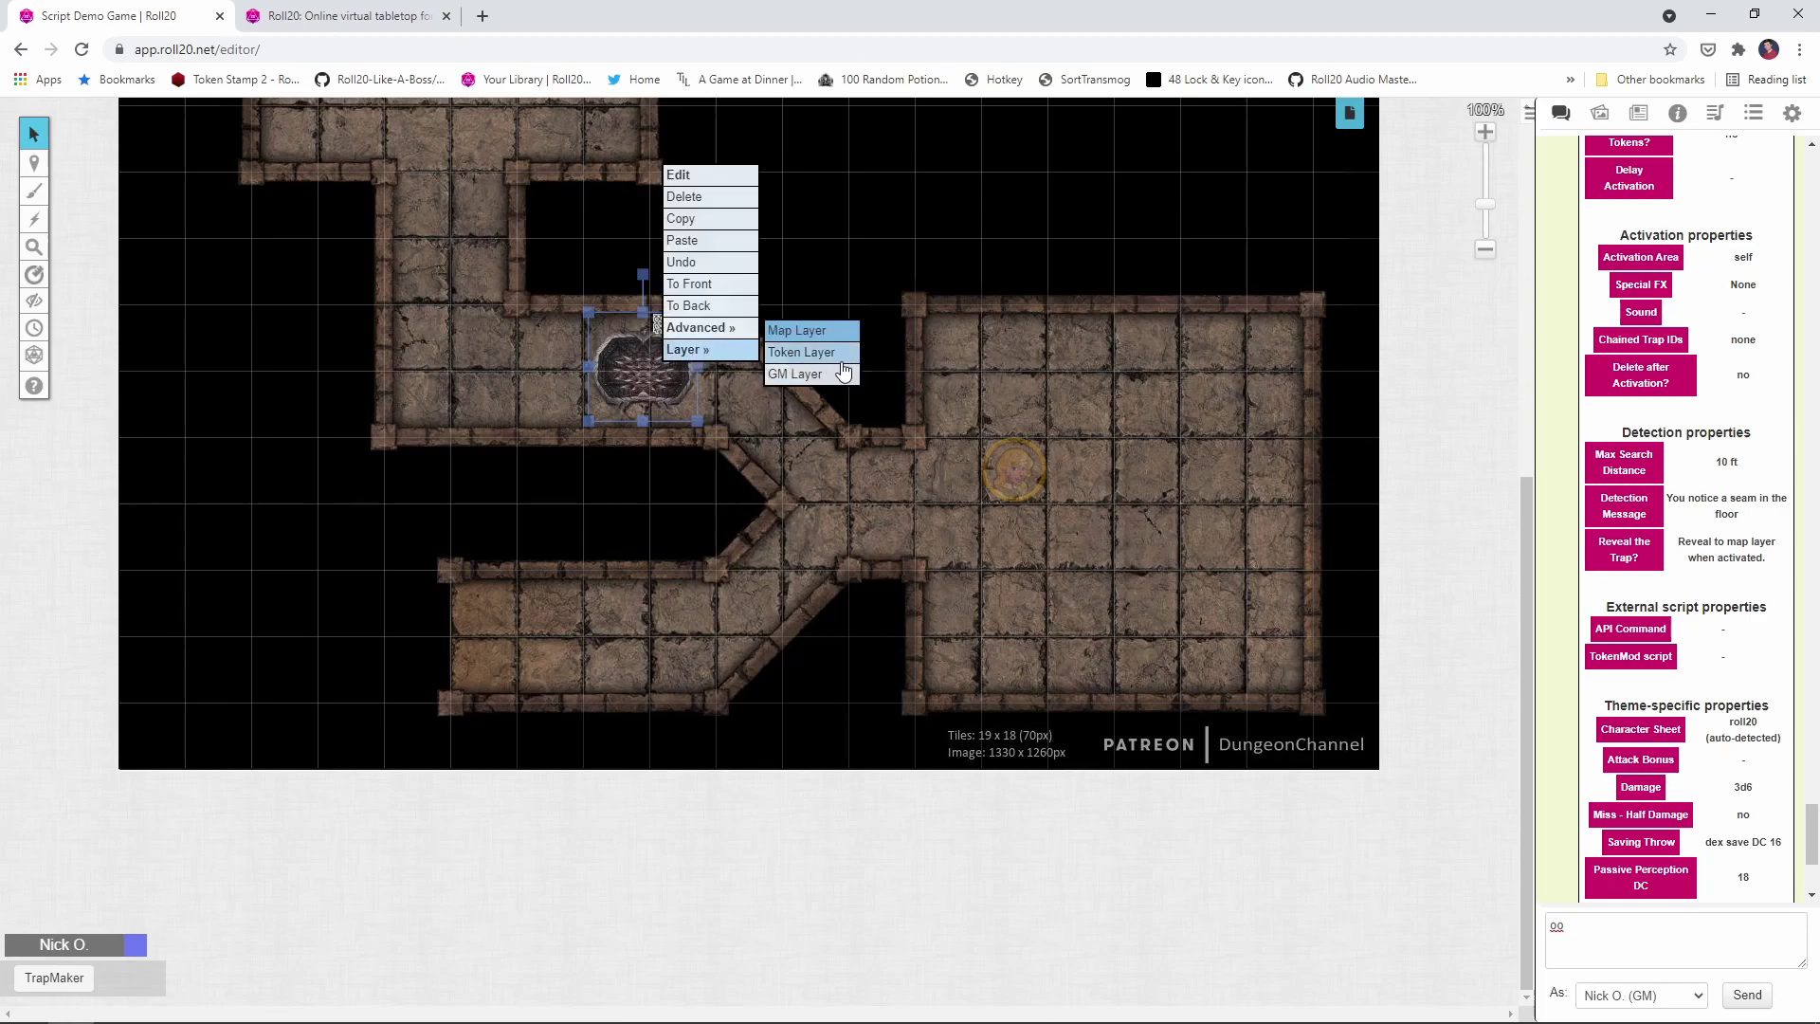
pyautogui.click(821, 374)
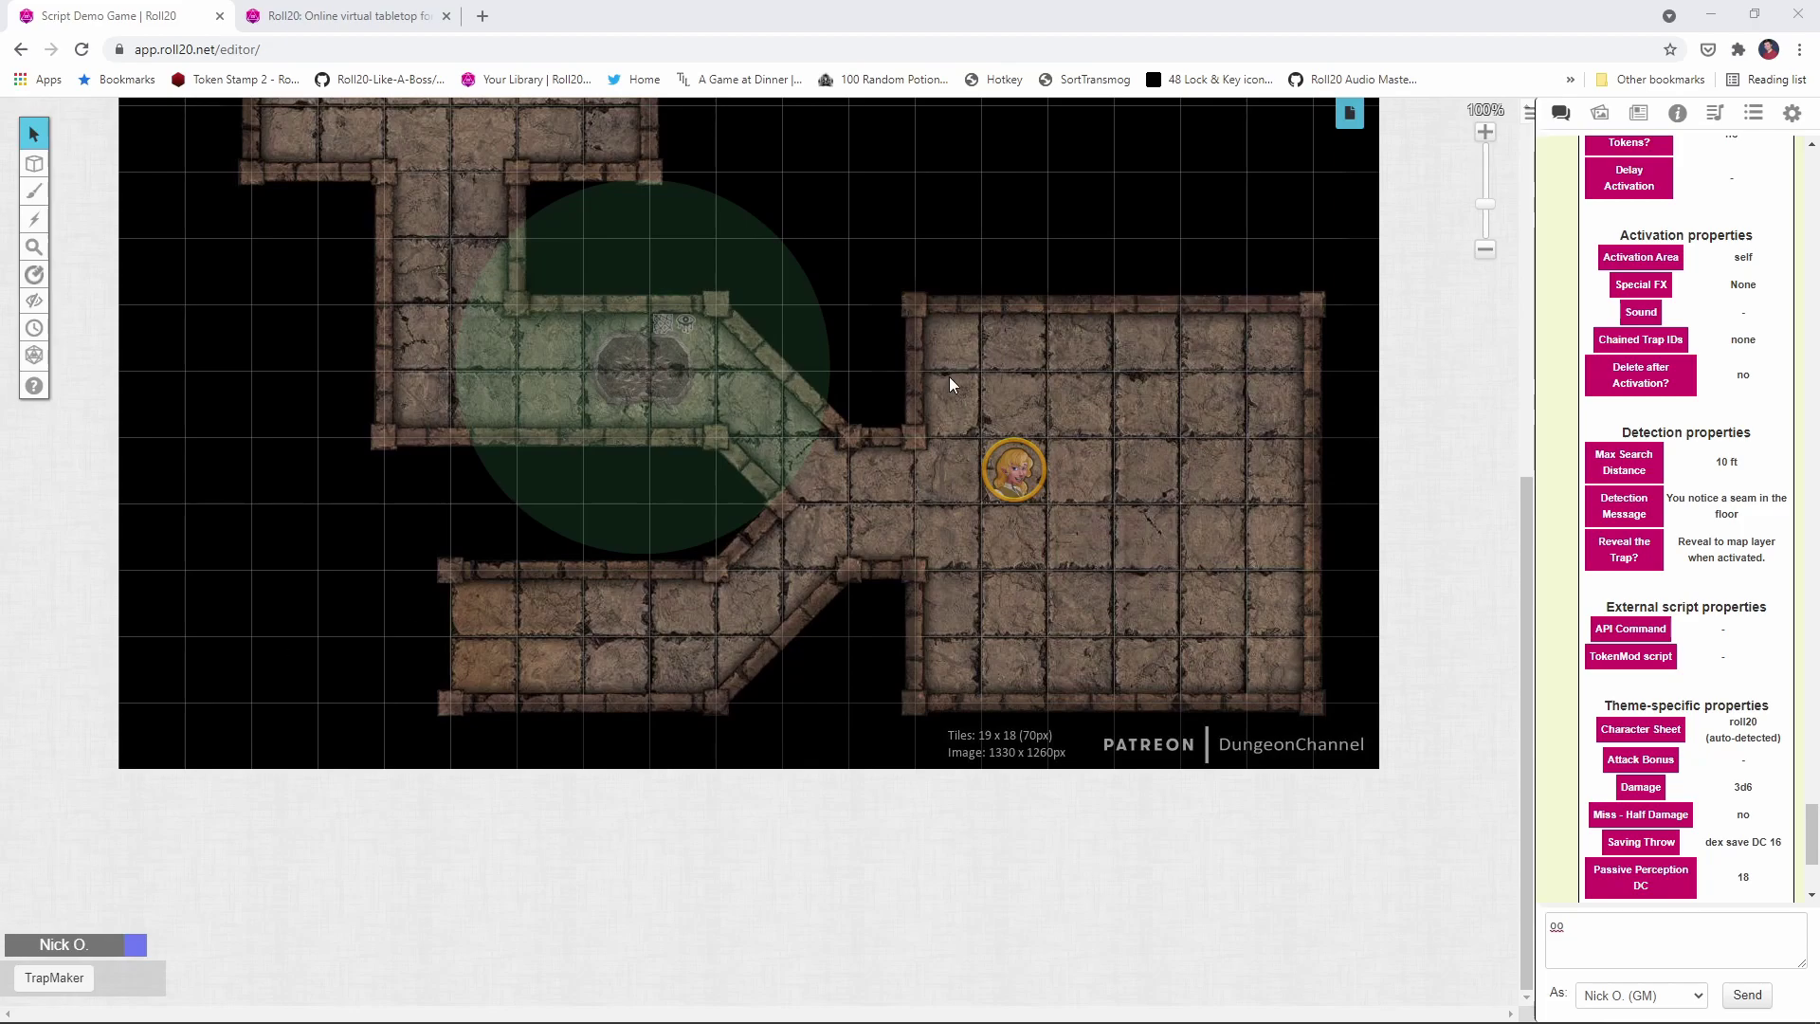
pyautogui.moveTo(1000, 490); pyautogui.dragTo(640, 375)
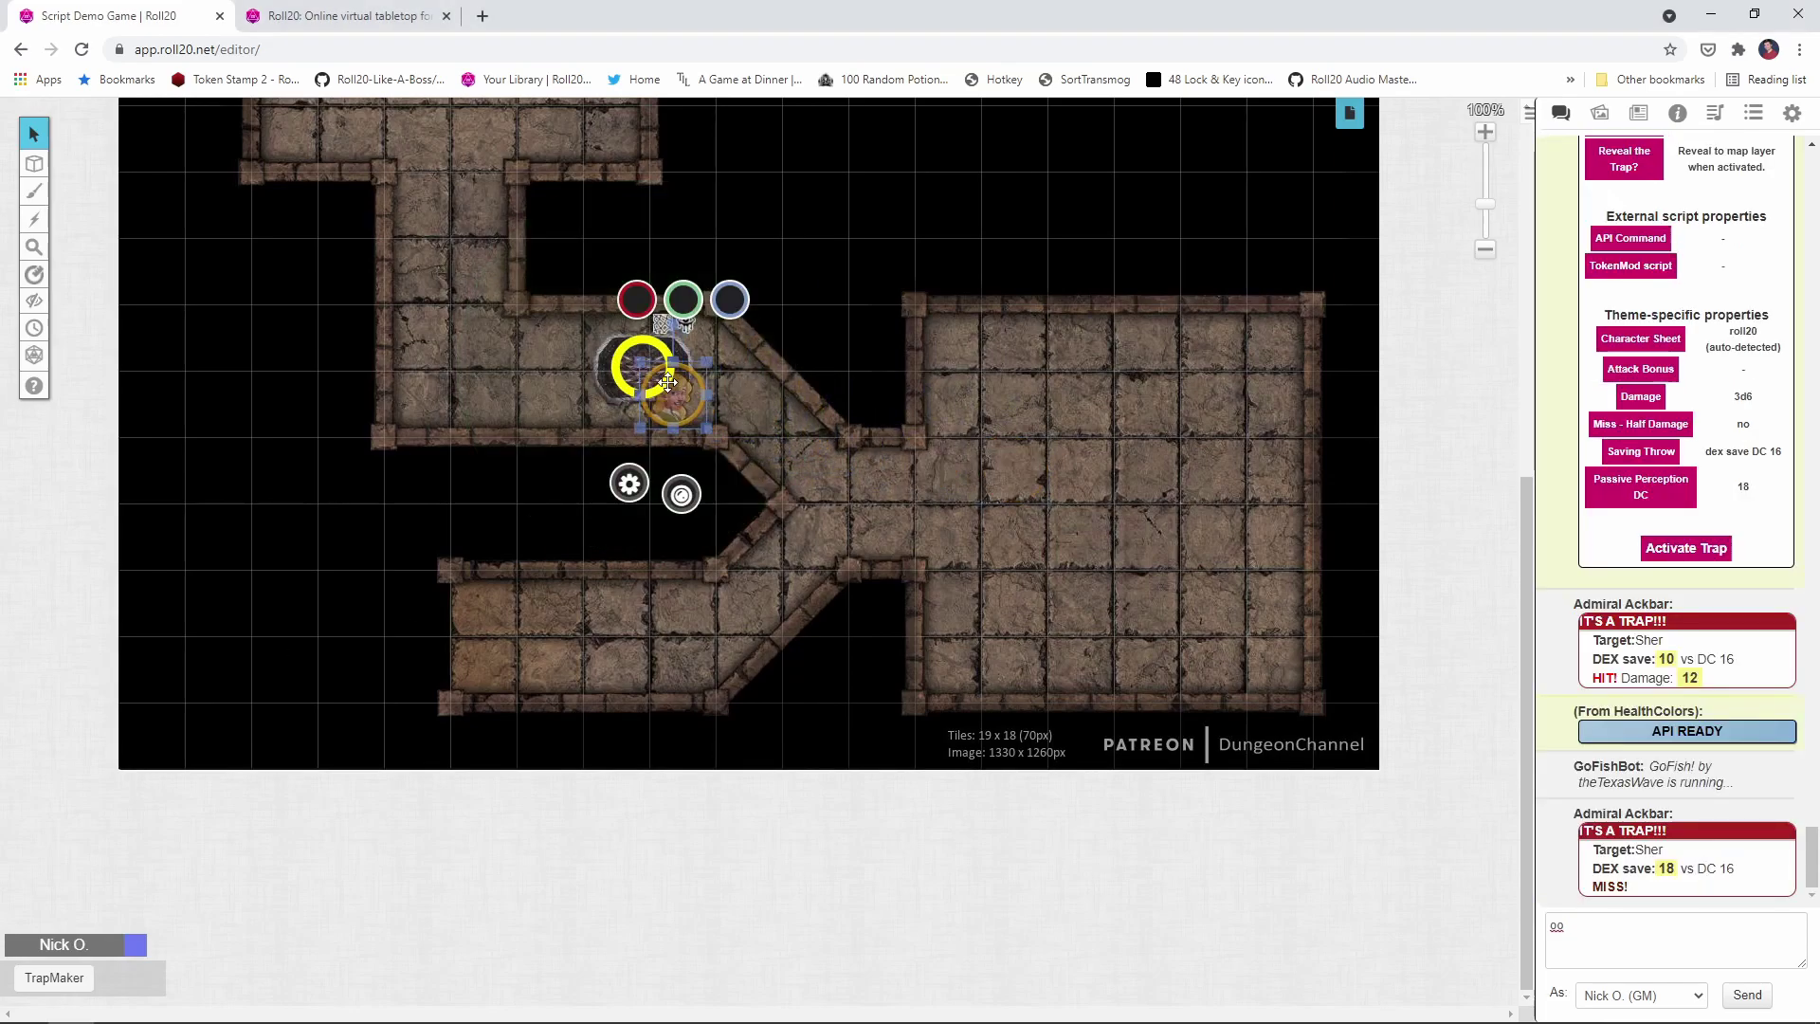